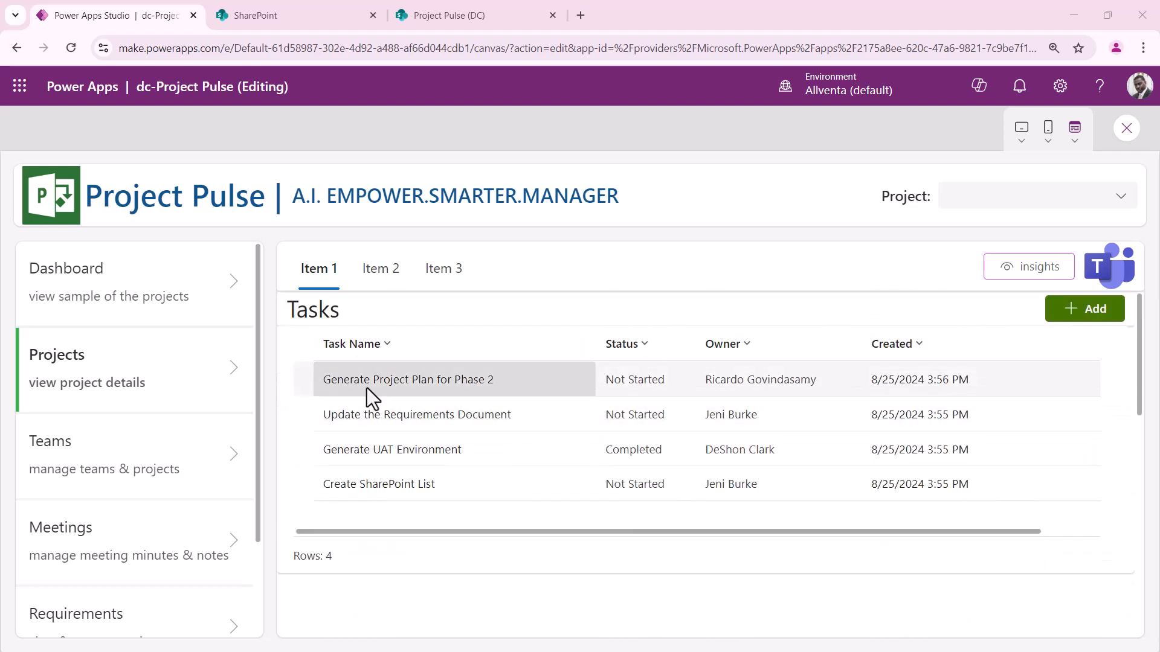
Go from the SharePoint search results to Project Pulse (DC) Site contents, showing Issues (21) and Task (20)
scroll(548, 437, down, 3)
scroll(549, 437, down, 1)
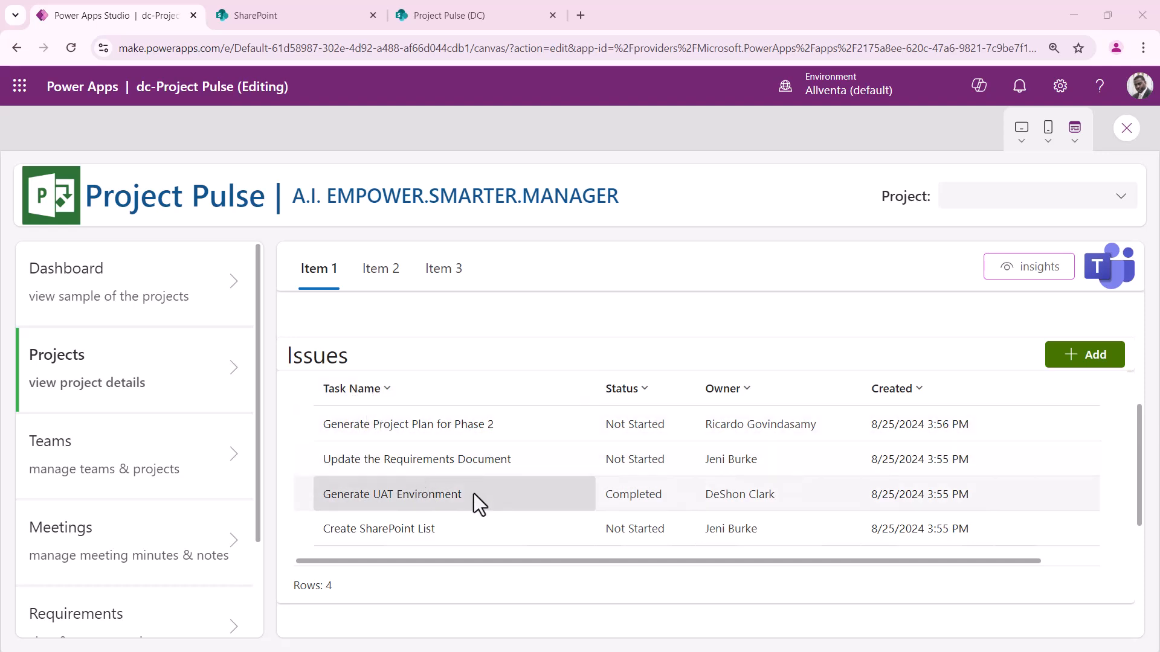
scroll(486, 480, up, 3)
scroll(426, 441, down, 3)
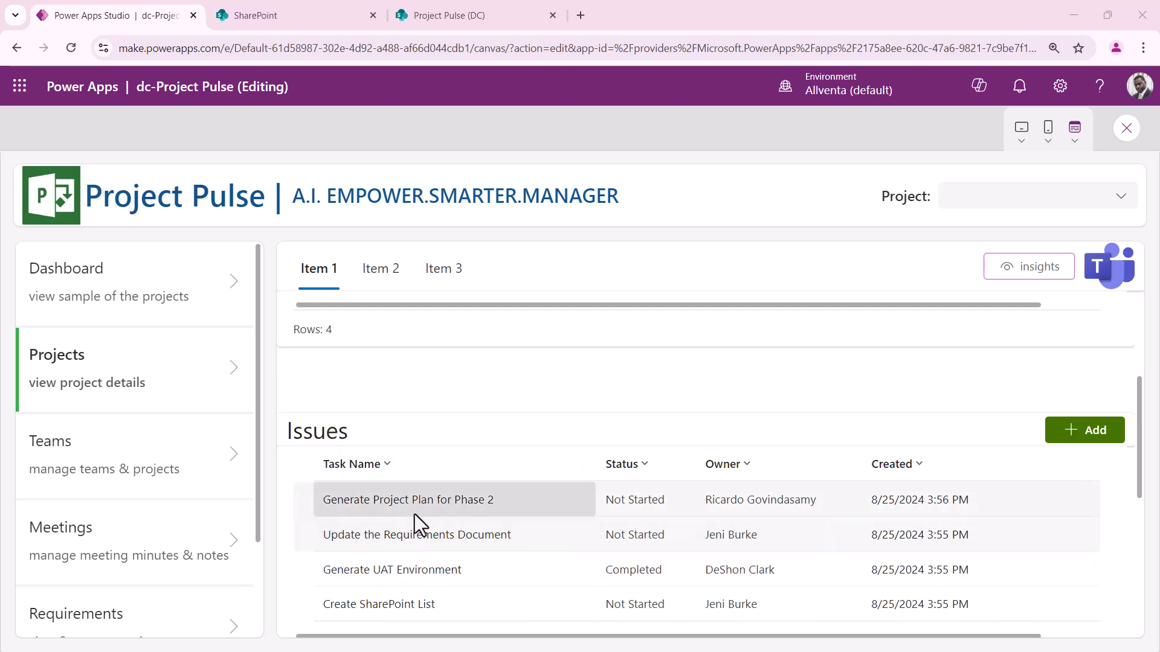
click(298, 19)
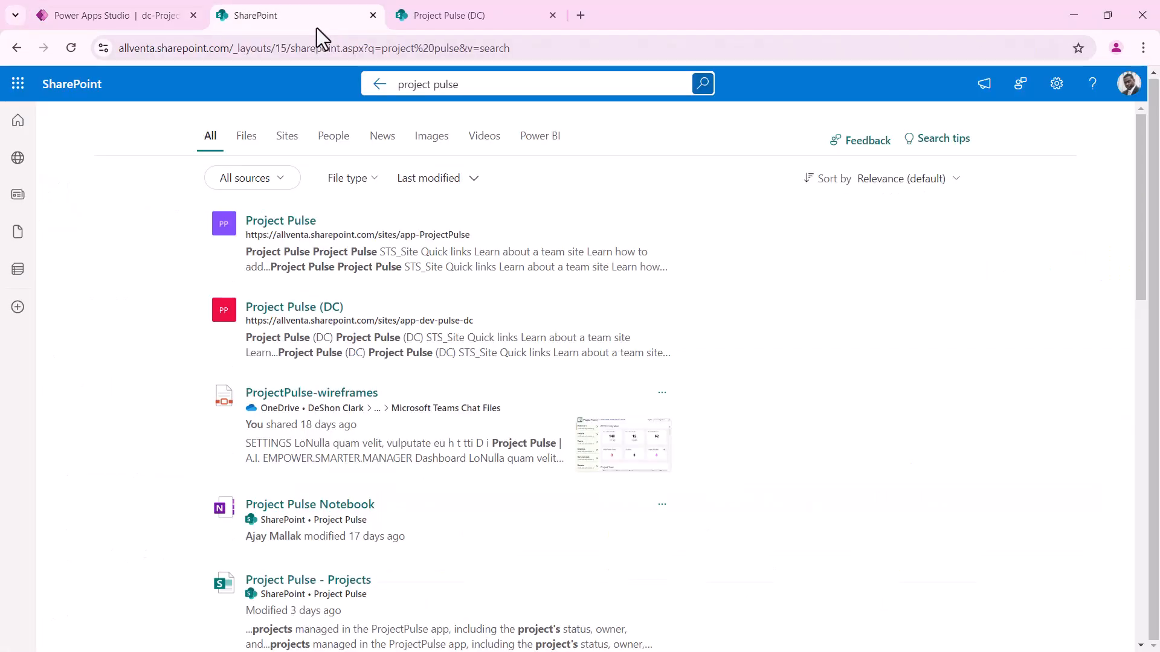
click(459, 19)
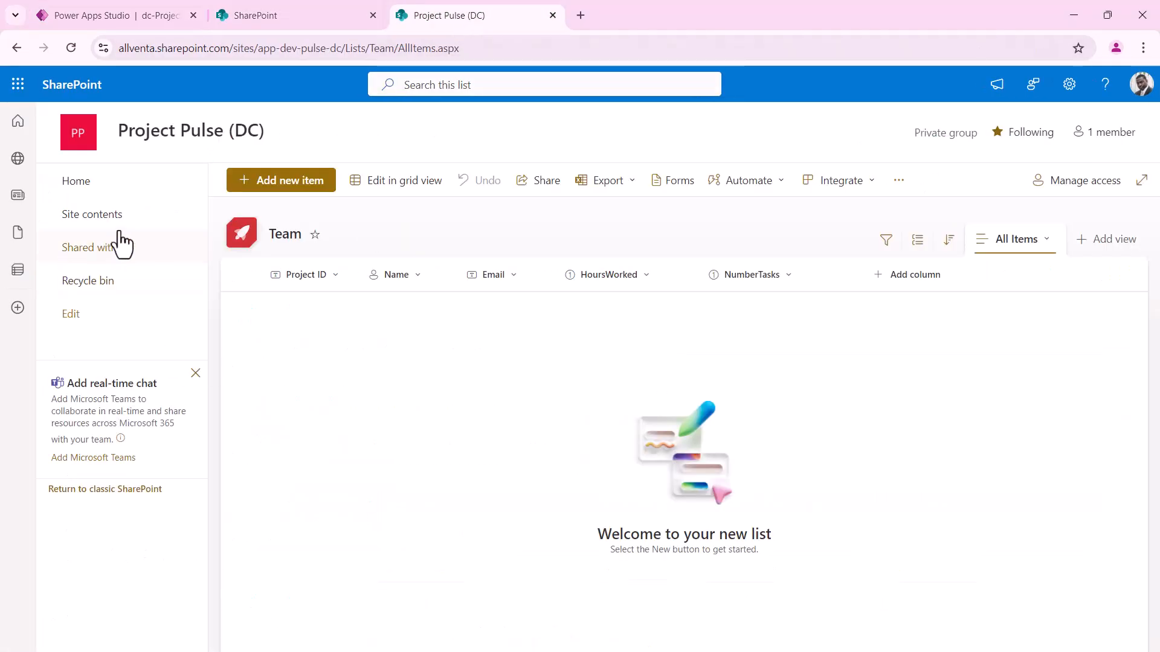
click(100, 222)
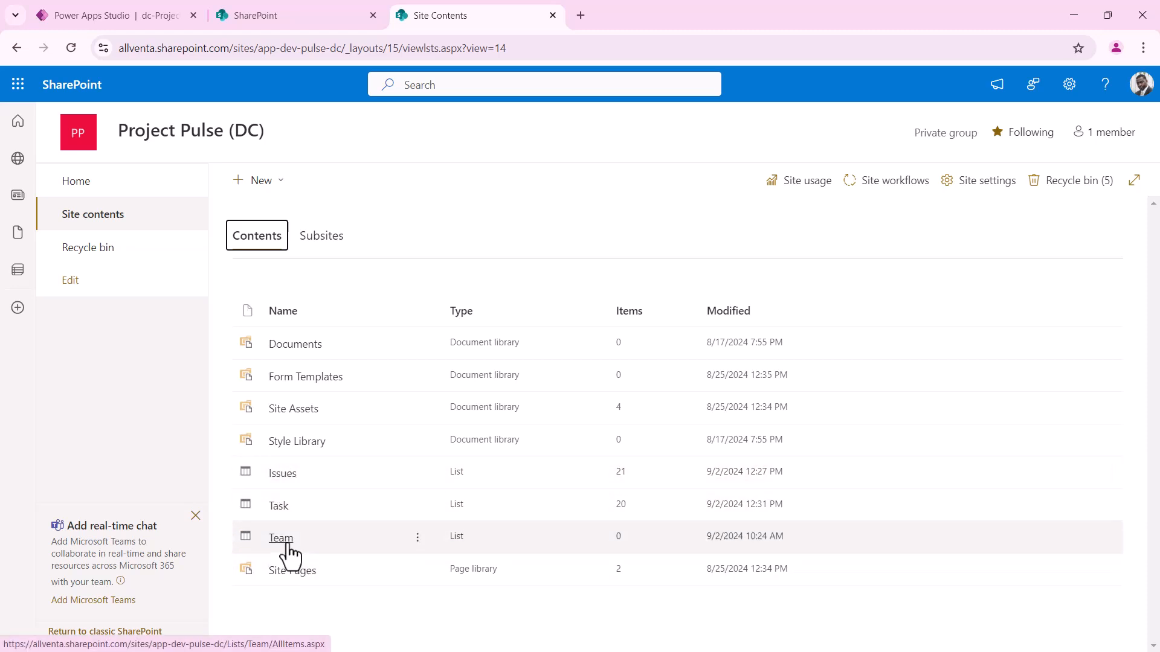
click(277, 505)
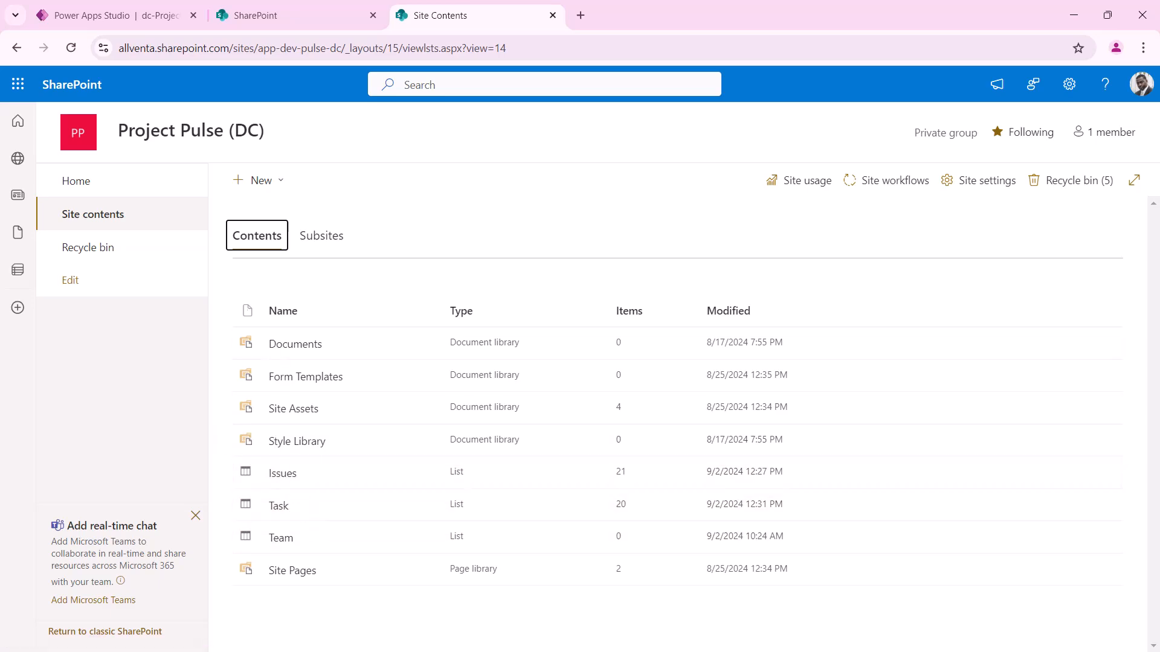
Move and widen the Moqups window, then preview the Projects wireframe, page 12 of 21
drag(2, 50, 328, 72)
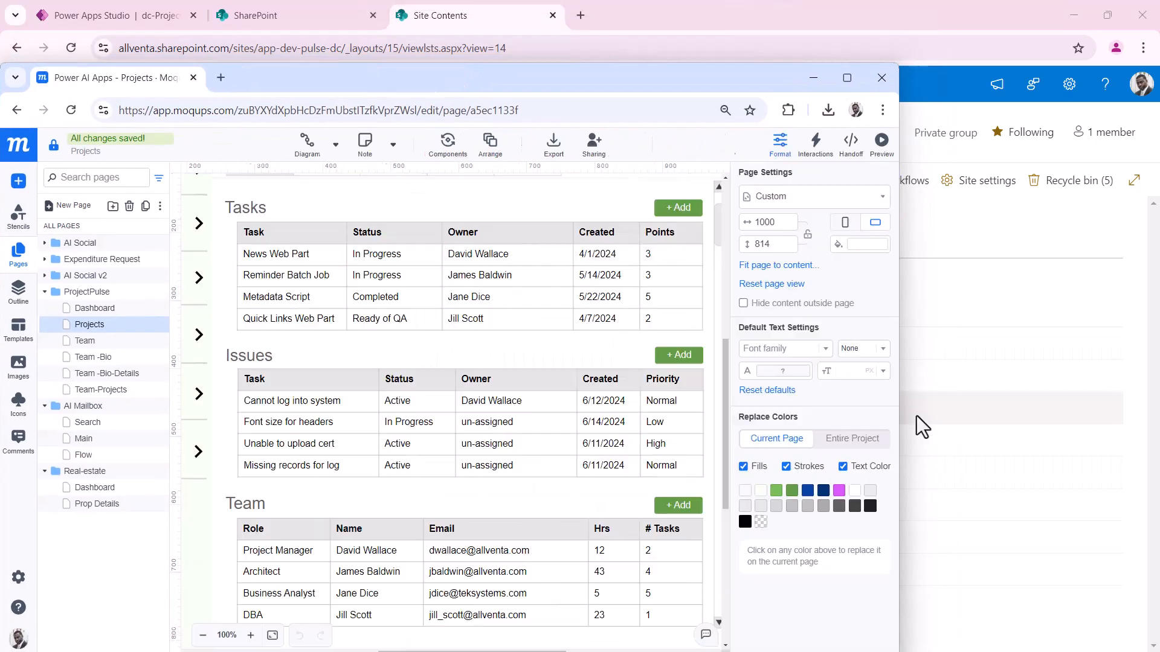
drag(899, 336, 1101, 344)
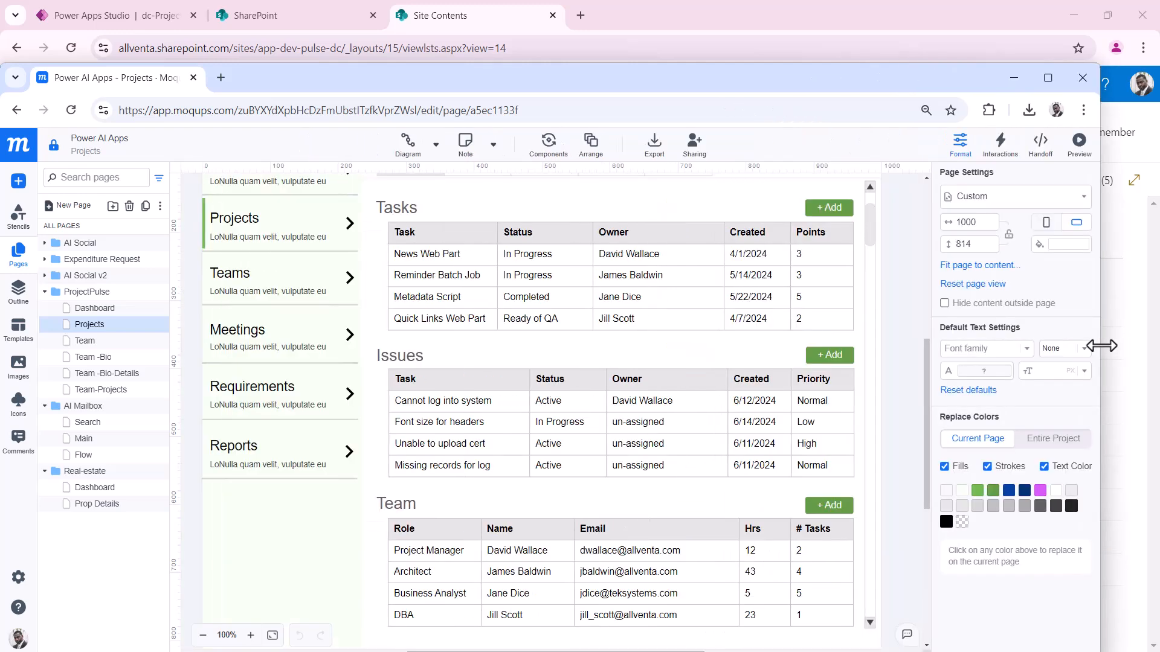
click(1079, 145)
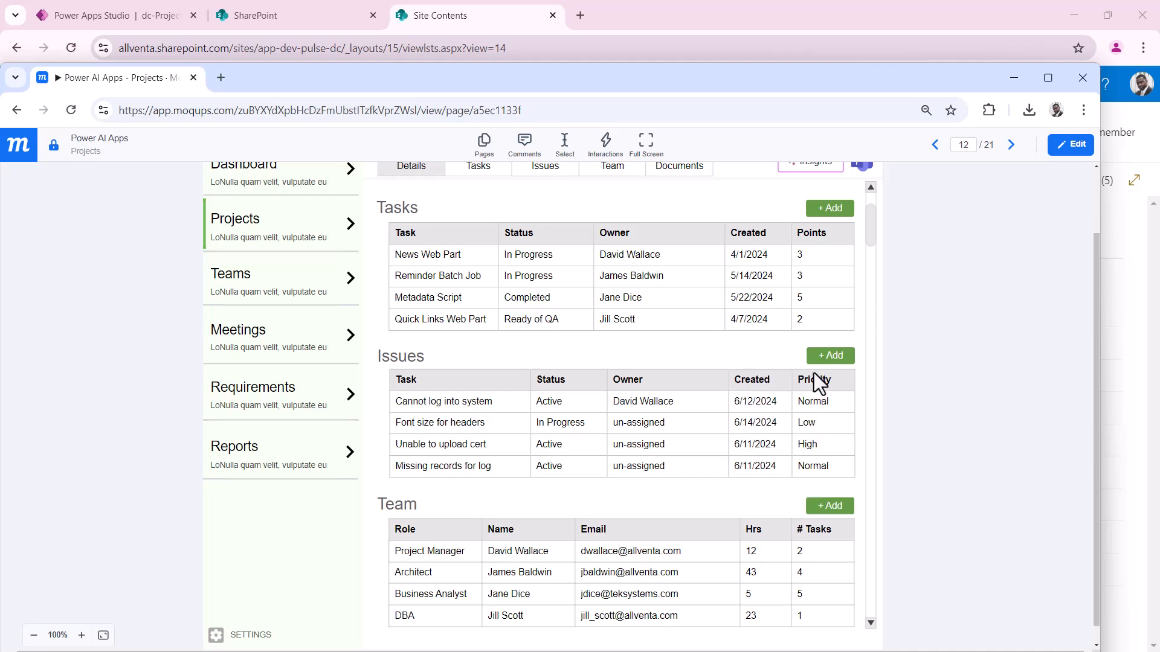
Push the Moqups window off to the left to reveal the Project Pulse (DC) site contents
scroll(491, 426, down, 1)
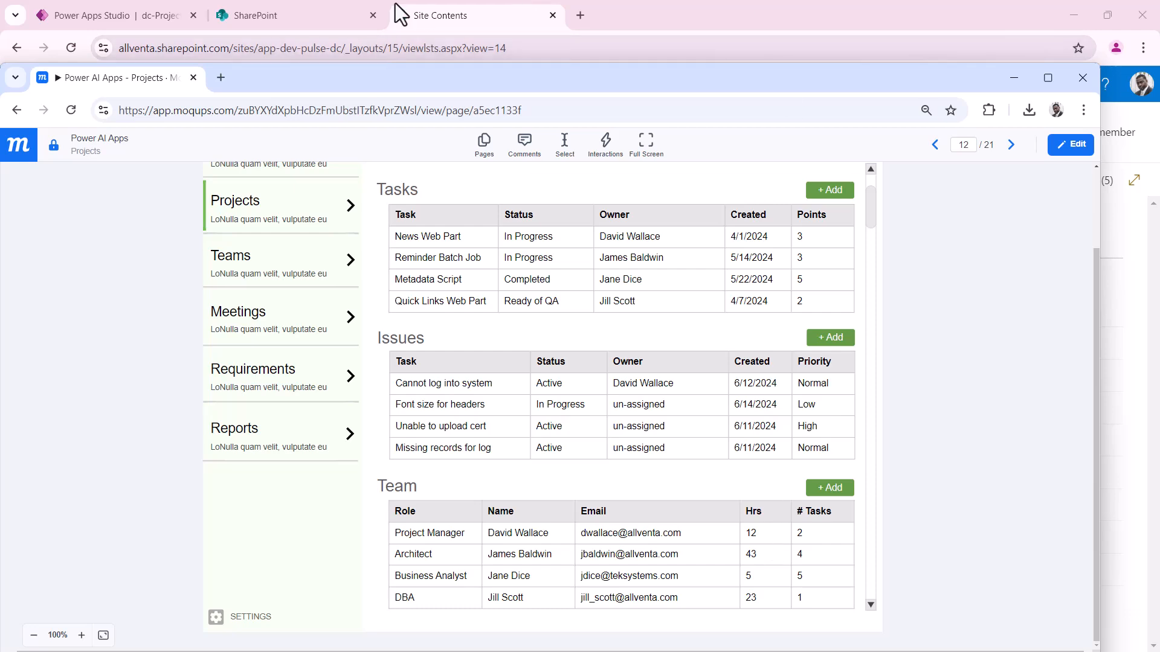
drag(374, 85, 0, 35)
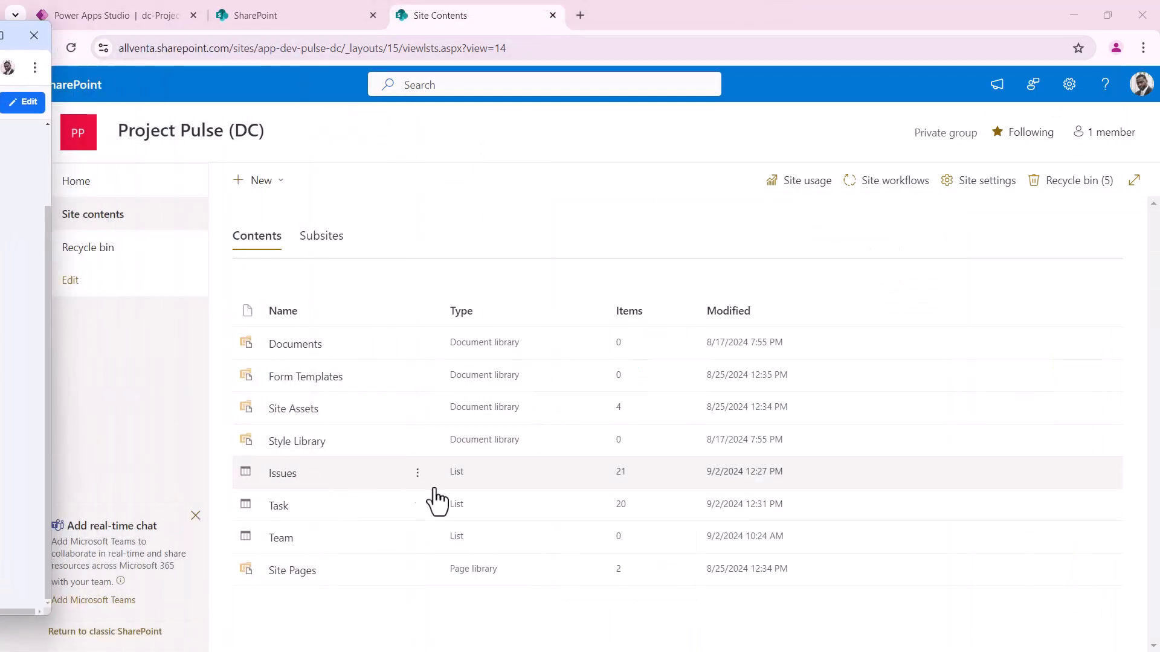
click(283, 477)
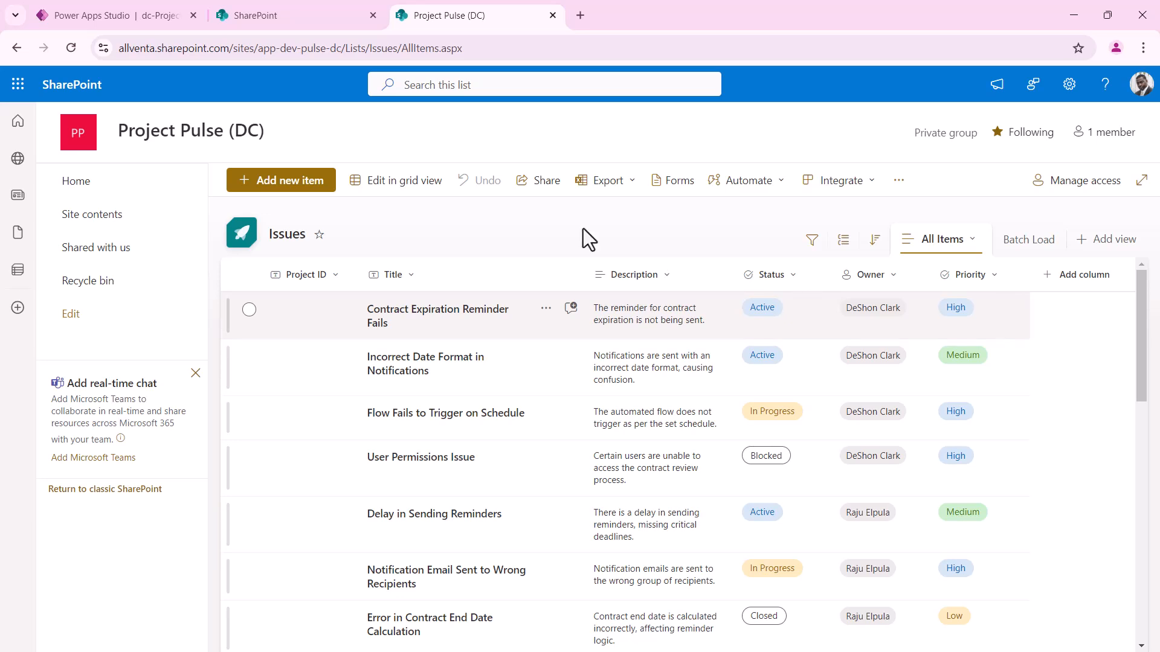
click(114, 217)
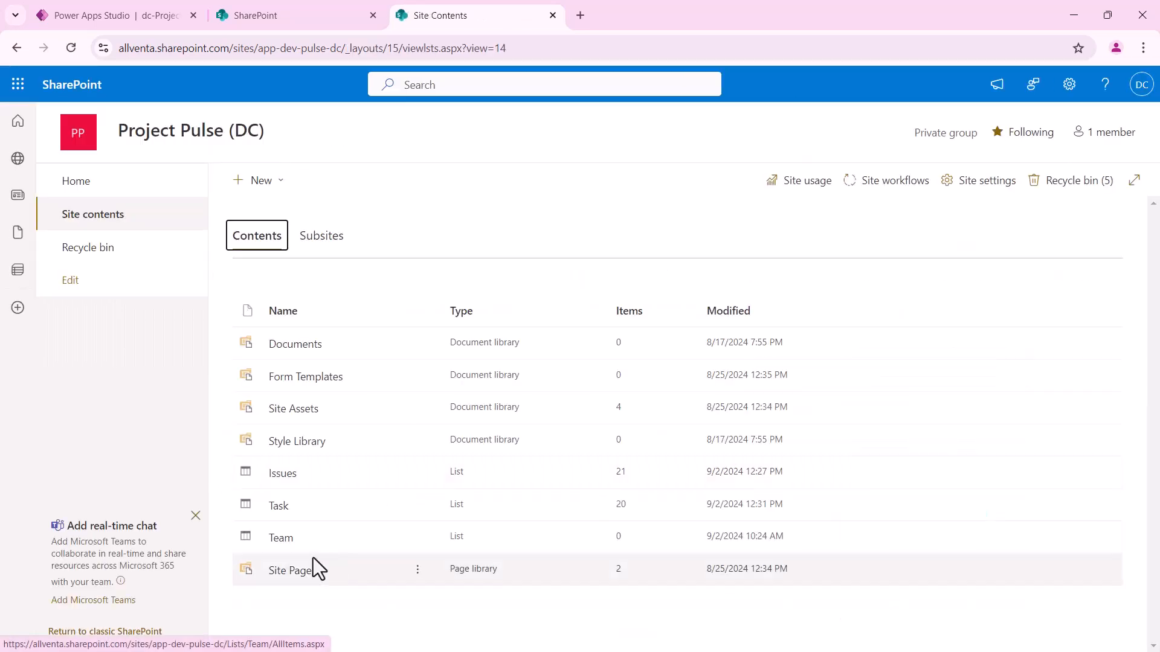
Open the Task list and glance at the Task Name column's options before closing them
click(284, 513)
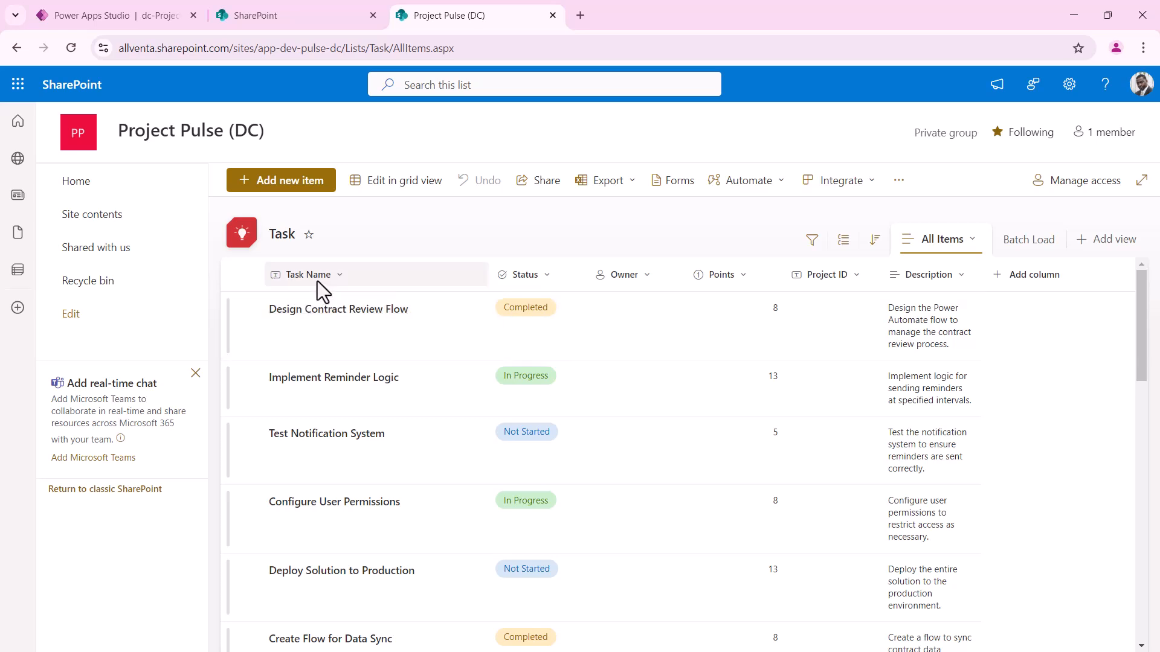
click(340, 274)
mouse_move(390, 418)
click(437, 243)
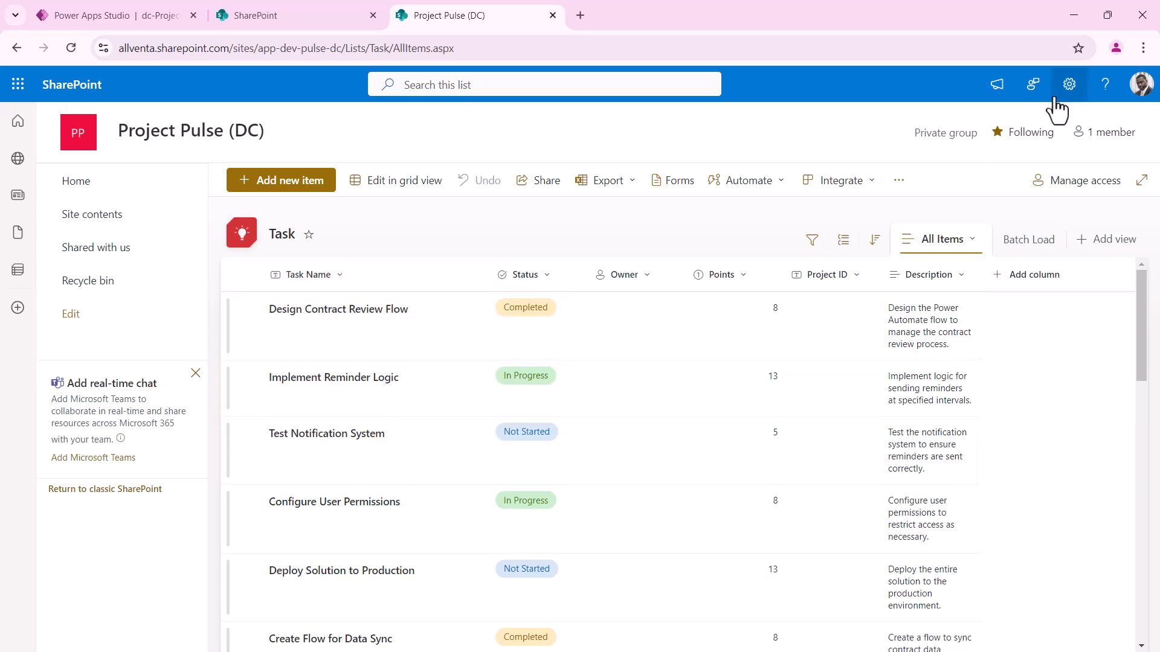
Widen the Task list's Description column to fit two lines, then go back to Site contents
click(1077, 95)
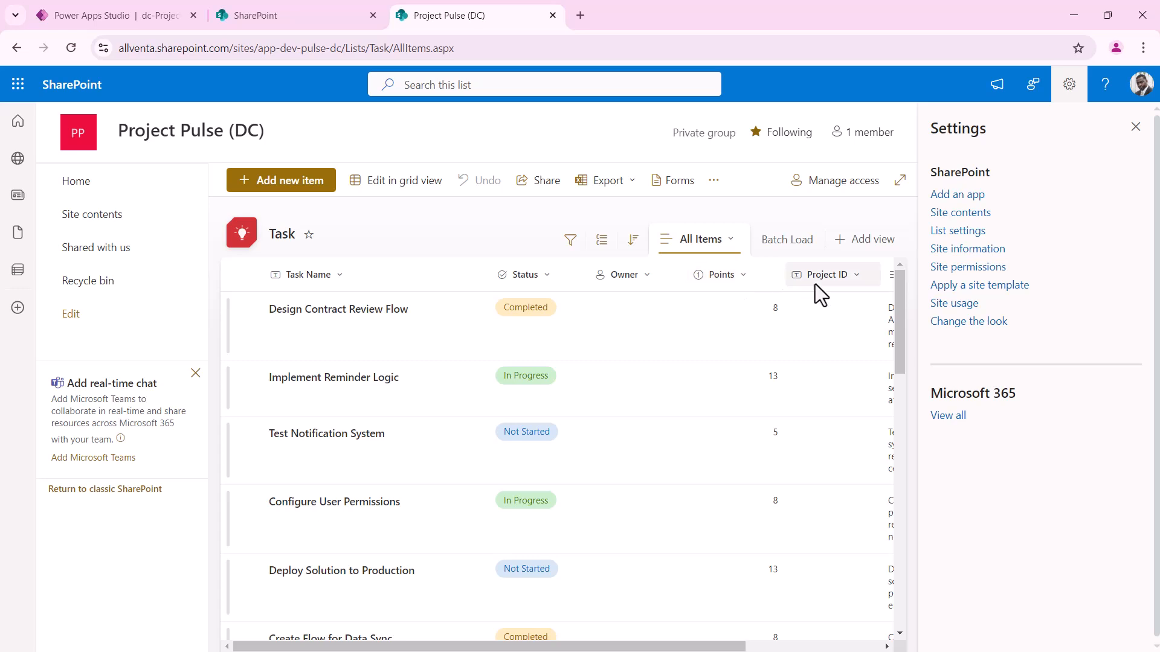
click(1135, 127)
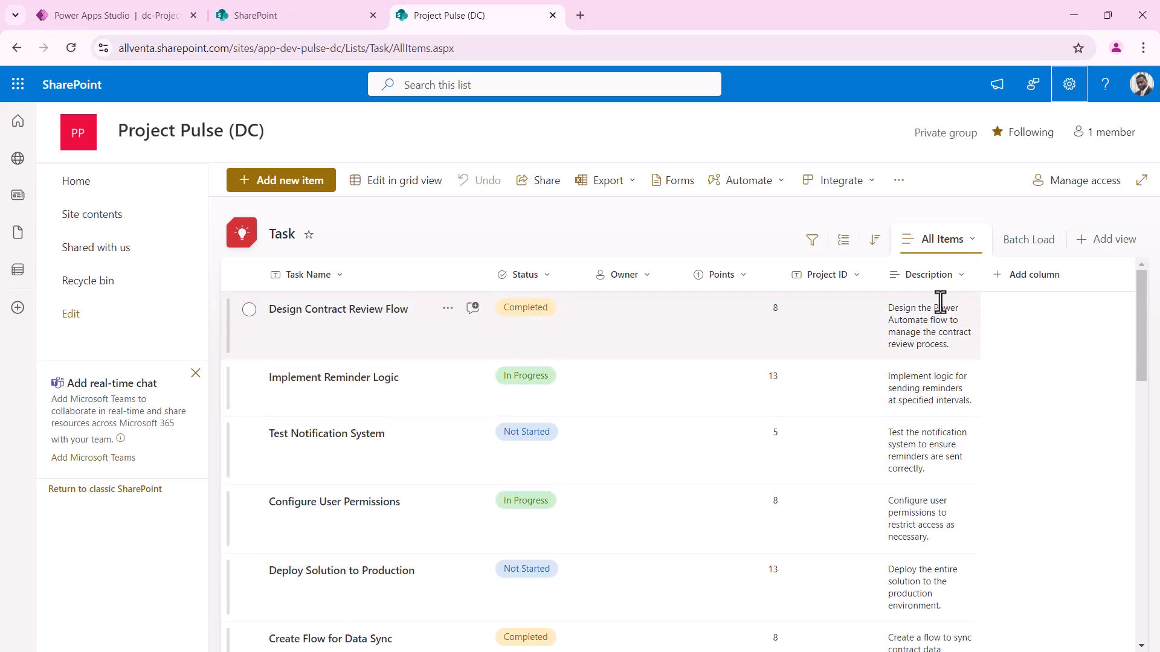
drag(979, 280, 1026, 294)
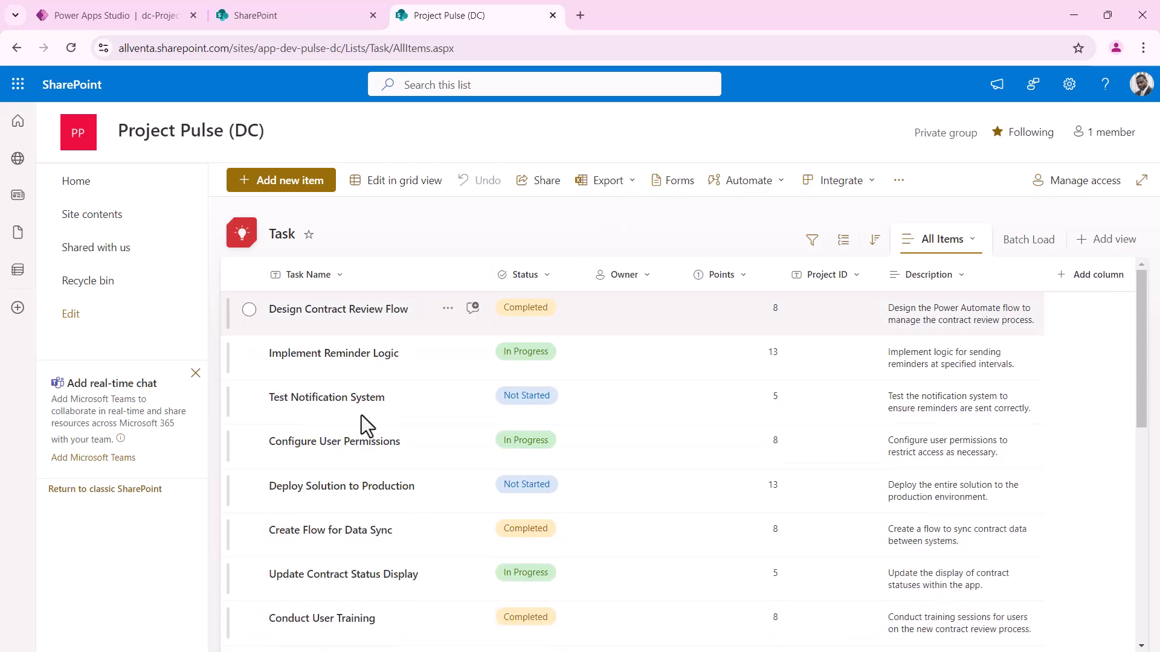
click(112, 218)
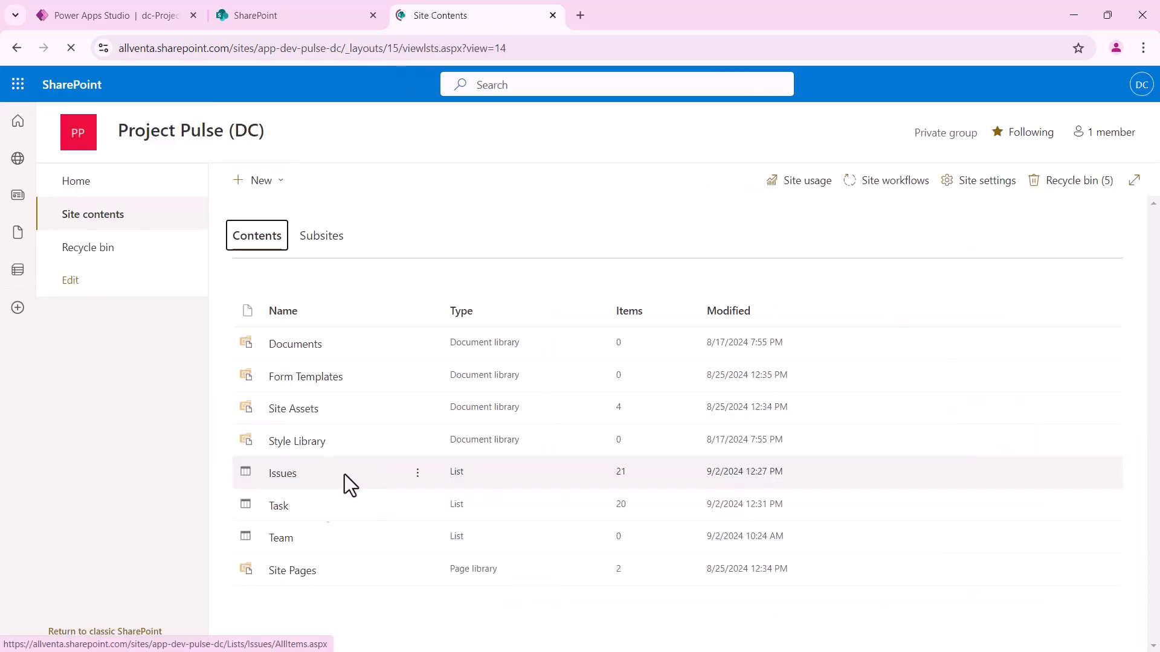
Open the Team list, which has no items yet
click(280, 538)
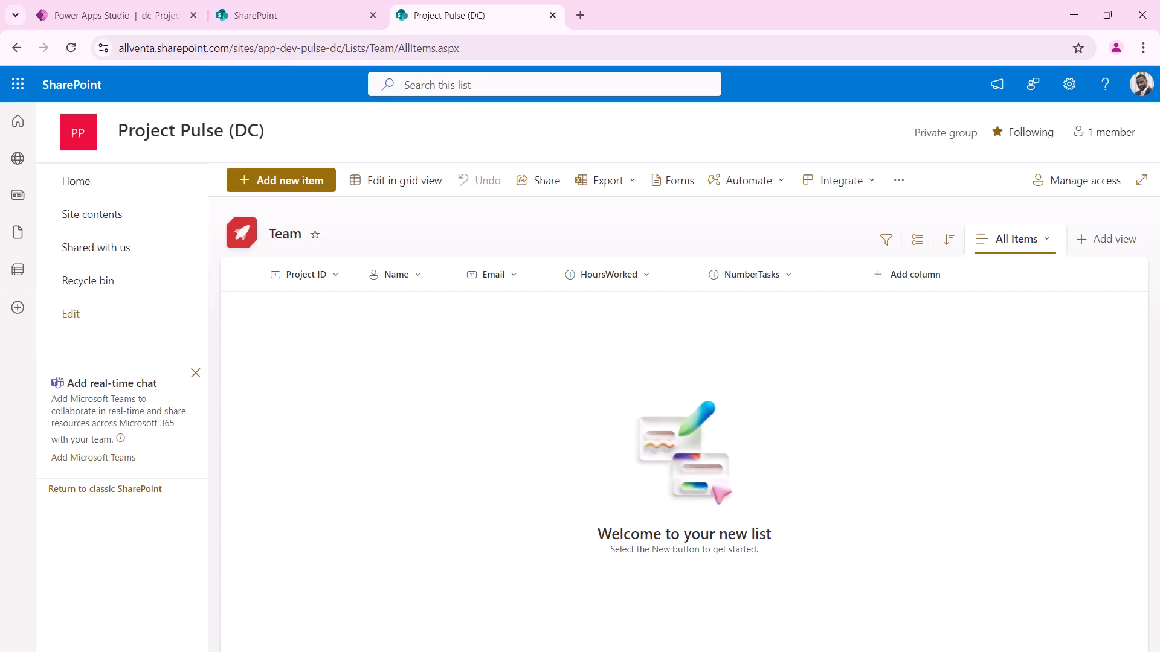
Place the Moqups mock-up over the Team list to compare its Role, Name, Email, Hrs, # Tasks columns
drag(375, 249, 444, 153)
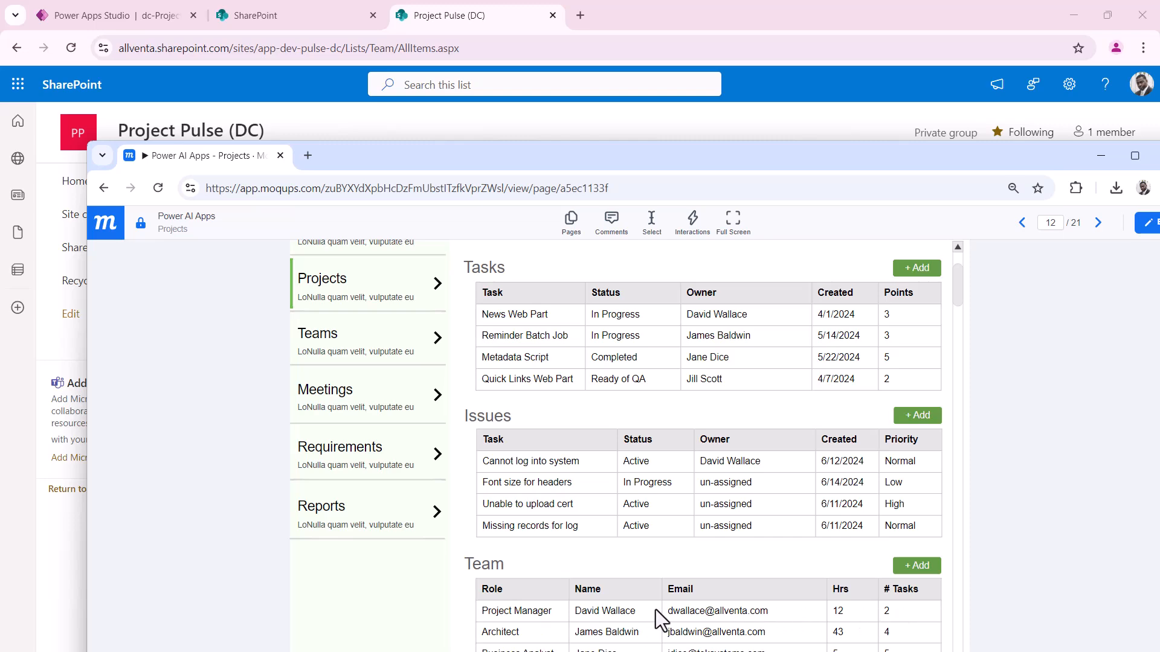
Drag the Moqups mock-up off the left edge so the empty Team list is visible
drag(568, 149, 0, 6)
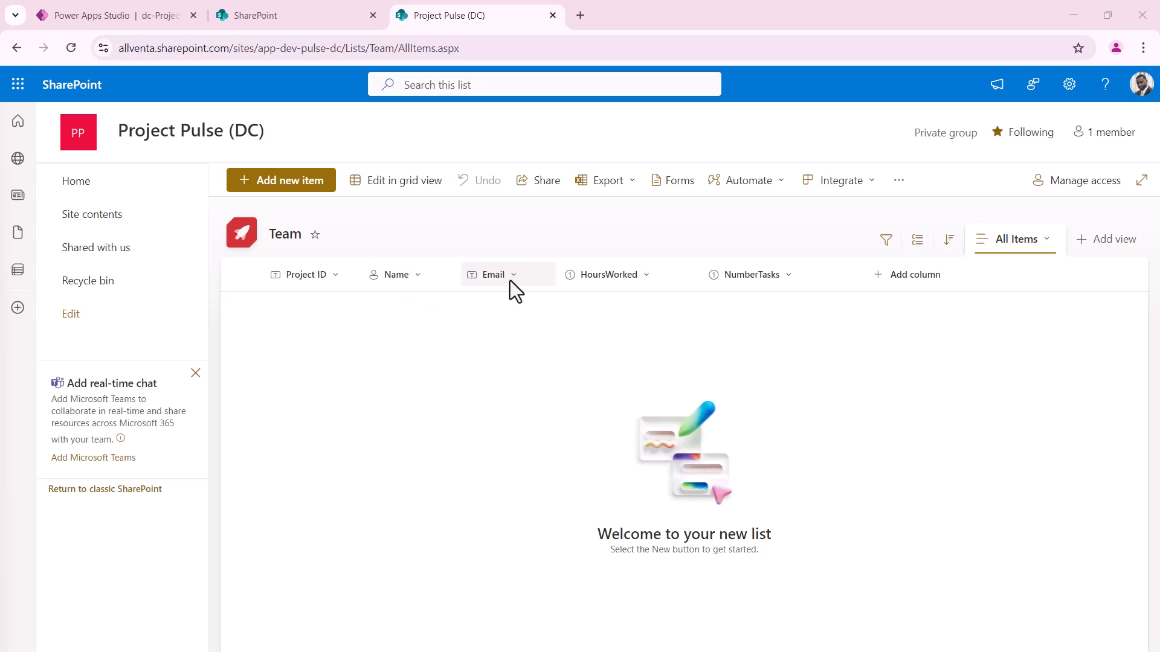
Open the Issues list from Site contents, showing Title, Description, Status, Owner and Priority values
click(104, 219)
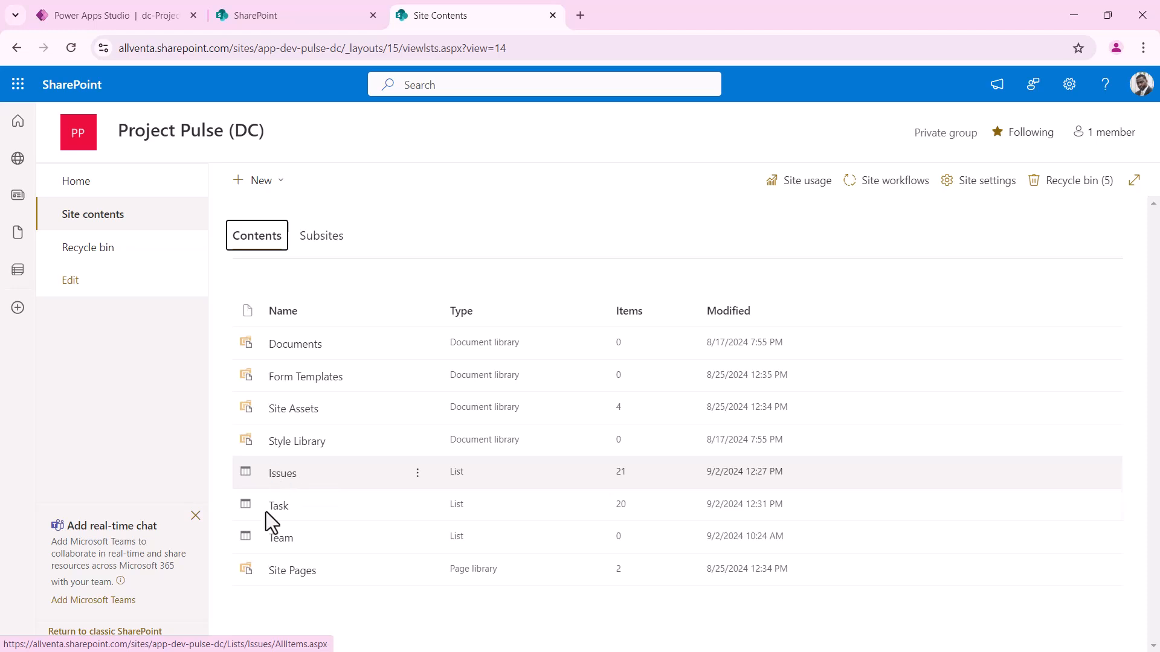
click(283, 479)
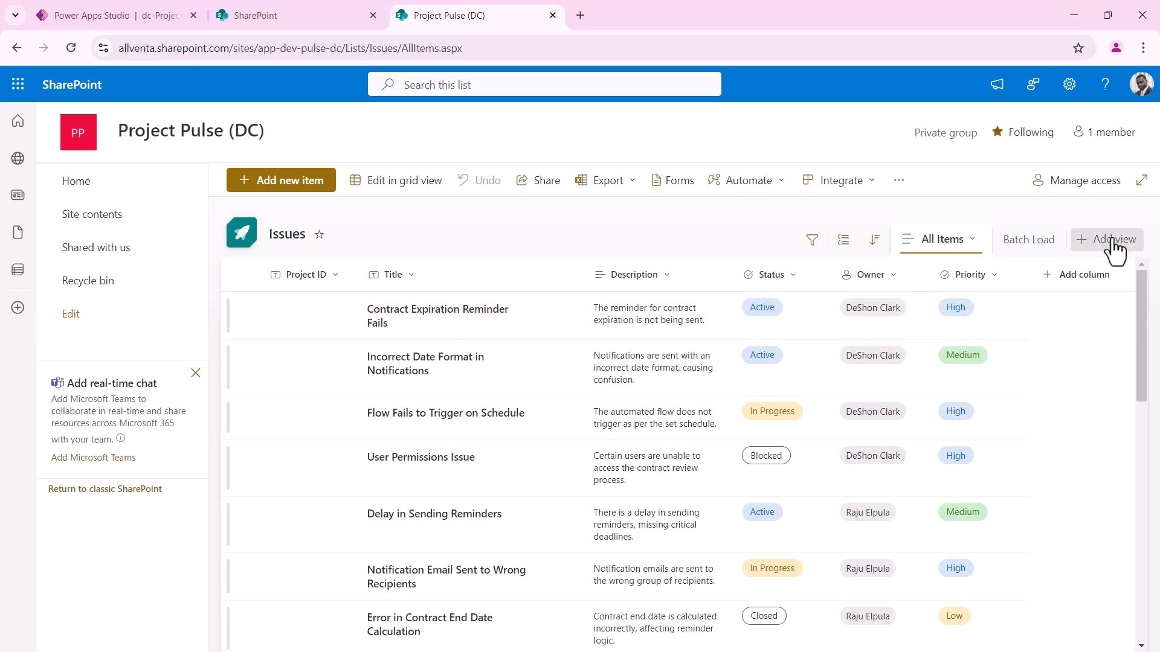
Save the current Issues view as a new public view named 'Batch Load 2'
click(958, 241)
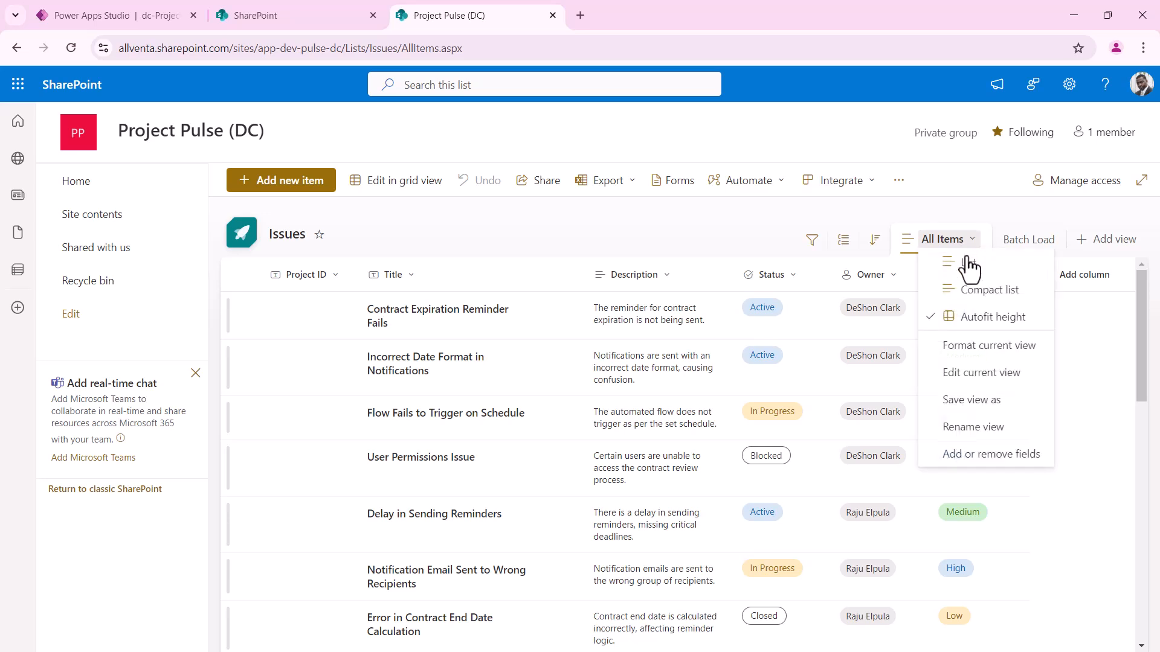
click(971, 401)
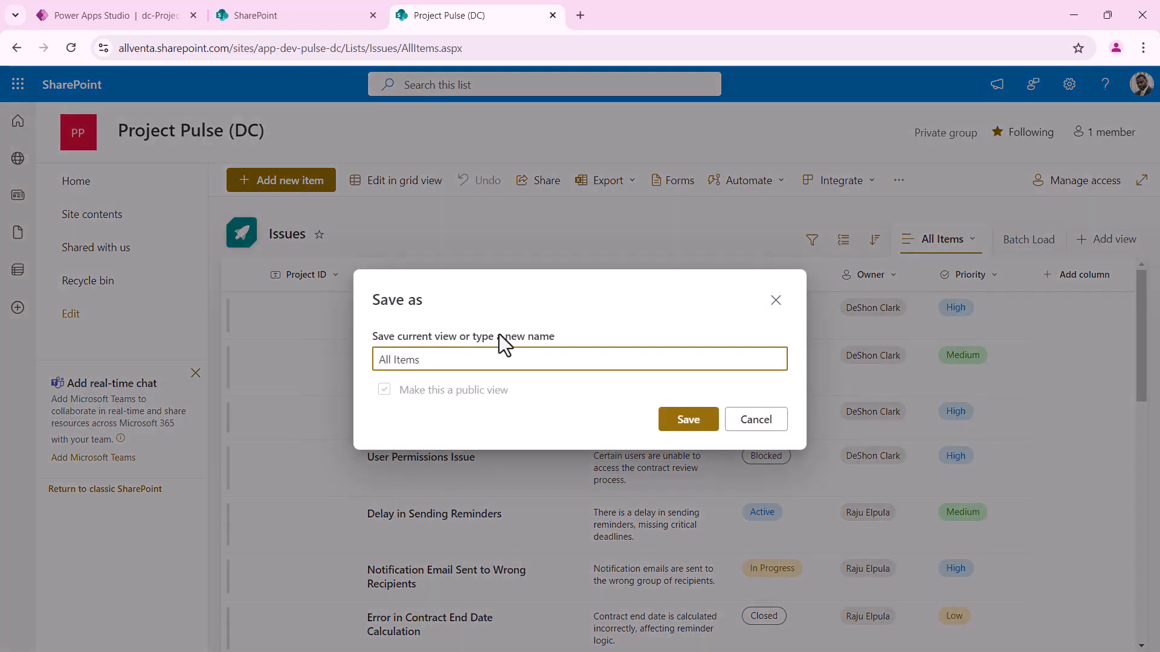
drag(467, 356, 164, 356)
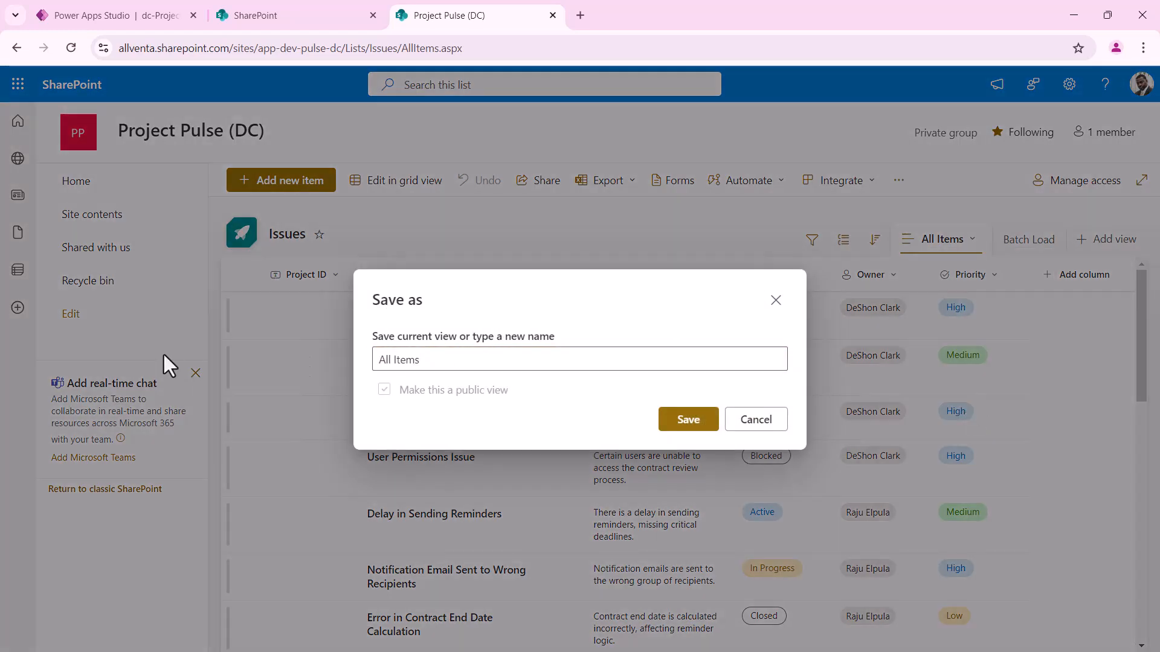
drag(379, 366, 442, 365)
text(Batch)
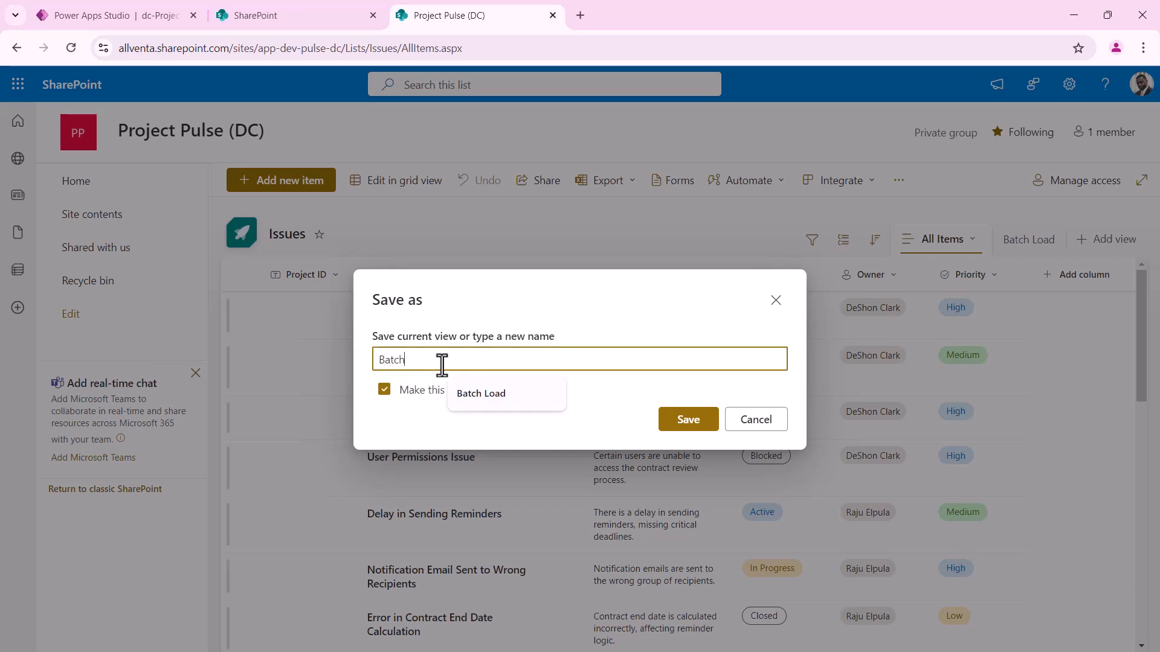
text( Load 2)
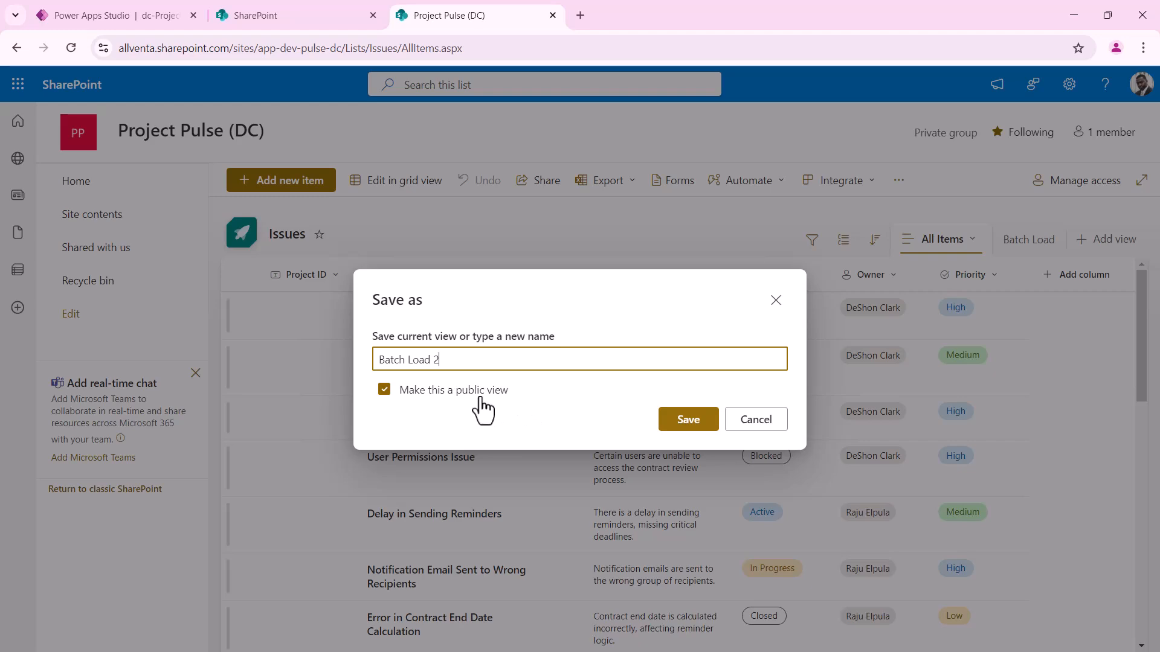
click(688, 423)
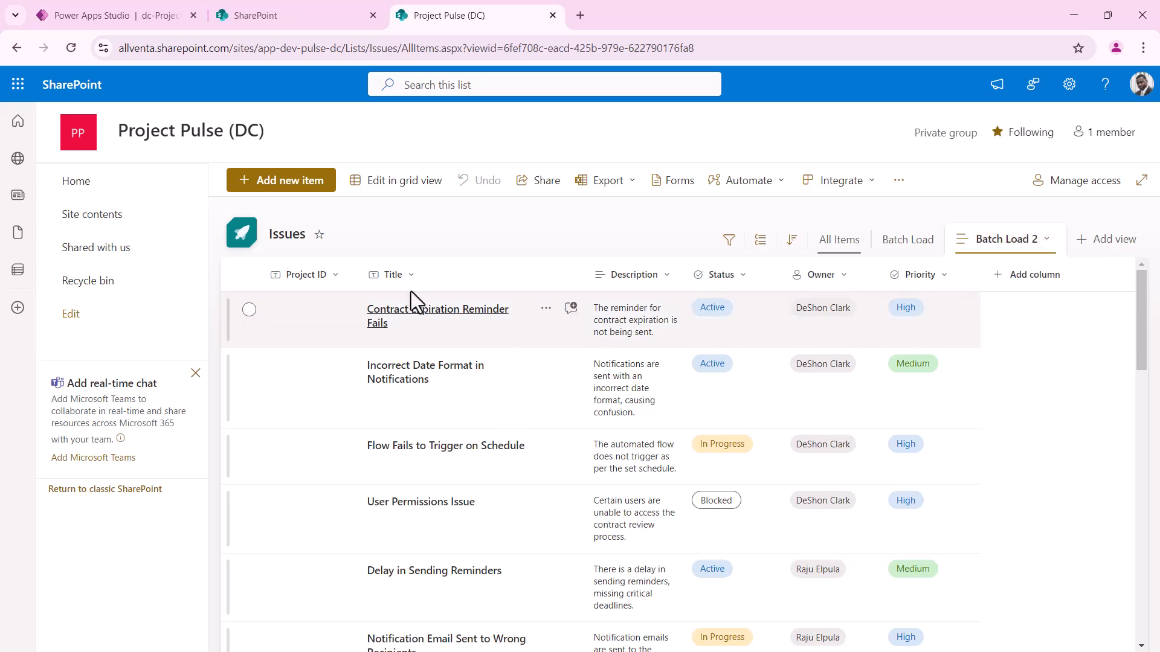
Hide the Project ID and Owner columns from the Batch Load 2 view
click(404, 274)
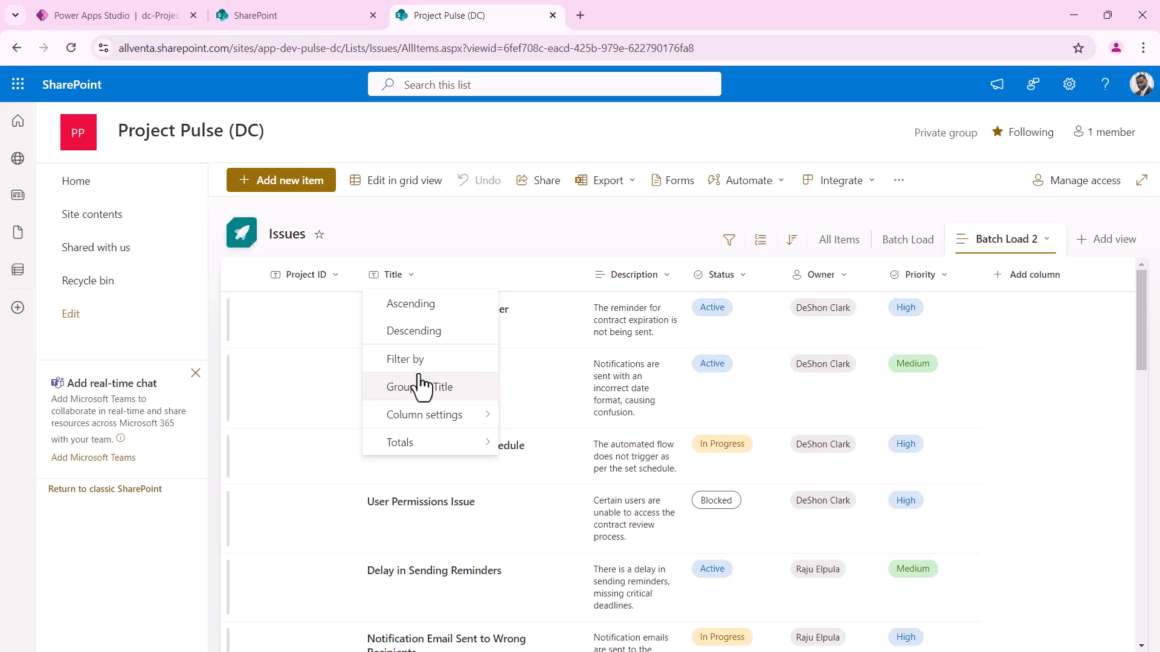
mouse_move(431, 430)
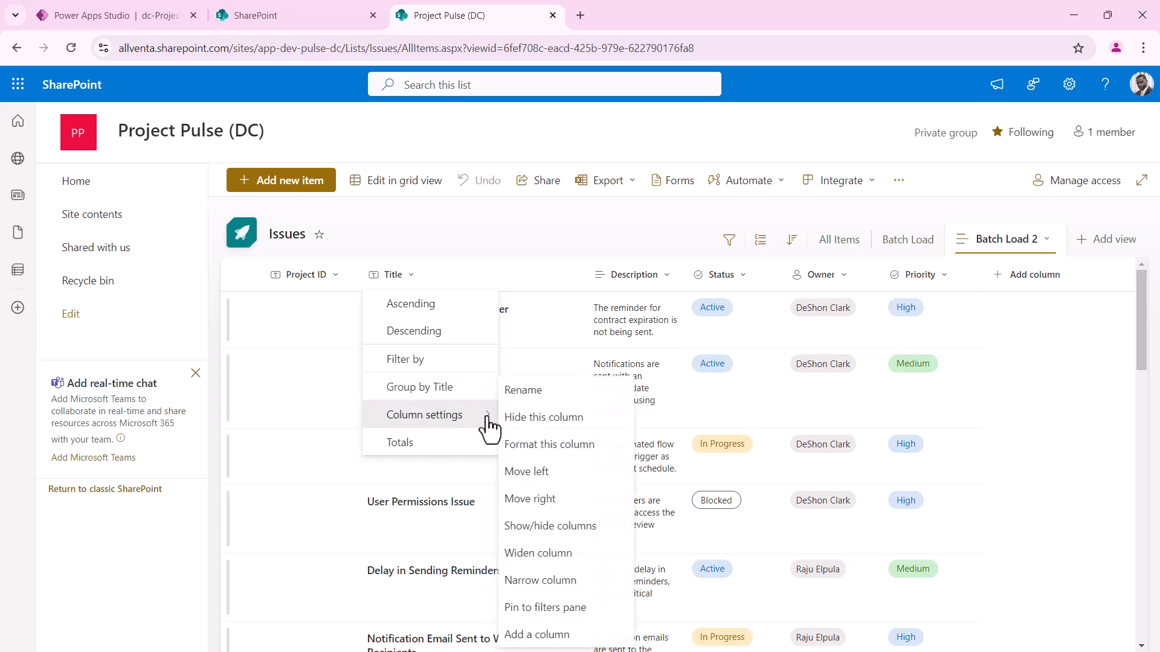
click(560, 527)
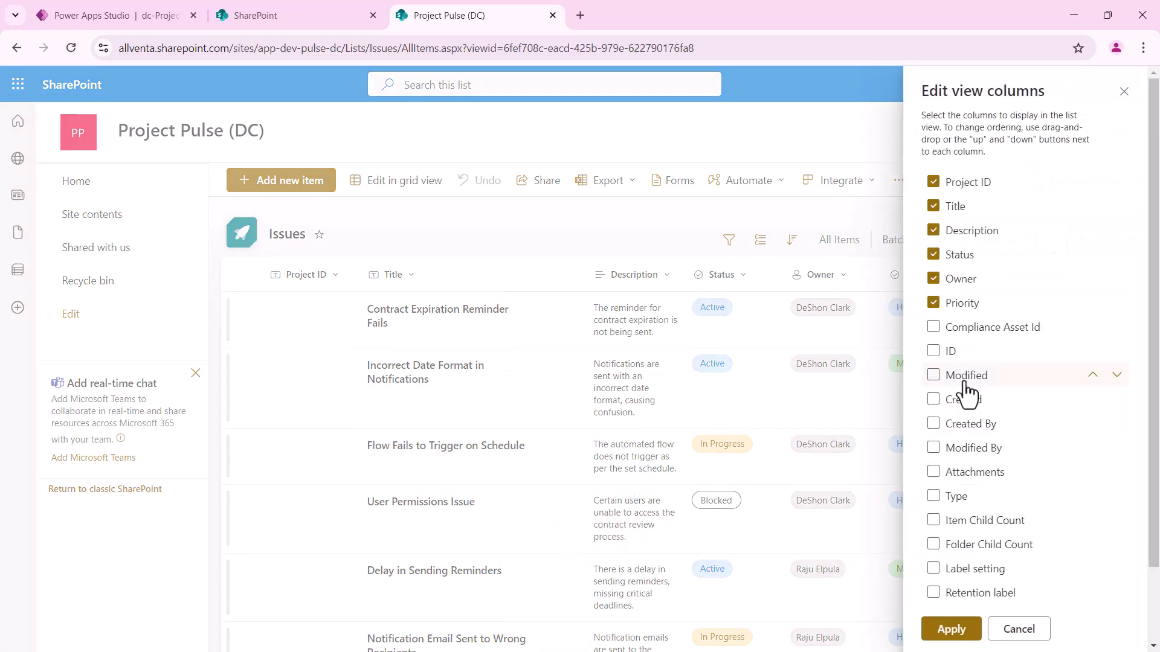
click(934, 183)
click(934, 278)
click(964, 634)
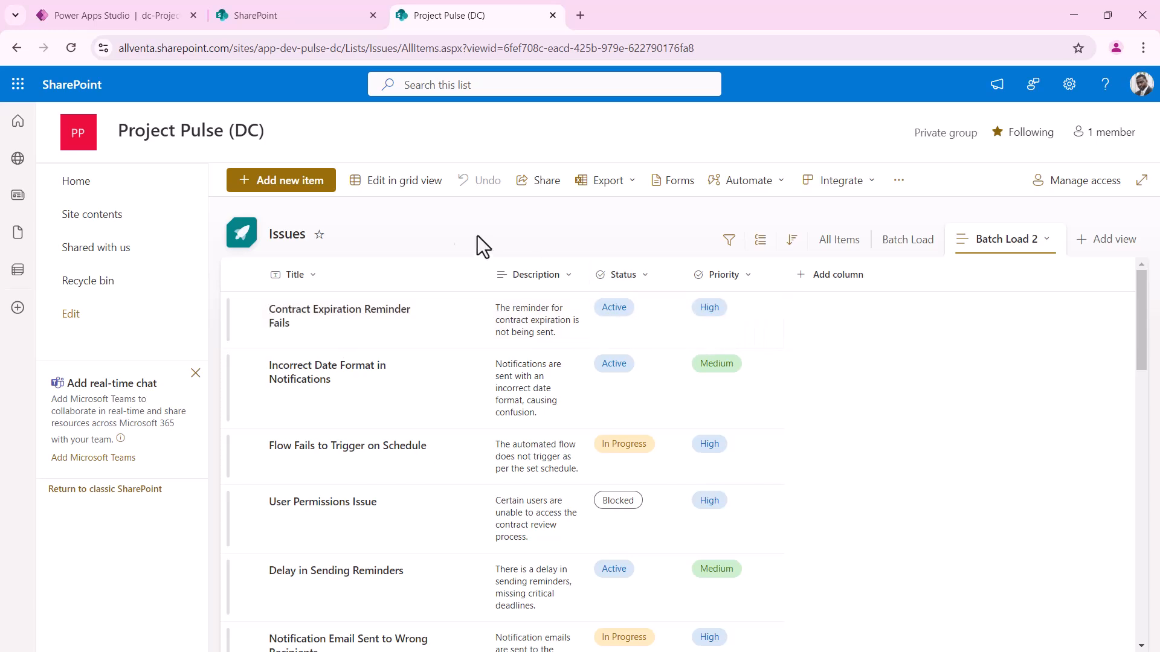
Switch to grid editing, re-save the view as Batch Load 2, and widen the Description column
click(393, 184)
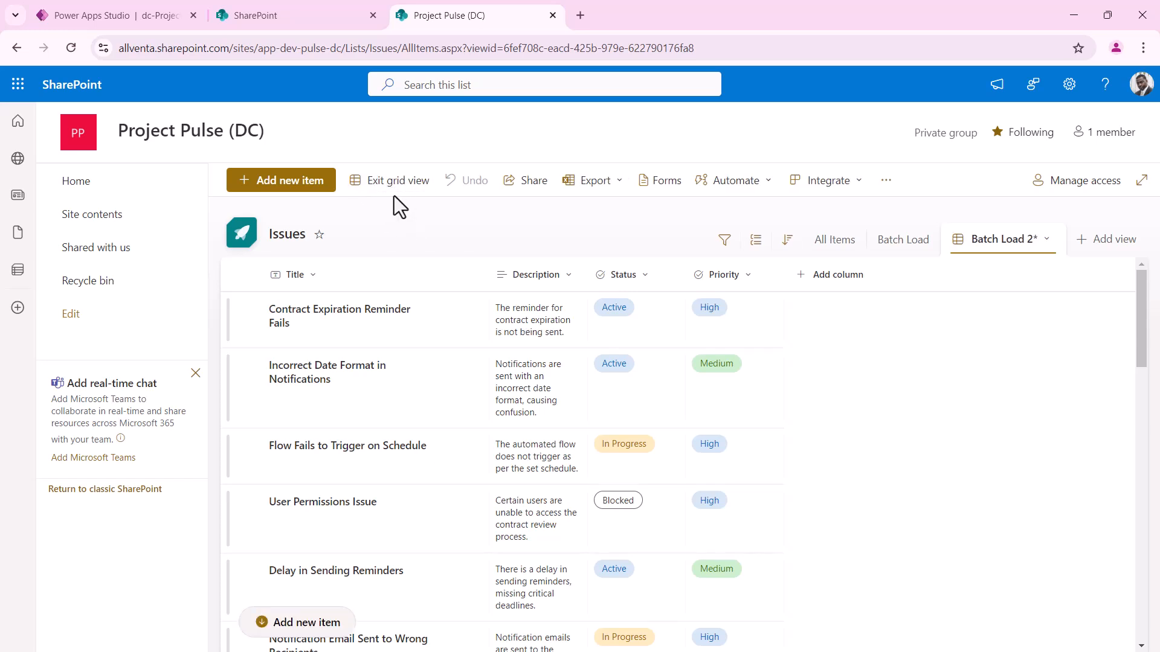
click(993, 251)
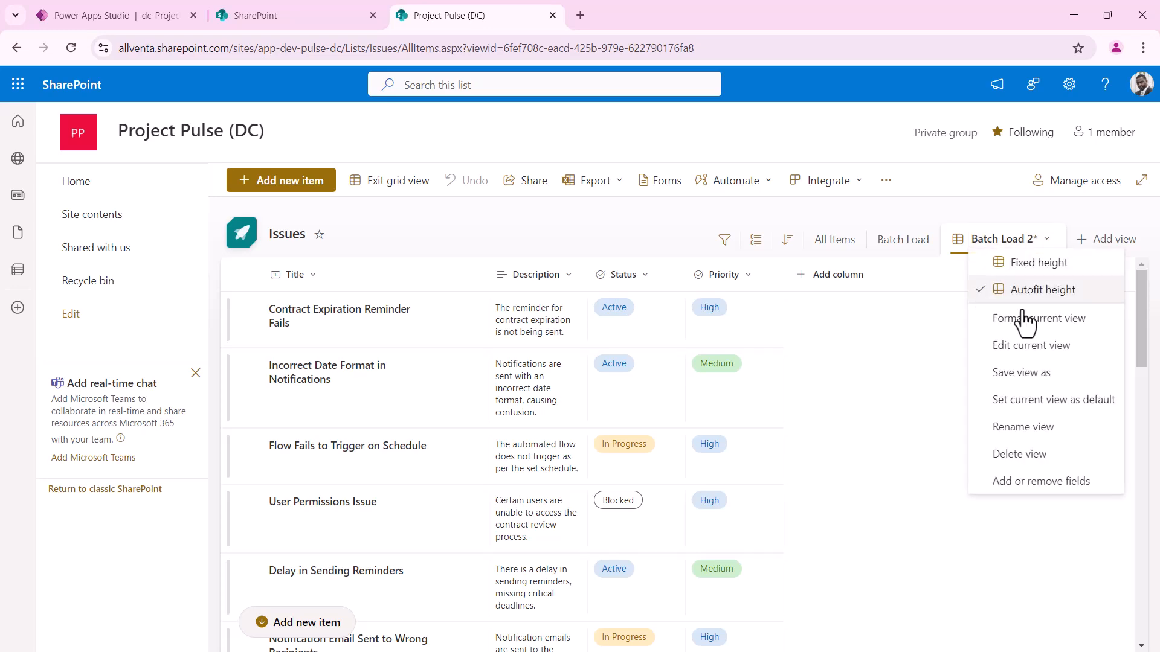
click(1030, 375)
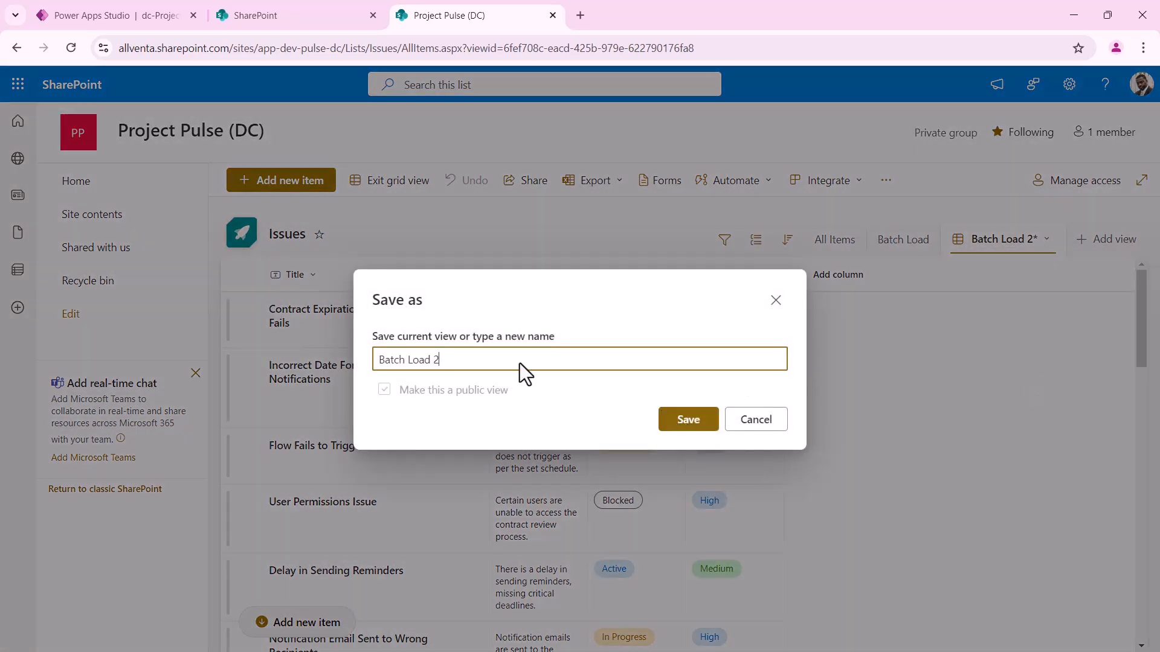
click(702, 430)
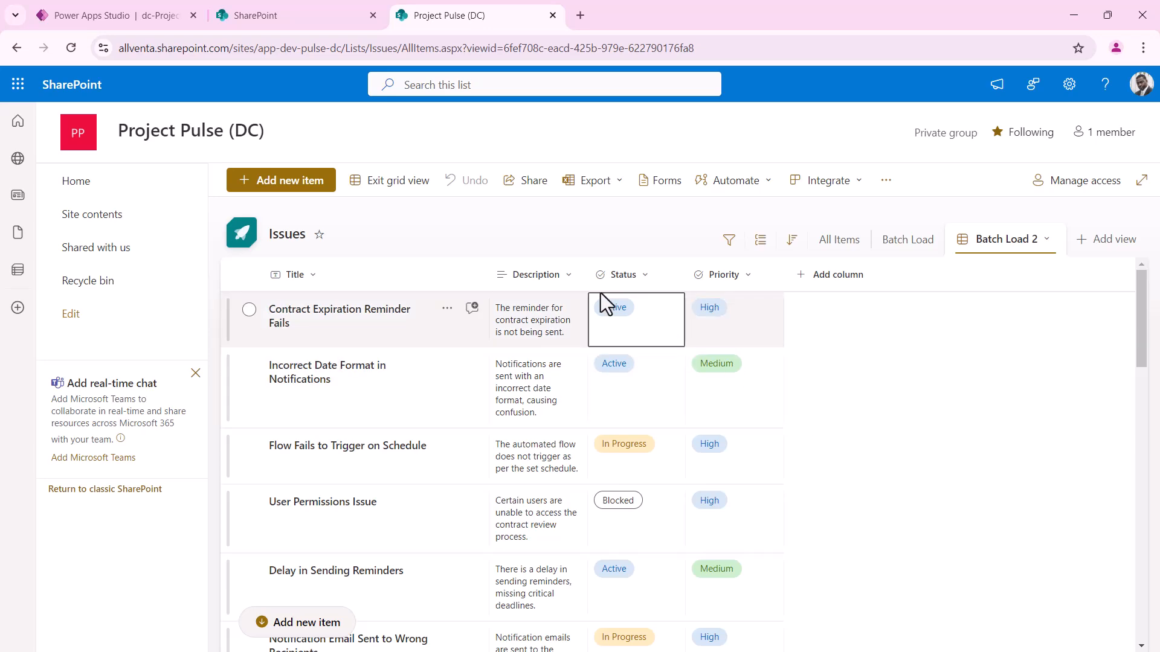
drag(587, 284, 707, 280)
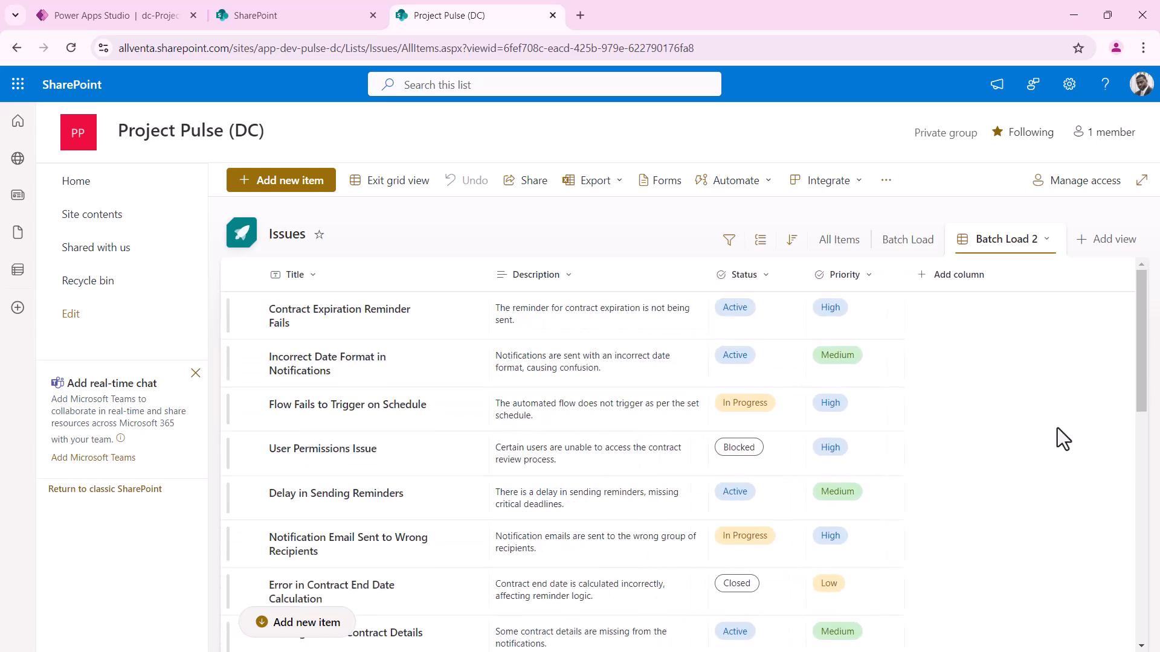
Add a blank row at the bottom of the Issues grid and switch to the ChatGPT window
scroll(1057, 429, down, 5)
scroll(1058, 429, down, 3)
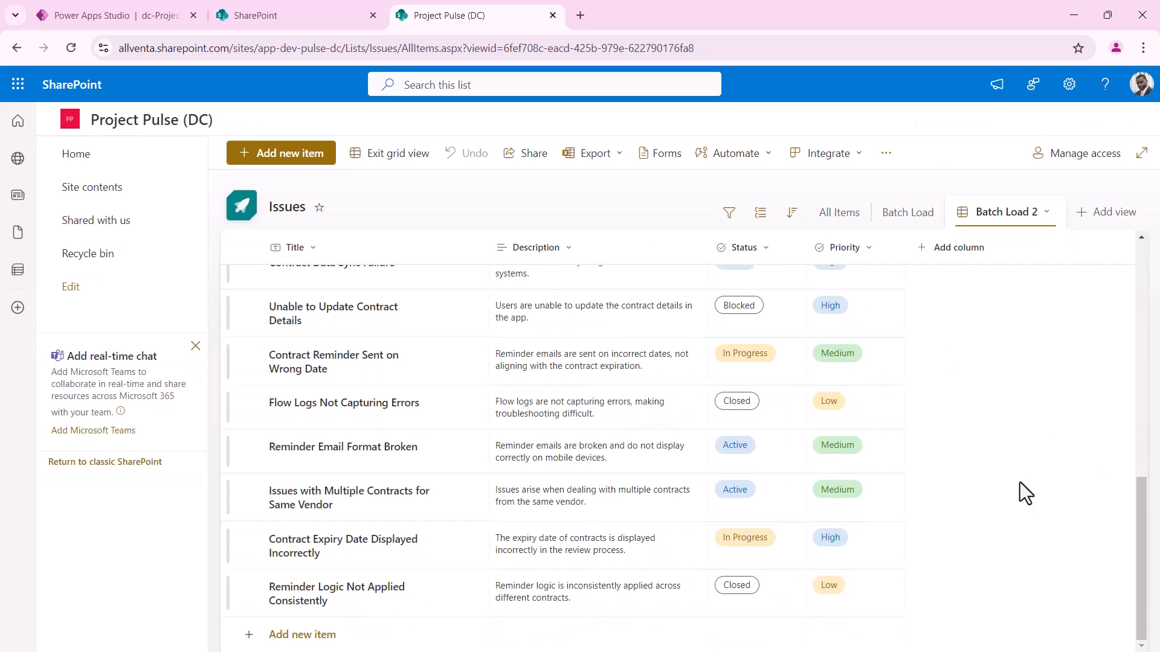
click(305, 640)
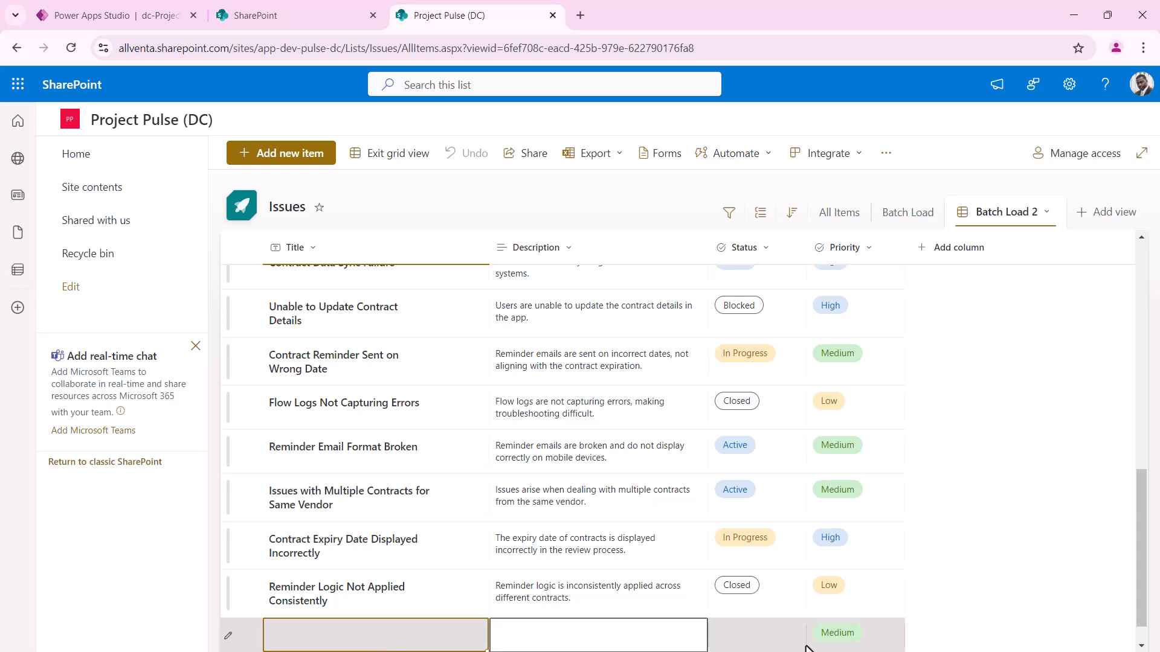
scroll(1064, 508, down, 1)
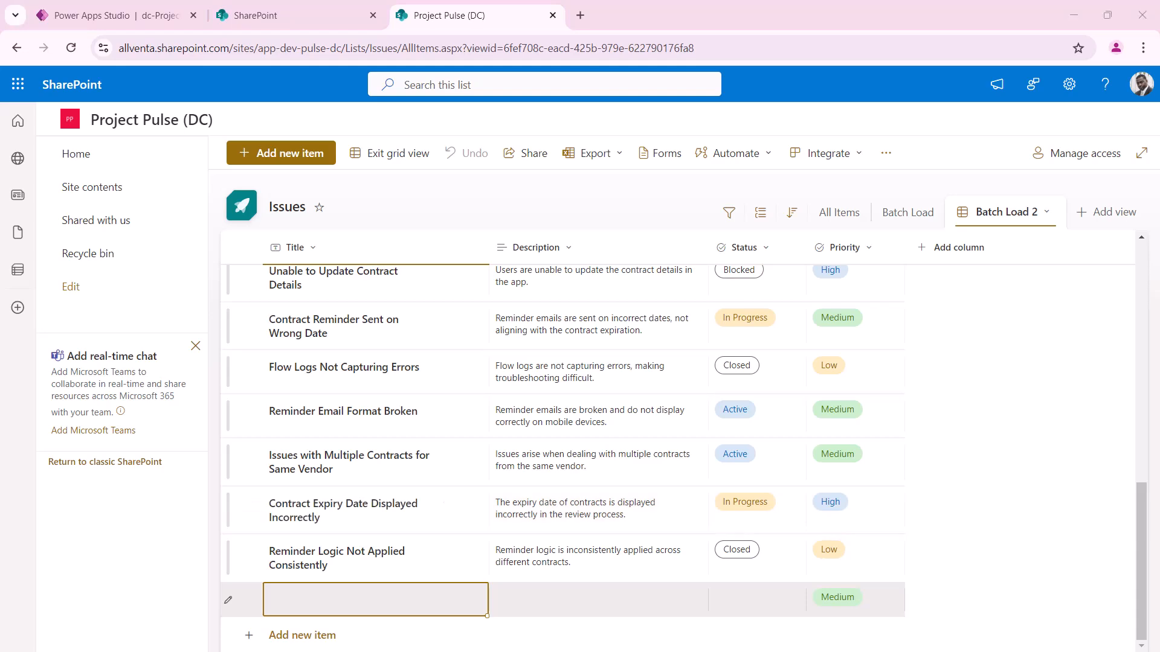
key(alt+Tab)
Collapse ChatGPT's chat history sidebar and size its window over the SharePoint list, ready to write a message
drag(678, 104, 720, 84)
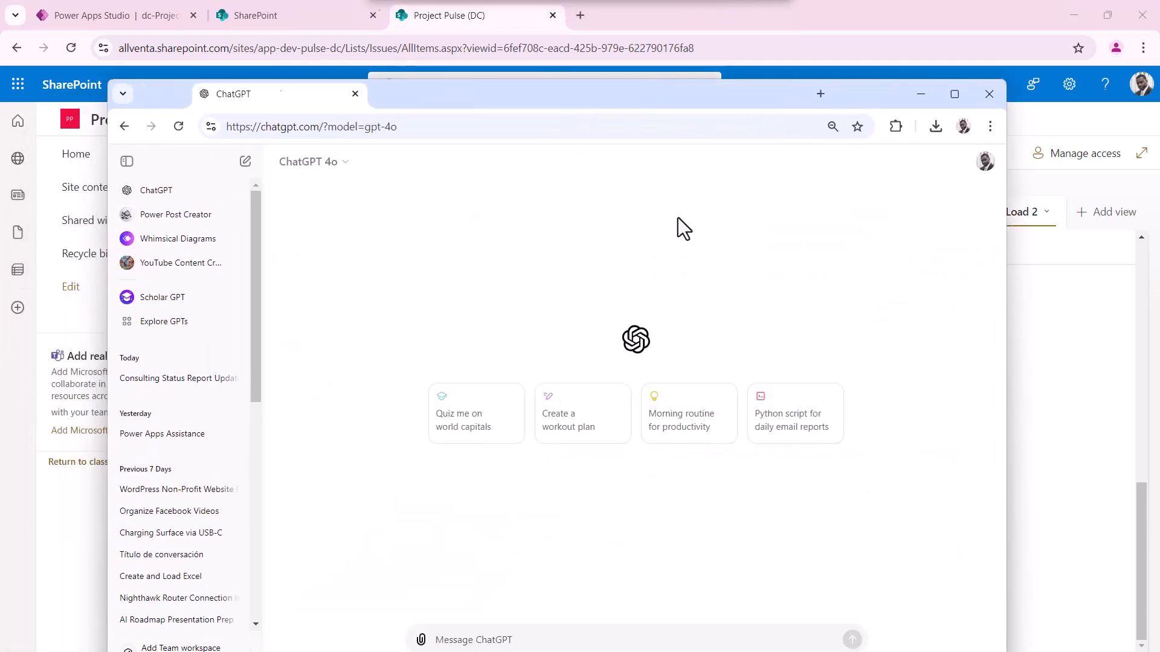
drag(647, 116, 650, 93)
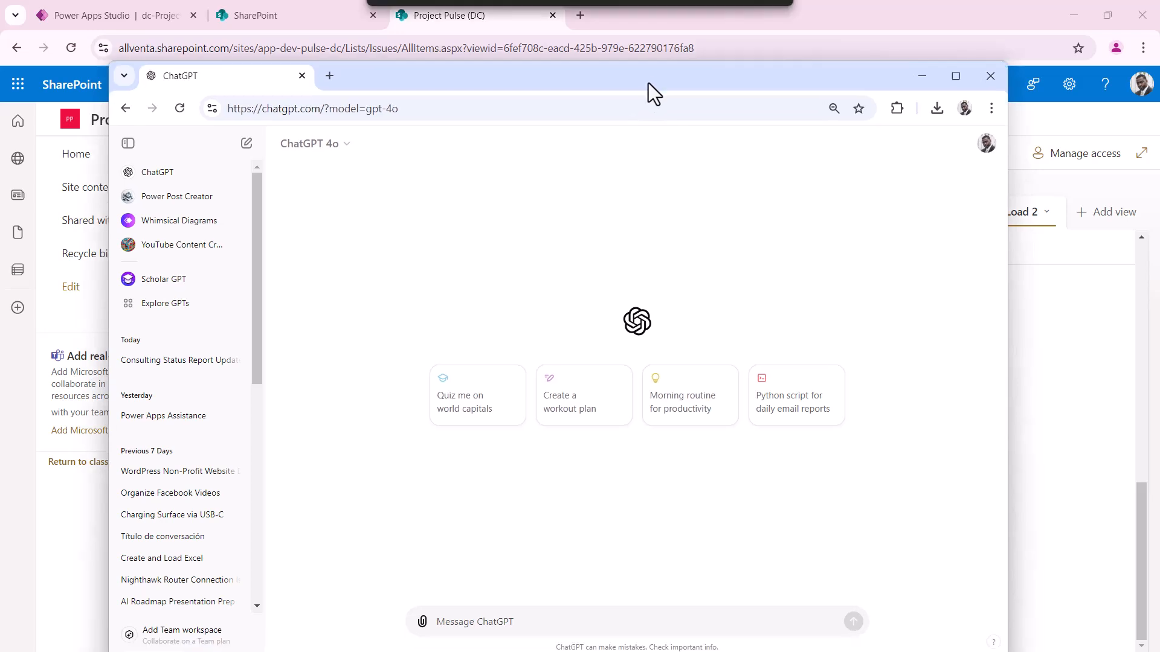
click(128, 139)
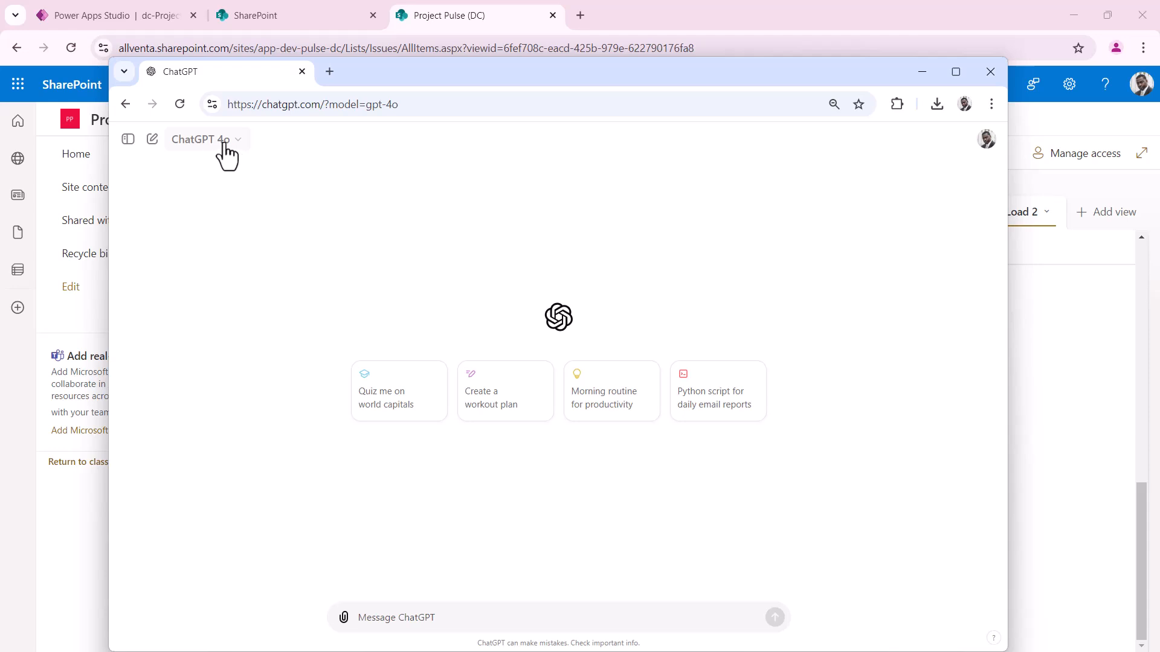
mouse_move(479, 60)
mouse_down()
mouse_move(484, 133)
mouse_move(501, 56)
mouse_up()
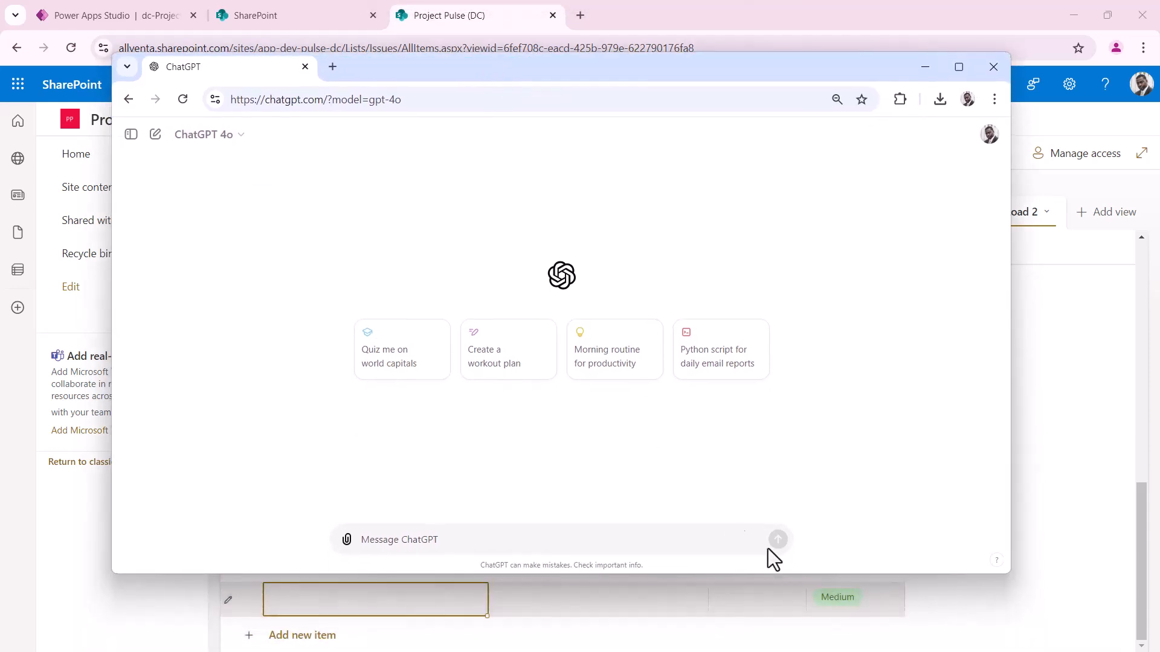
drag(768, 575, 769, 613)
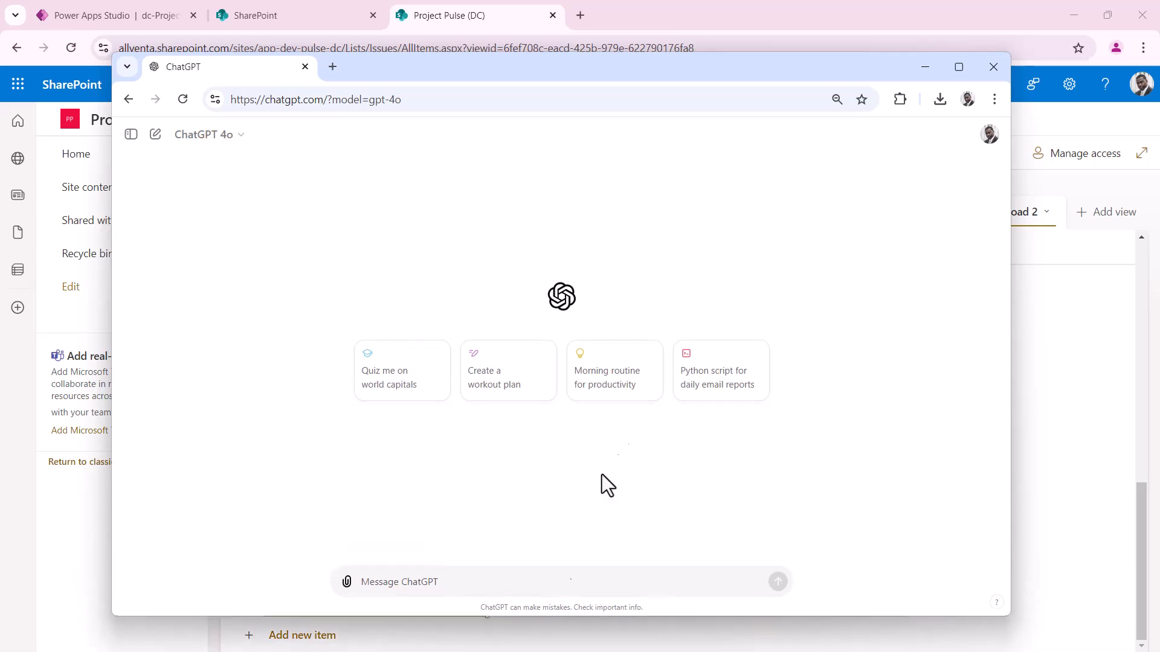
click(403, 590)
Write a prompt casting ChatGPT as a fake-data creator and asking for 50 samples in Excel format
text(You are a)
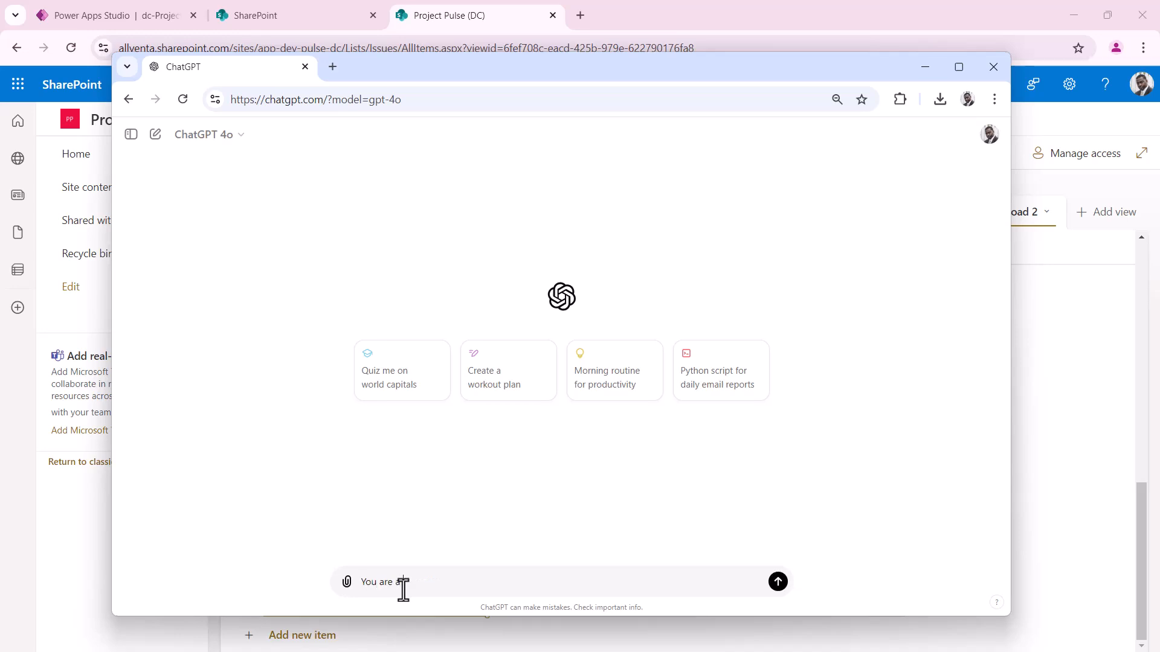
text( content creator that creates fake data that can be used for testing applications)
key(shift+Return)
text(i need you to create 5)
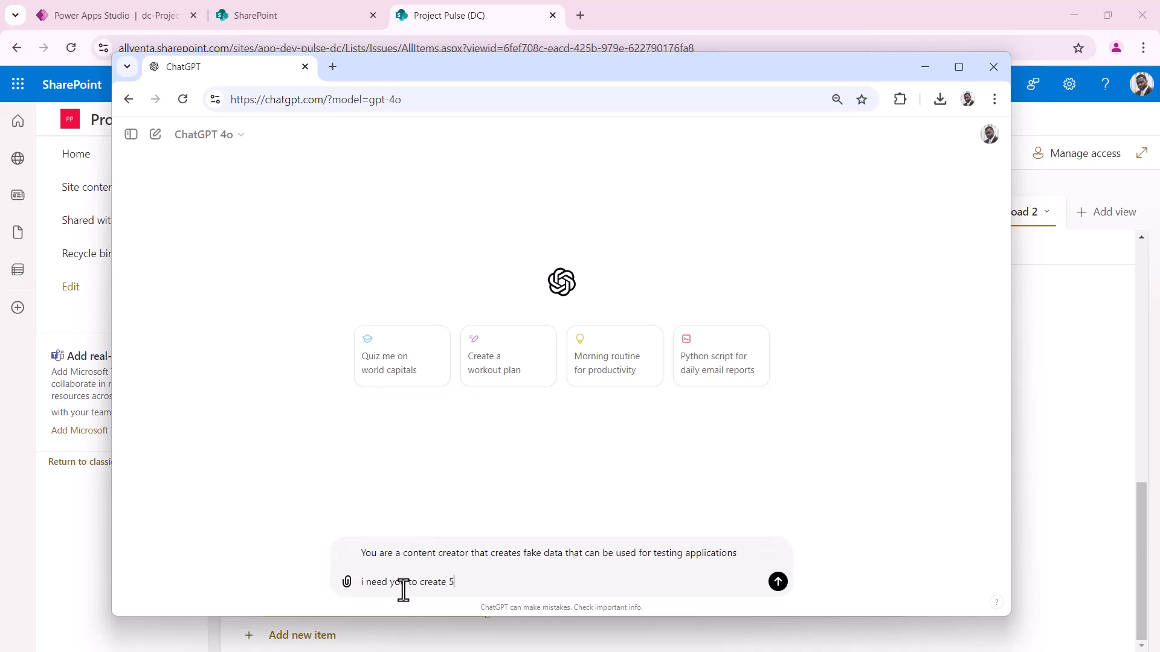
text(0 samples of data for the following schema, the data should be in excel )
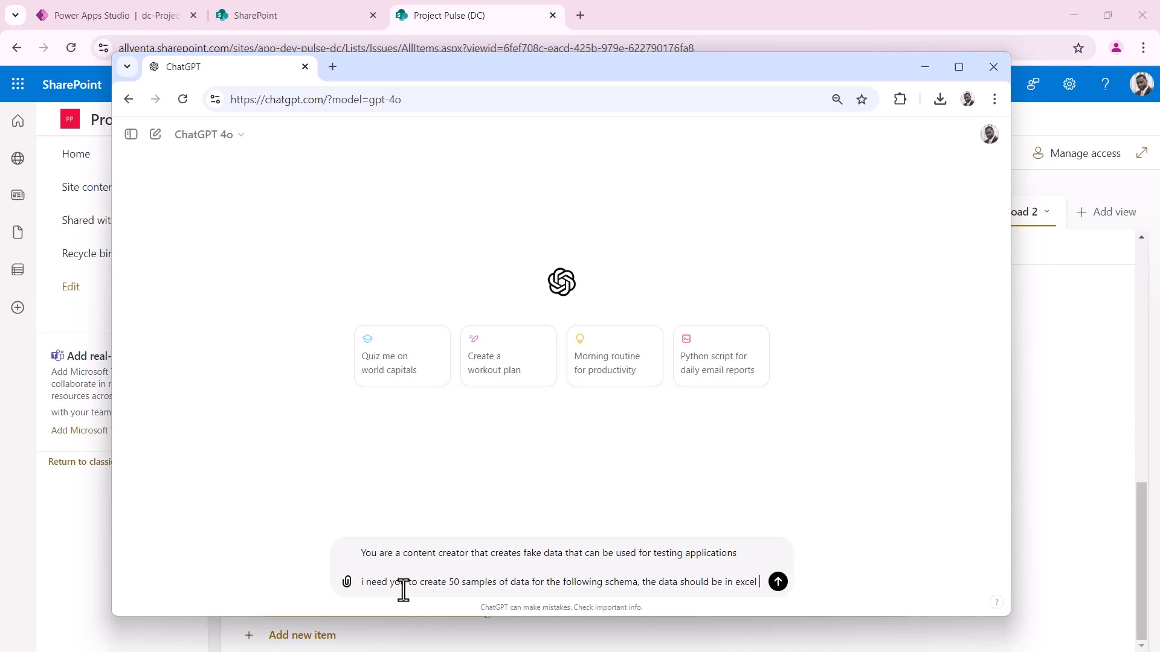
text(format so i can easily paste it into a sharepoint list:)
key(shift+Return)
key(shift+Return)
key(shift+Return)
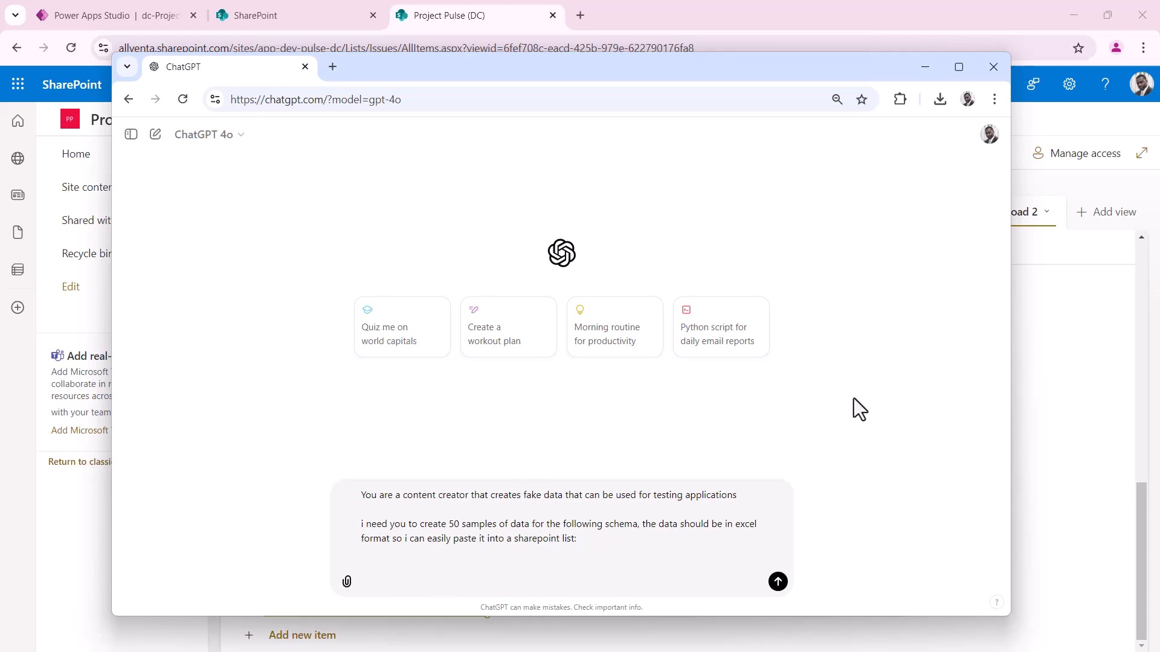
ctrl+scroll(867, 462, up, 3)
ctrl+scroll(861, 463, down, 2)
ctrl+scroll(860, 463, up, 1)
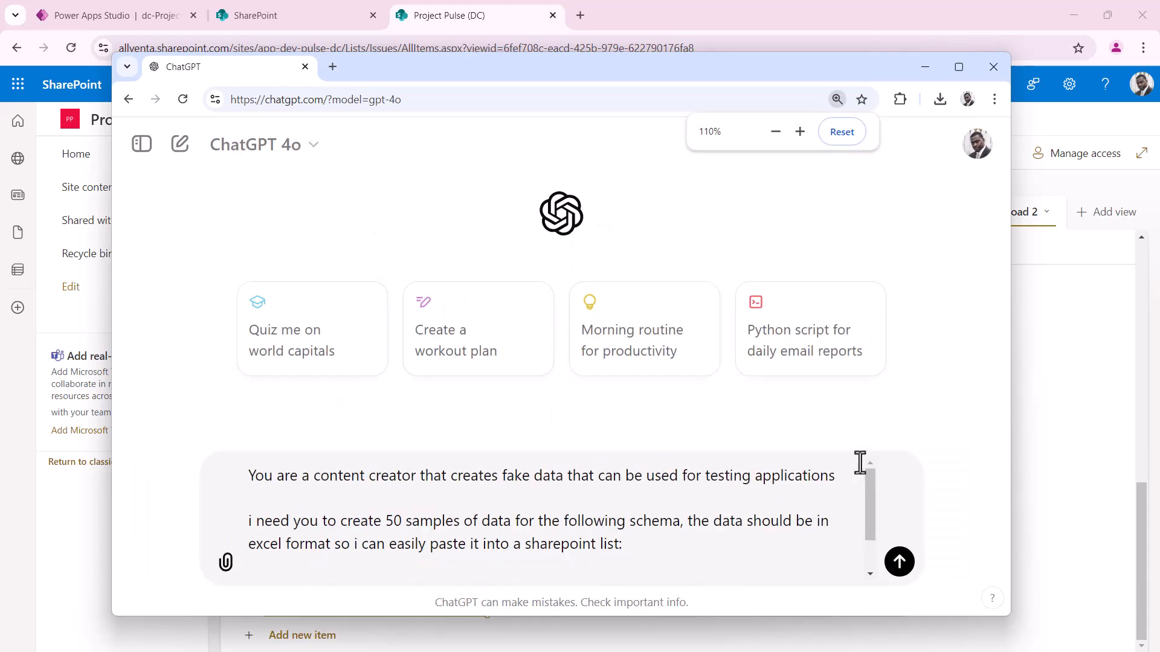
ctrl+scroll(860, 463, down, 1)
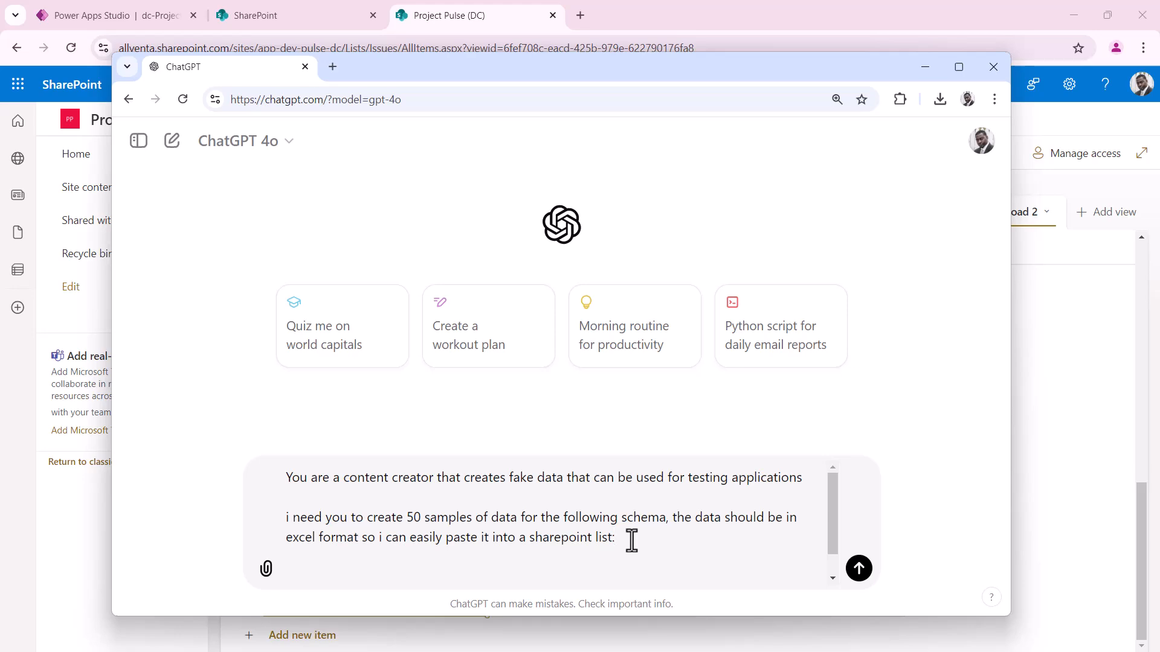
Check the SharePoint columns, then add the contract management application description and the schema intro line
key(shift+Return)
key(shift+Return)
drag(633, 64, 0, 155)
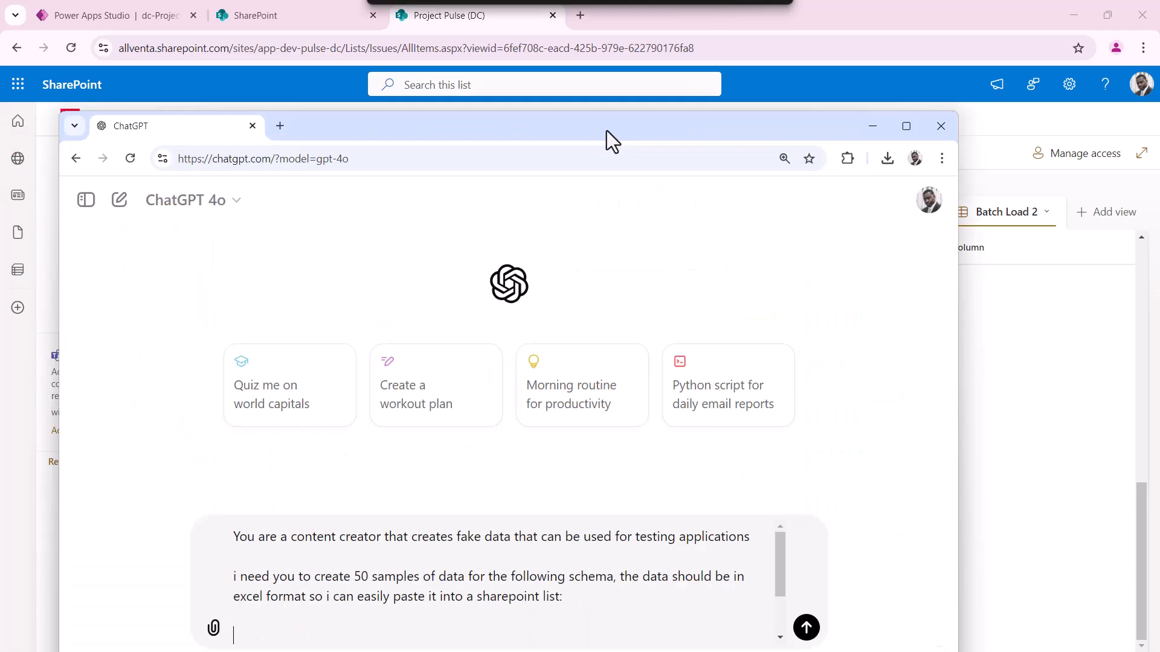
drag(606, 131, 628, 107)
text(i need issues created for a contract management application, where the UI is createdin Power Apps, the workflow and reminders are created in power automate and the contracts themselves and related data is stor)
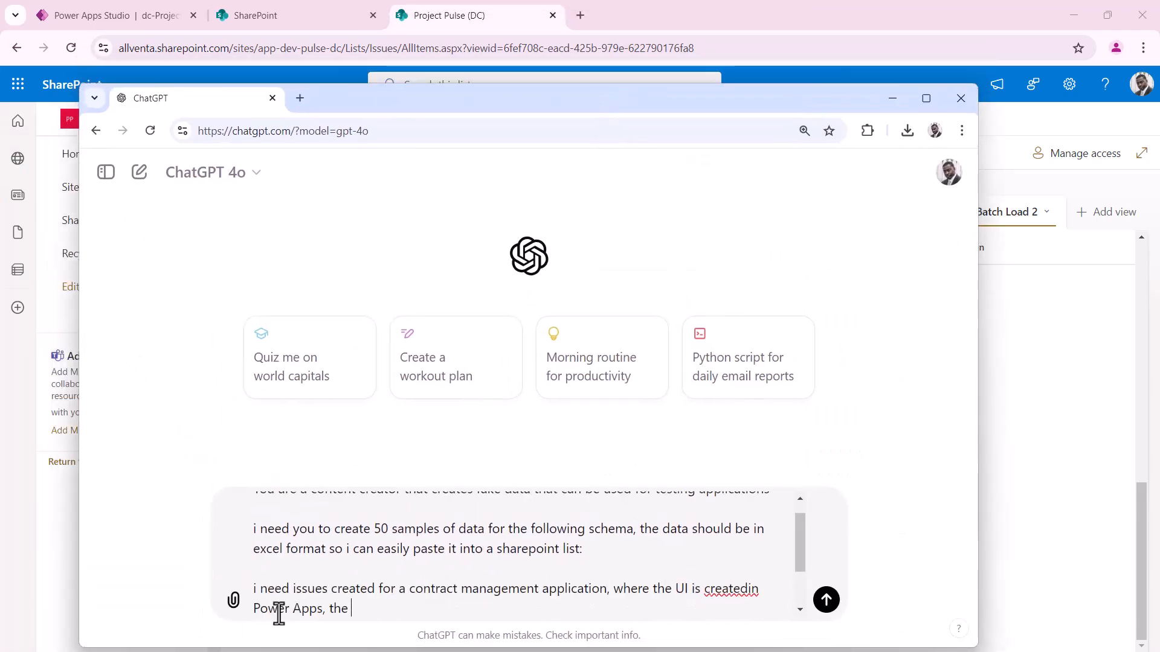
text(ed in sharepoint)
key(shift+Return)
key(shift+Return)
text(here is the schema for the issues list:)
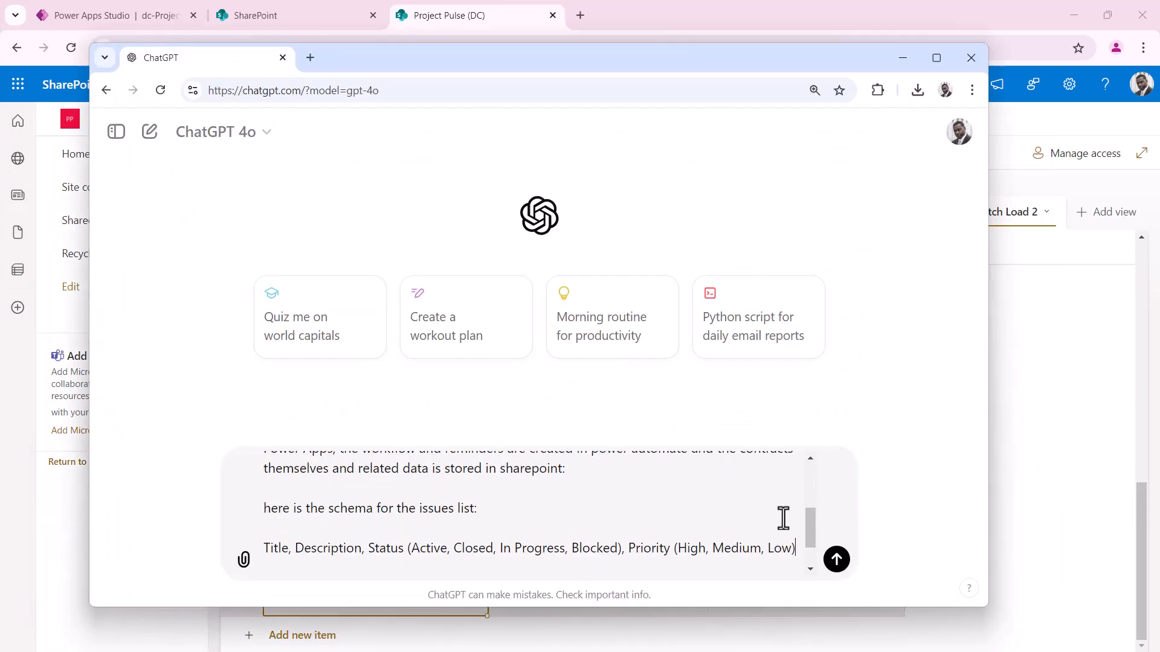
Review the drafted schema: Title, Description, Status (Active, Closed, In Progress, Blocked), Priority (High, Medium, Low)
scroll(756, 509, up, 5)
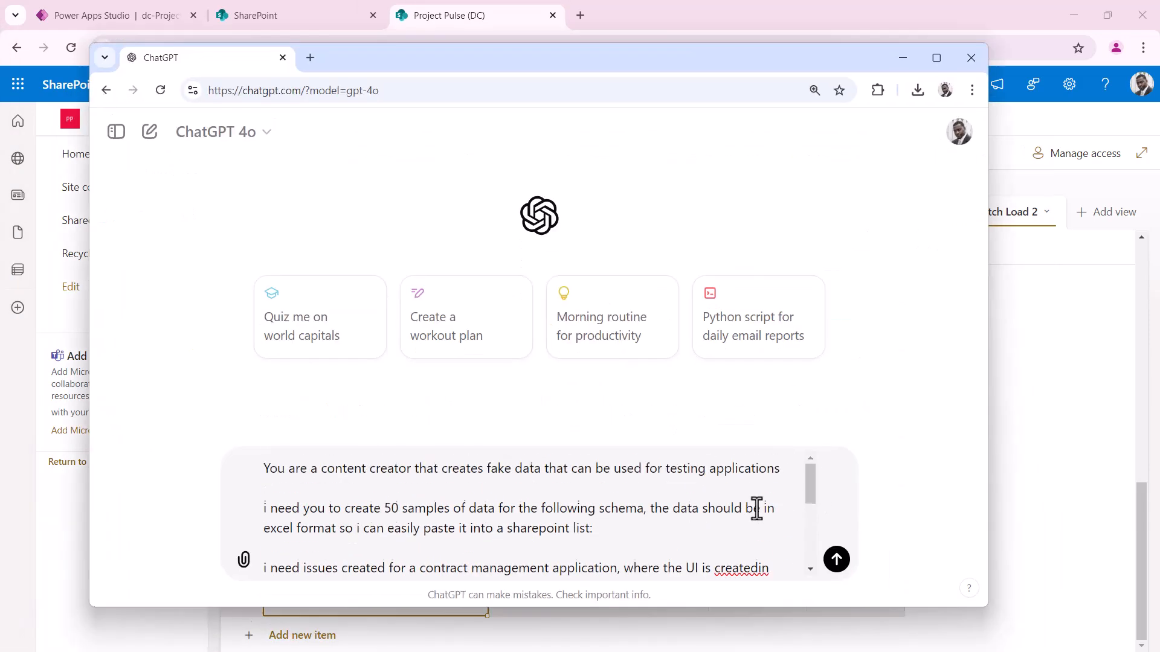
scroll(757, 509, down, 2)
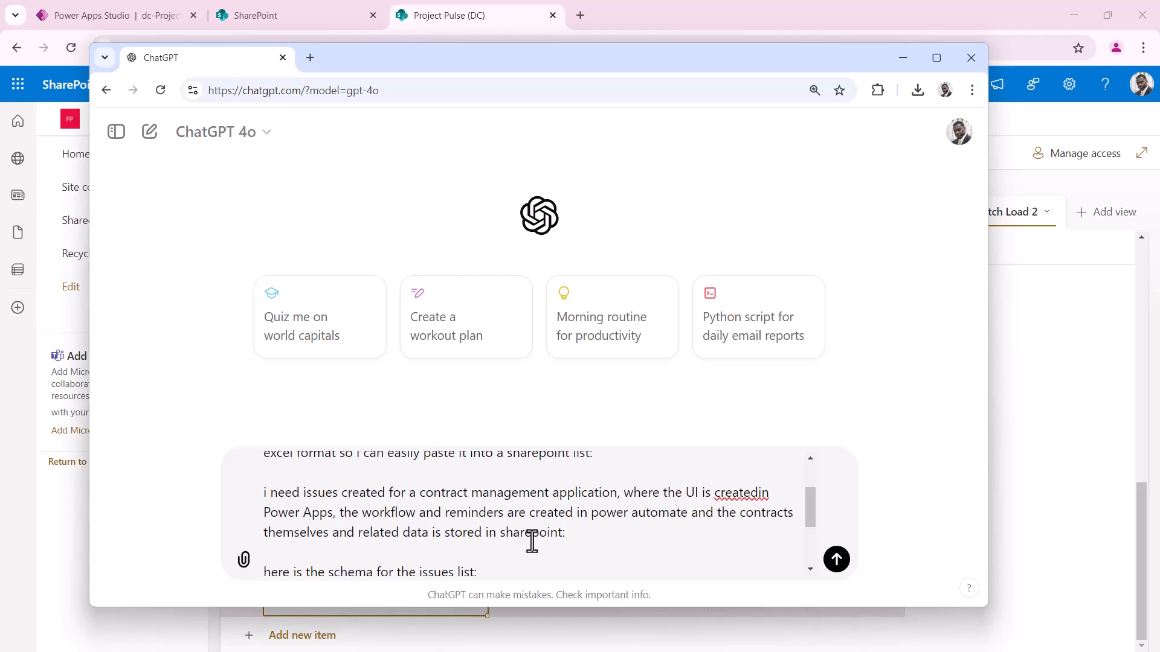
scroll(532, 542, down, 2)
scroll(532, 542, up, 2)
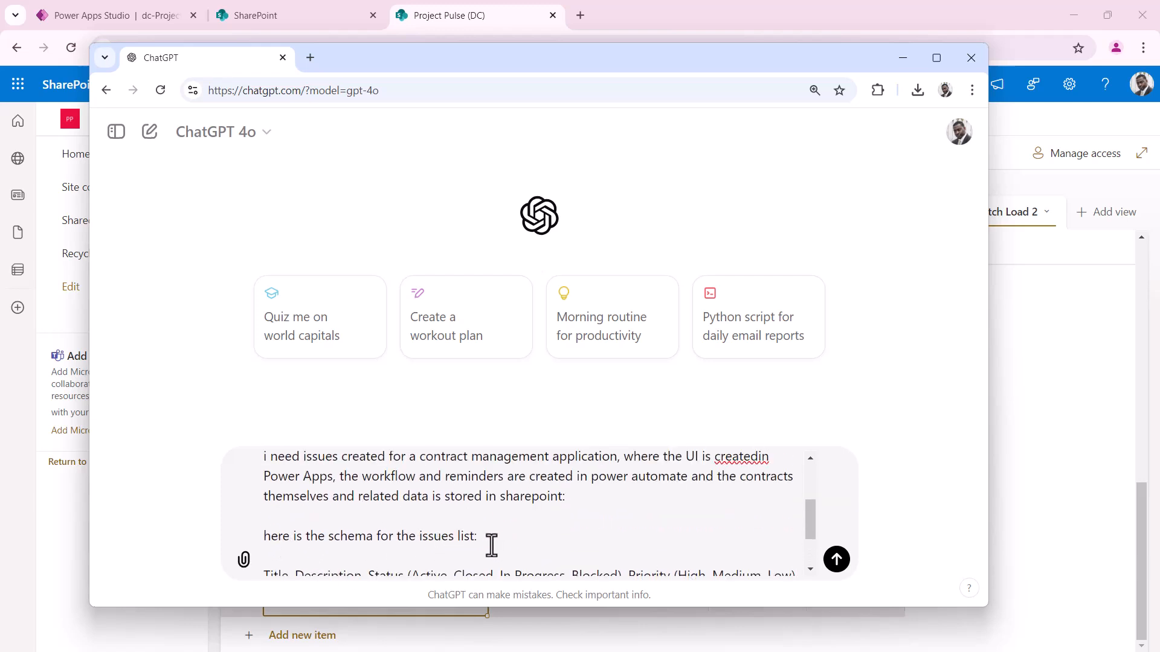
scroll(492, 544, down, 3)
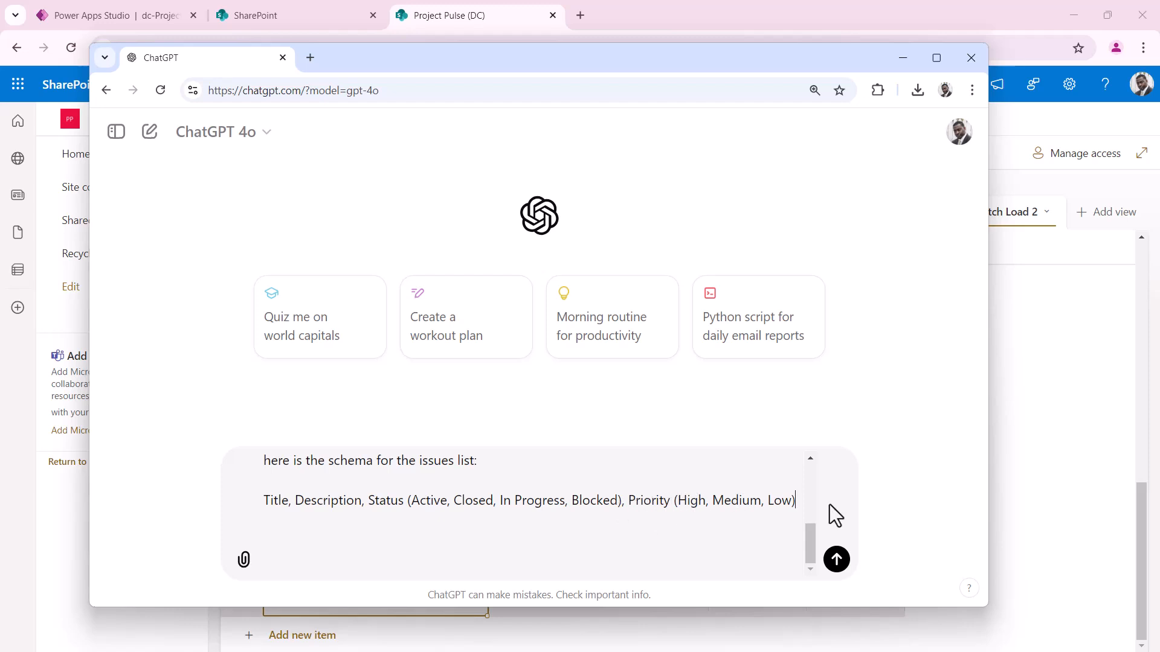
Send the 50-issue sample-data request and download the generated Excel file from the reply
click(838, 561)
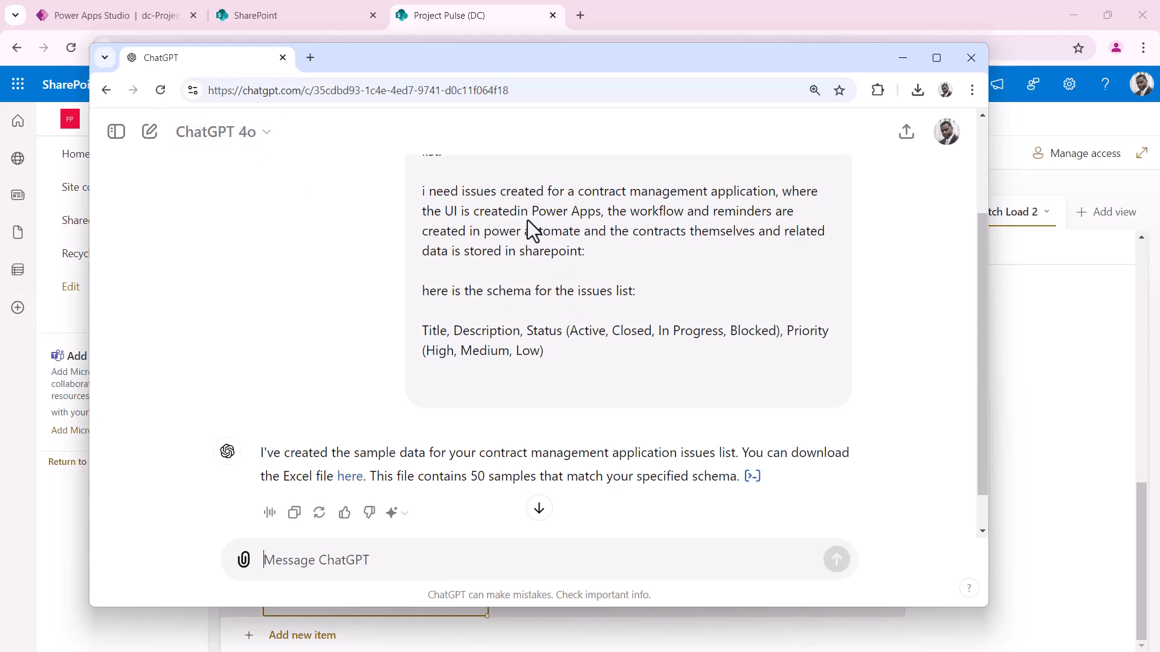
scroll(602, 307, up, 3)
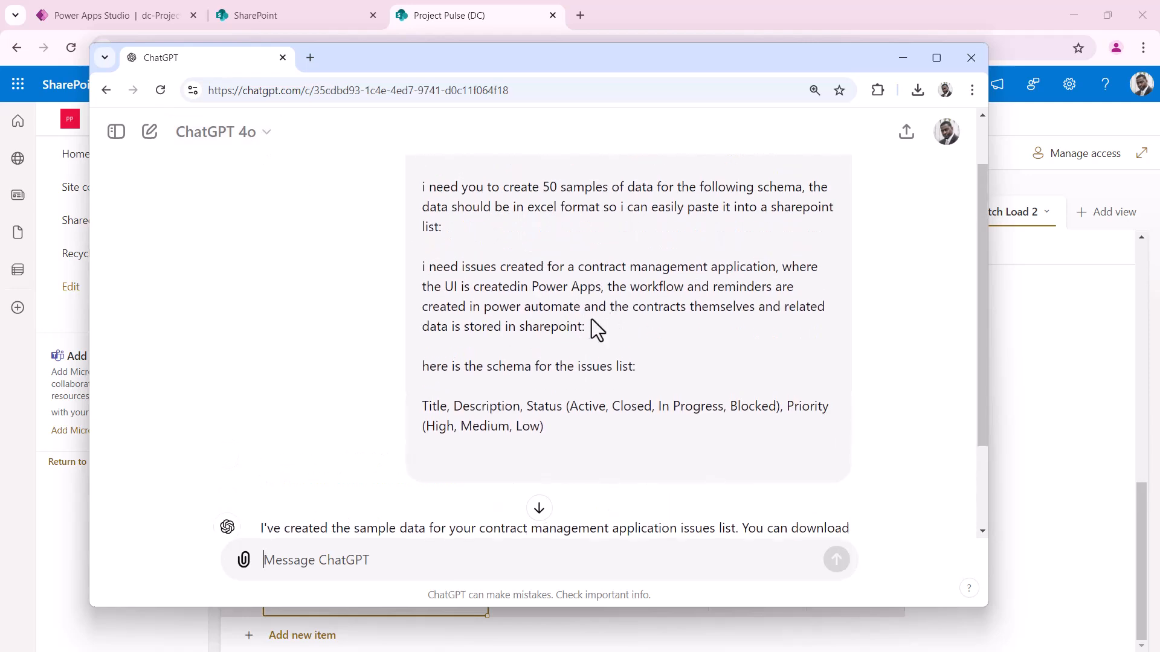
scroll(594, 318, down, 3)
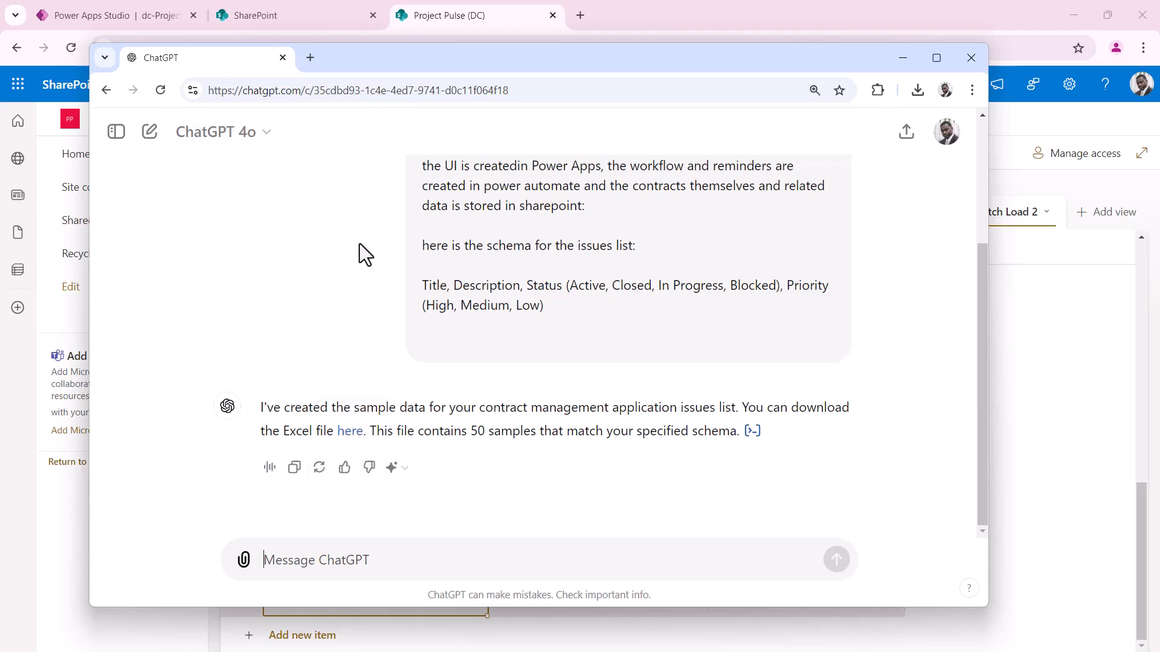
click(351, 434)
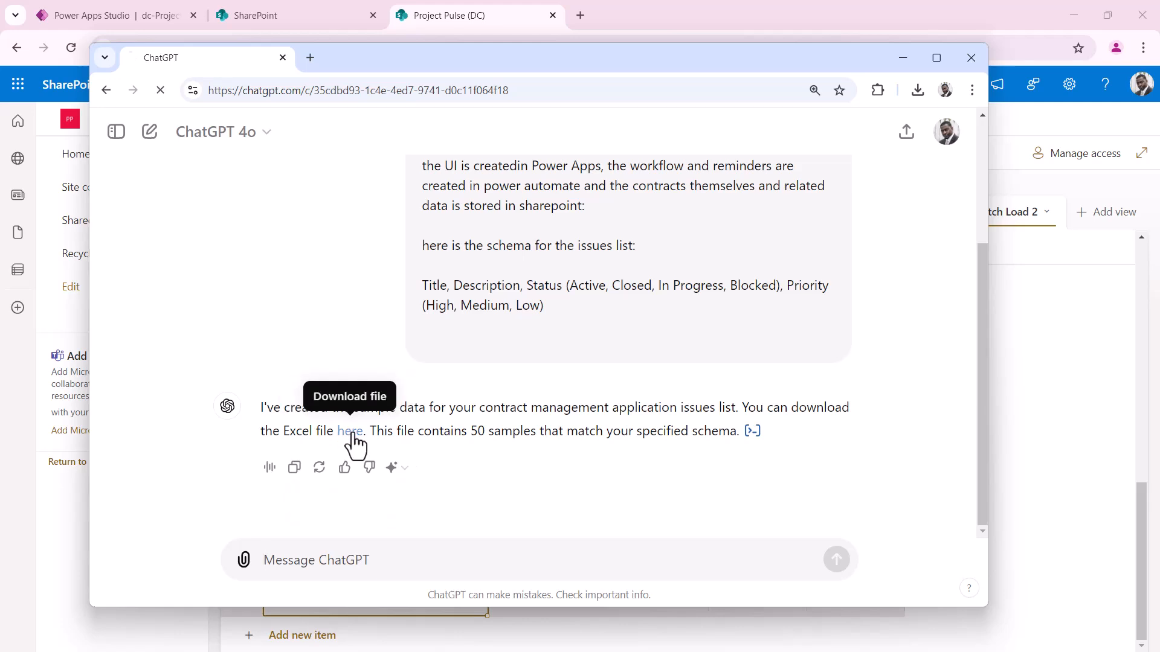
Save and open contract_management_issues.xlsx in Excel, widening the columns to read the rows
key(Return)
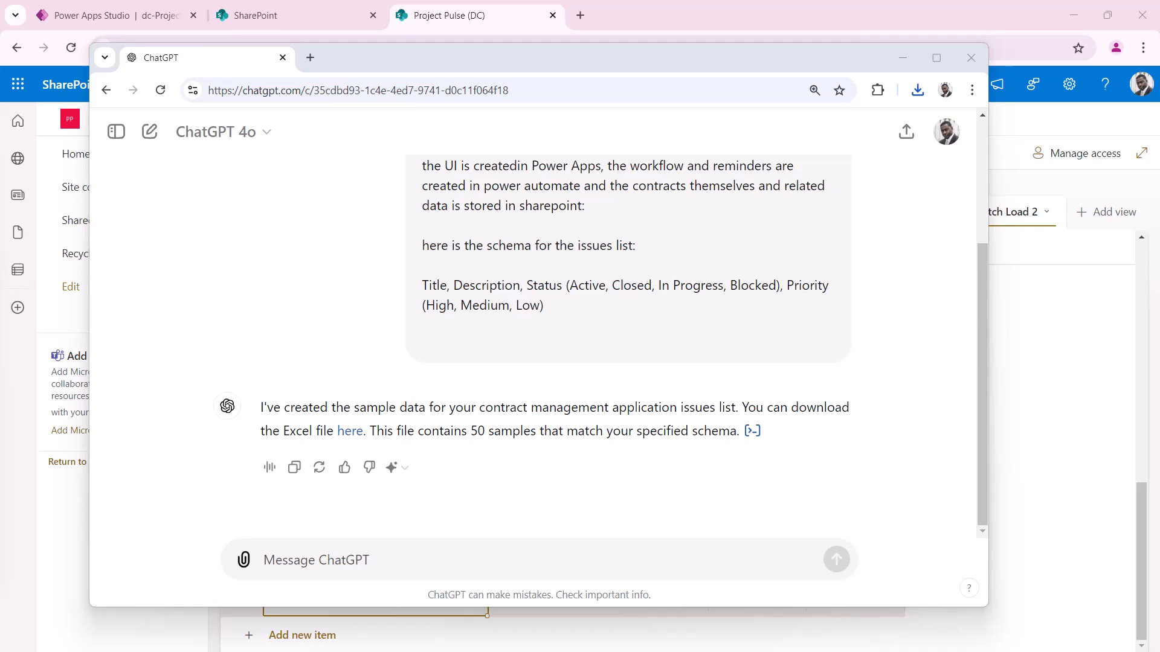
drag(199, 269, 130, 103)
drag(171, 211, 629, 223)
scroll(557, 324, down, 10)
scroll(557, 325, down, 7)
scroll(556, 325, up, 17)
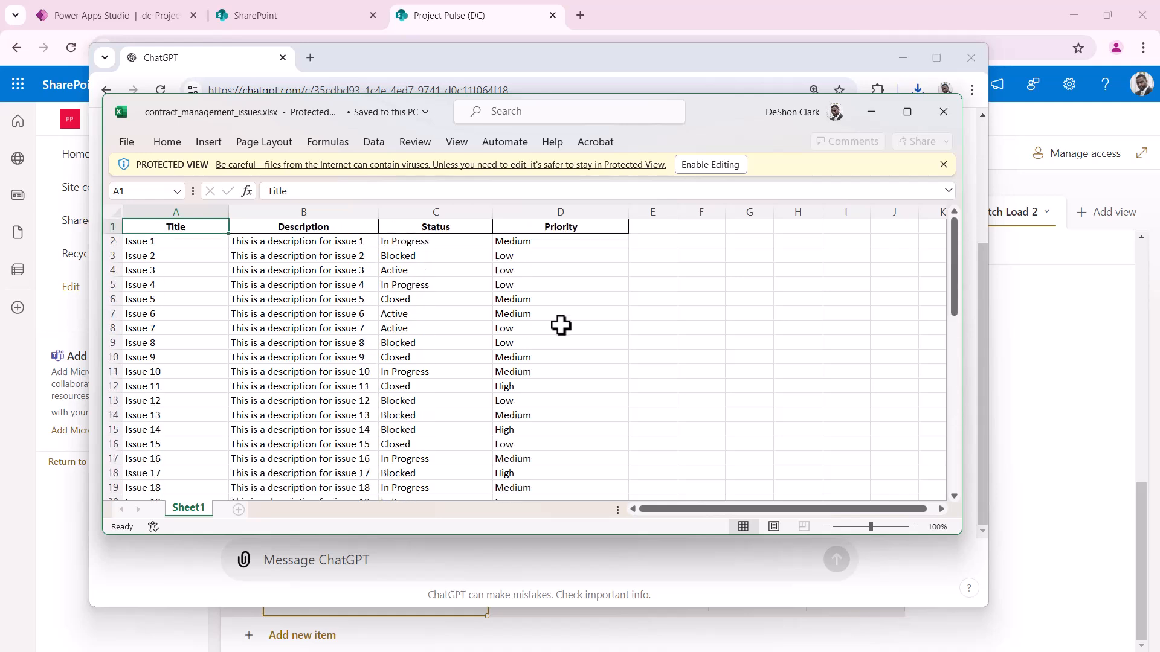
Draft a follow-up asking for realistic issue titles and descriptions instead of numbered Issue placeholders
click(371, 559)
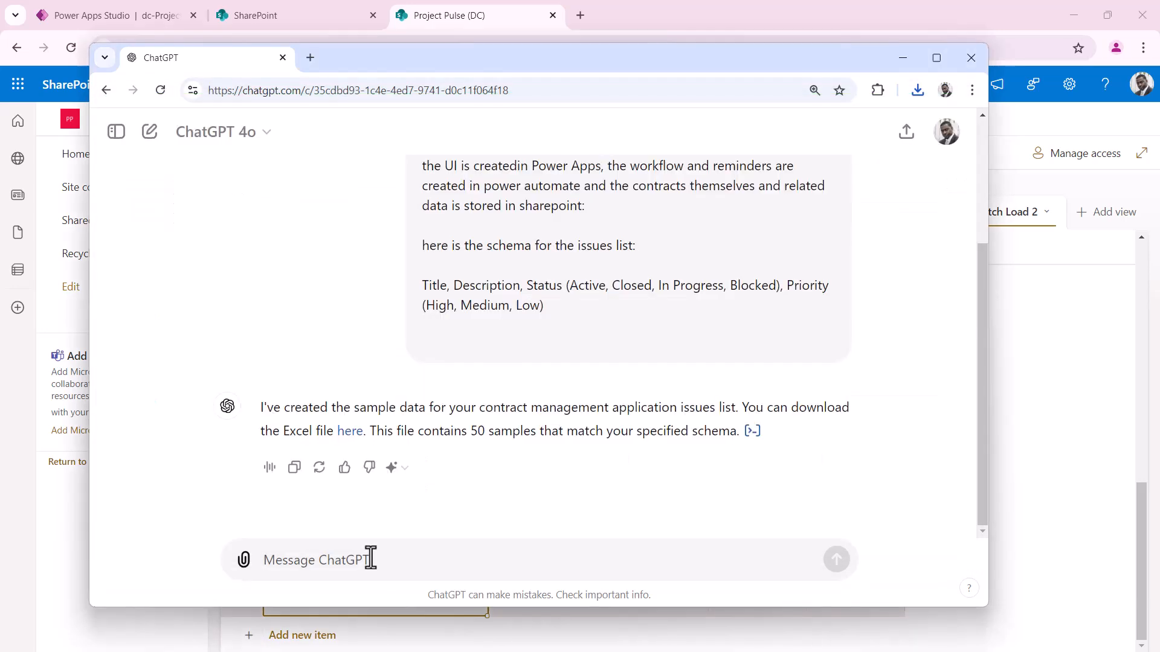
text(thanks for this....but i need actually issue titles and descriptions...i need sample issues to use with the fa)
text(ke data and not the generic issue 1,2,3, or description 1,2,3)
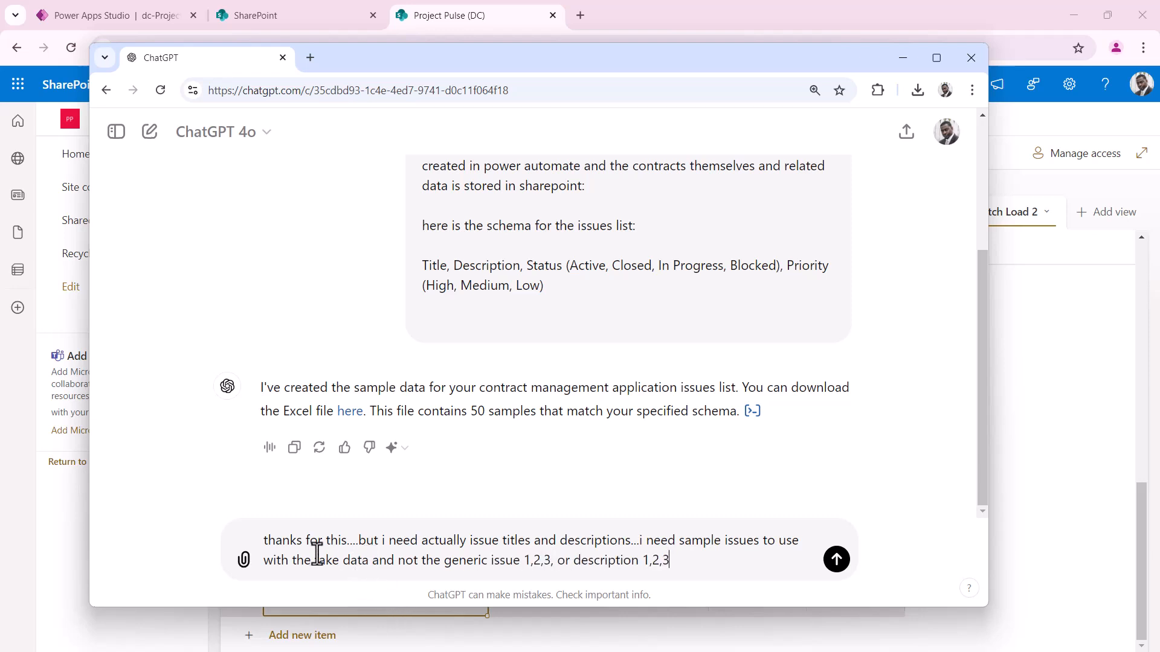
drag(306, 541, 268, 543)
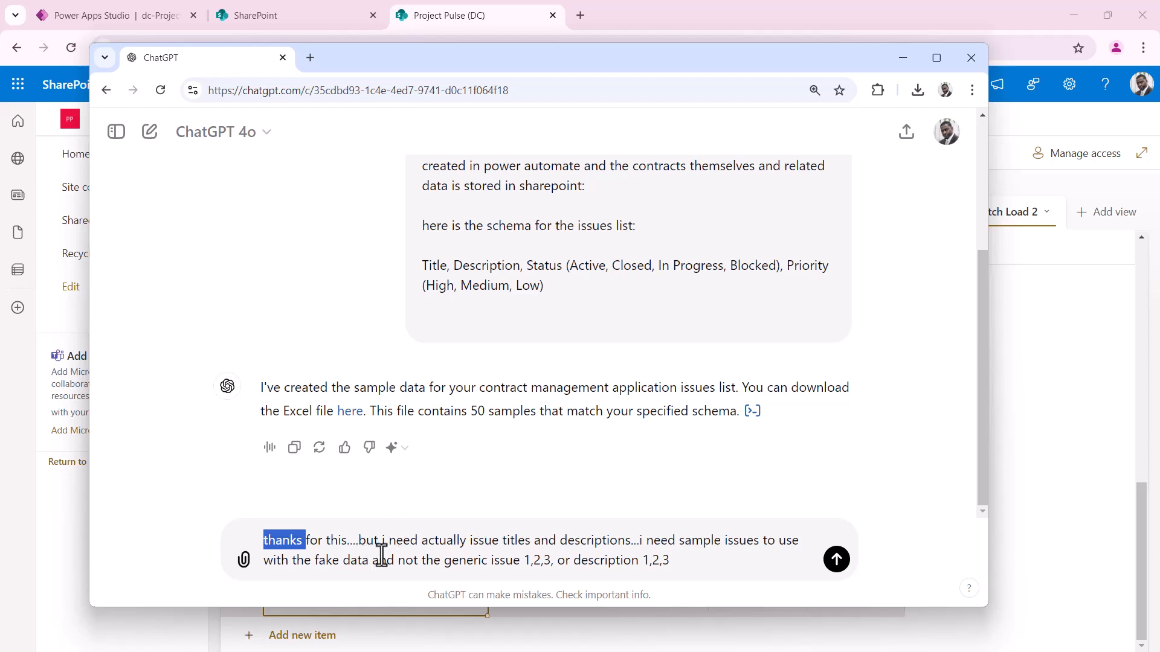
drag(370, 548, 783, 542)
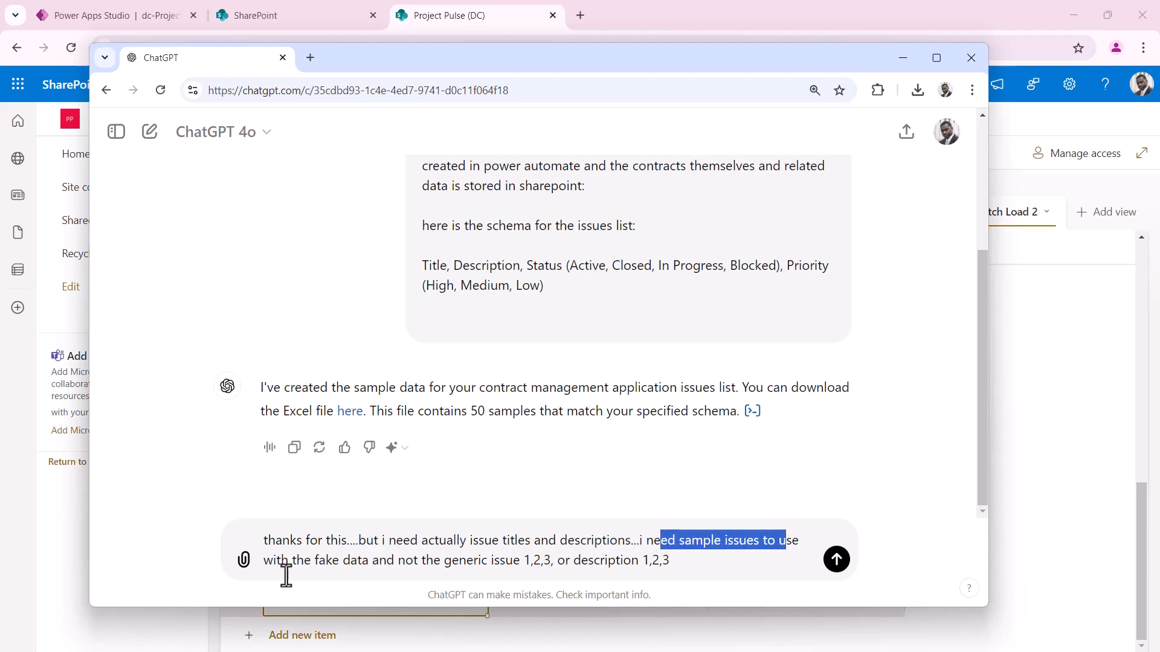
drag(443, 562, 649, 562)
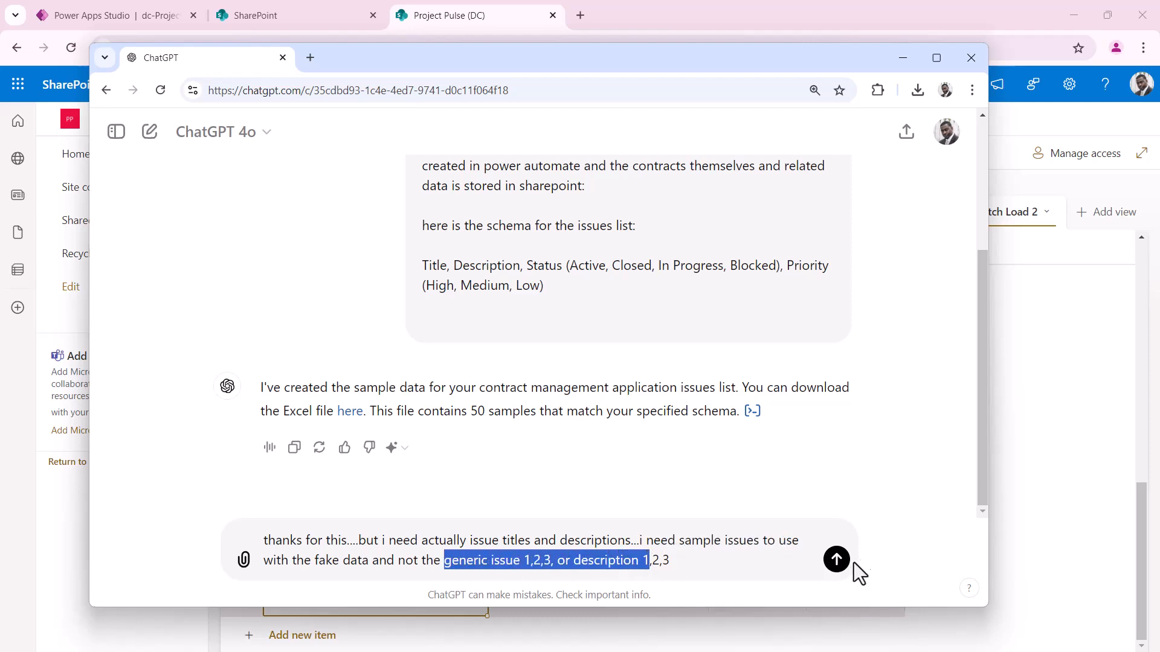
Send the follow-up and download contract_management_issues_realistic.xlsx from ChatGPT's reply
click(842, 566)
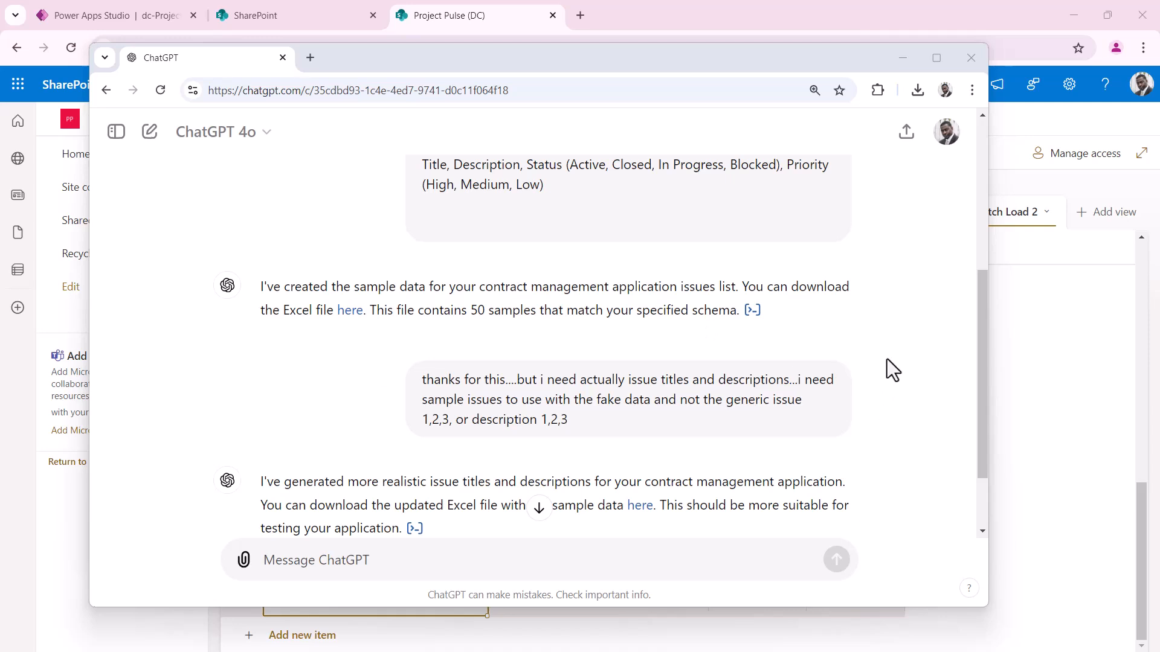
scroll(885, 358, down, 2)
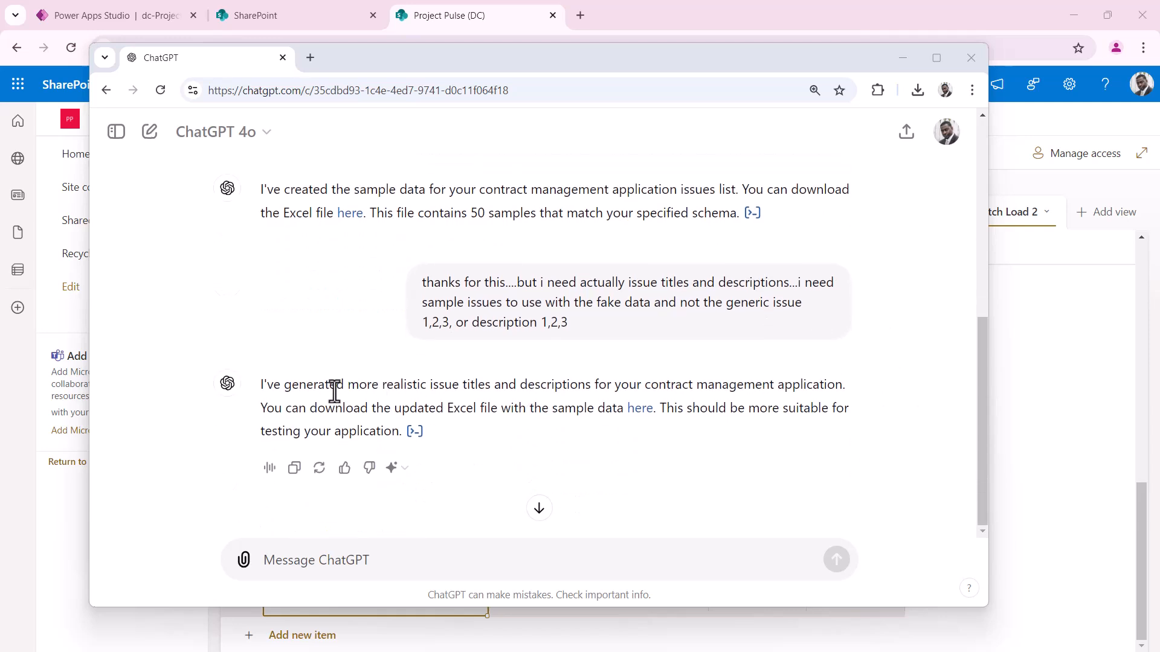
drag(382, 385, 667, 385)
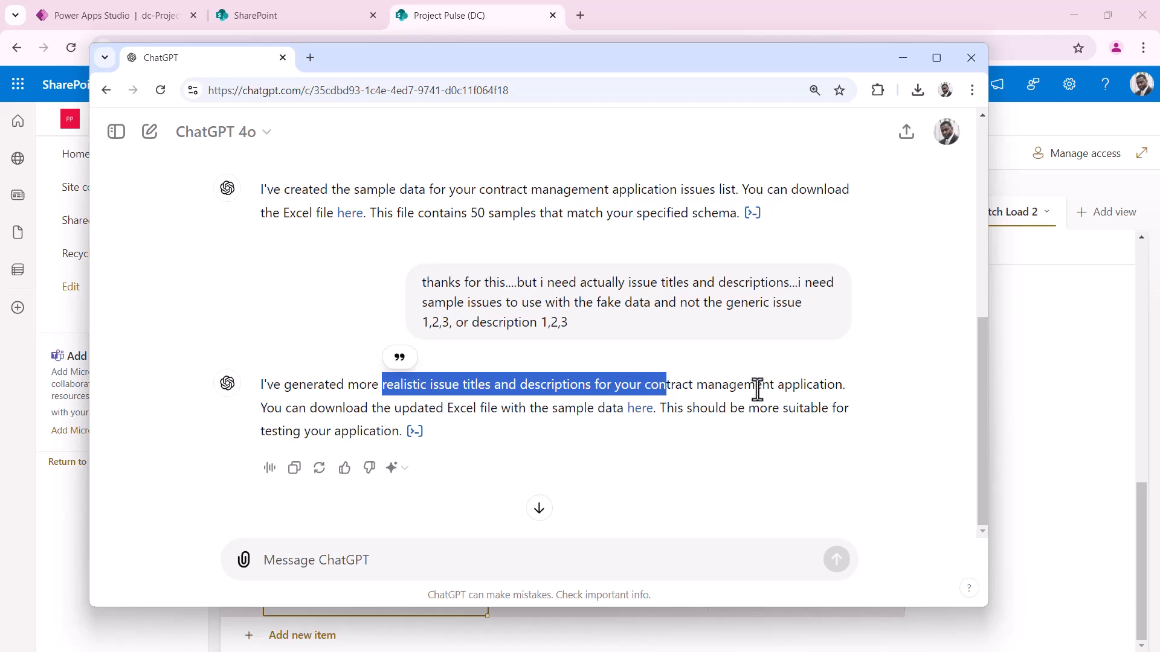
click(642, 409)
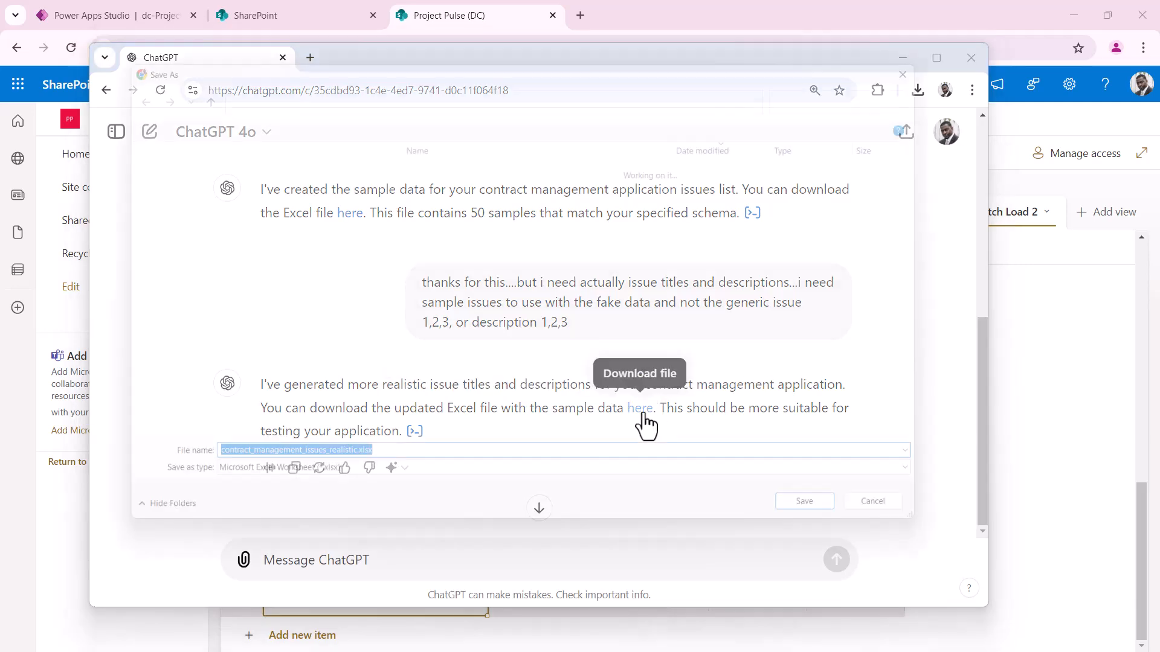
Open contract_management_issues_realistic.xlsx and widen its Title and Description columns
key(Return)
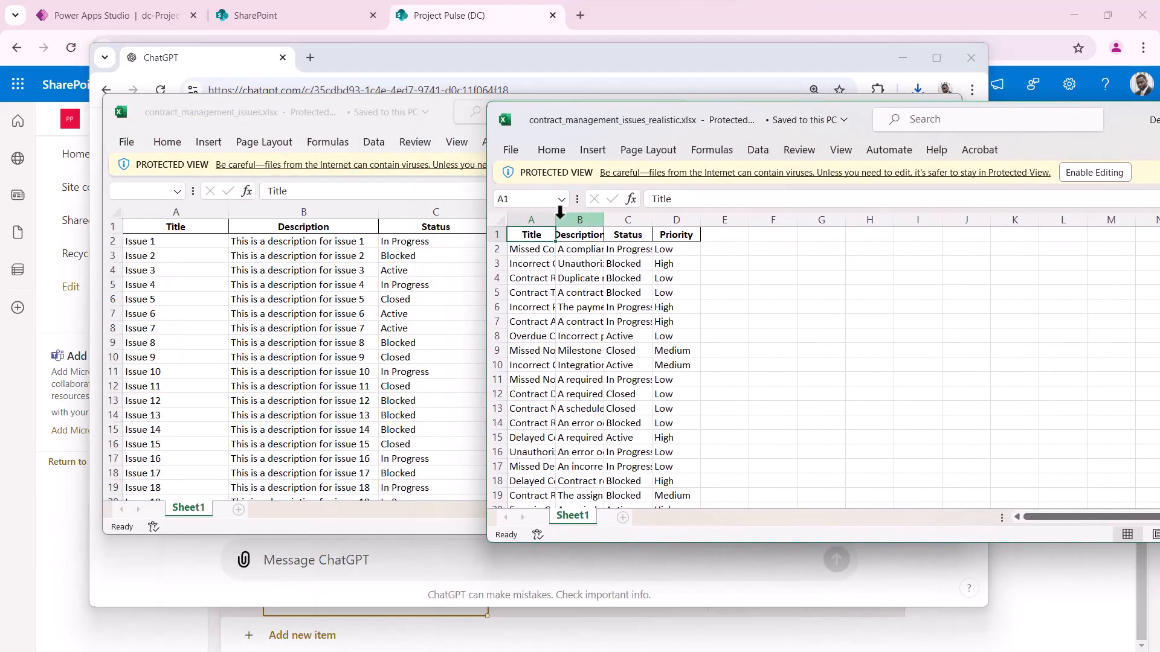
drag(557, 219, 1018, 222)
drag(846, 225, 880, 226)
scroll(553, 329, down, 15)
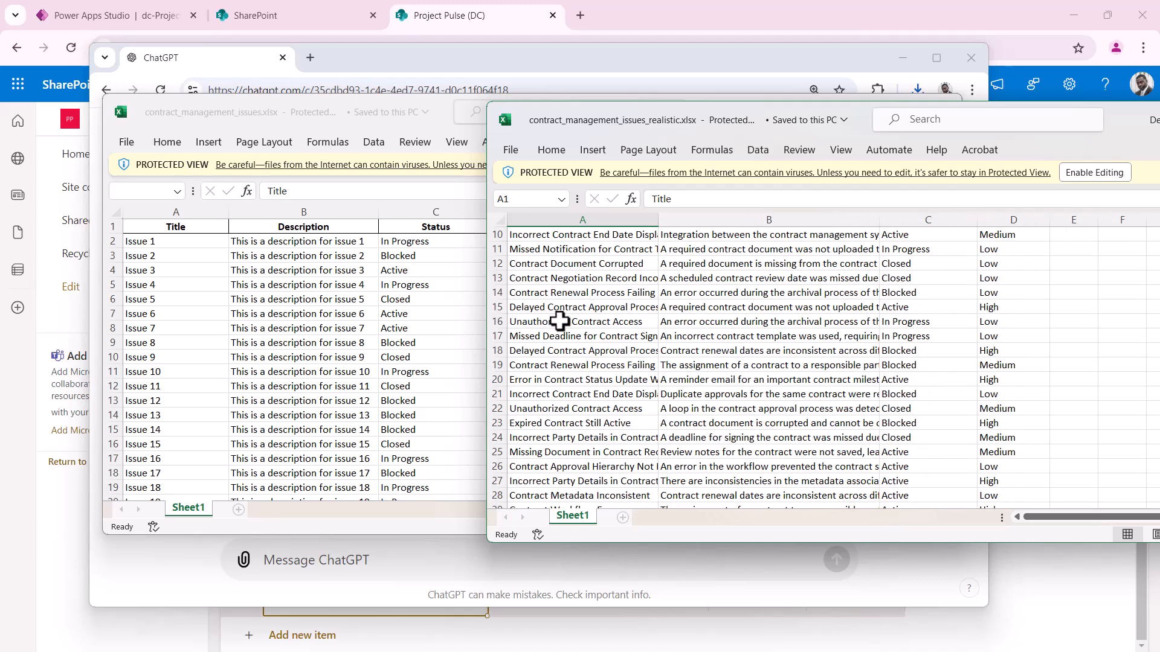
scroll(555, 327, up, 2)
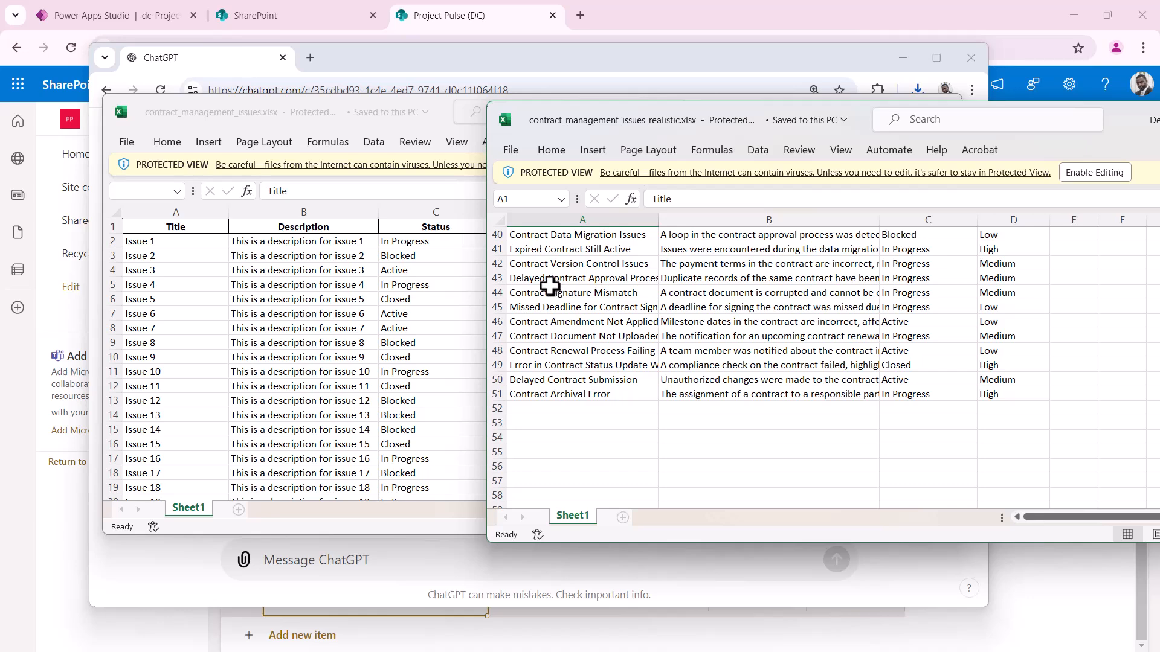
scroll(551, 285, up, 2)
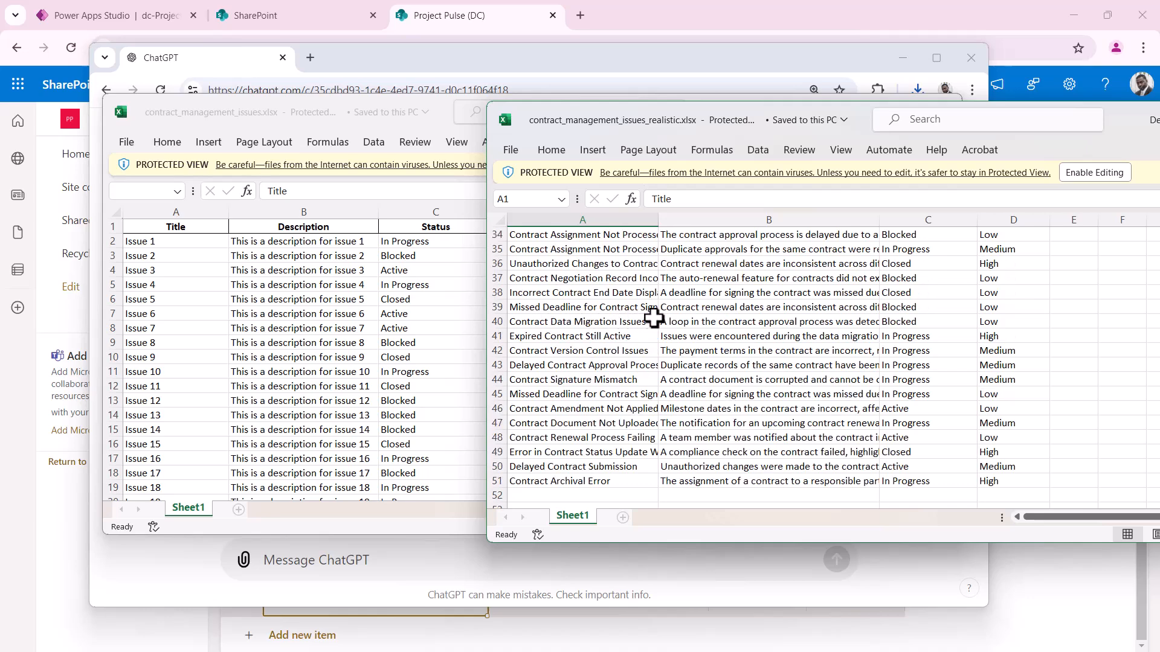
scroll(543, 307, up, 4)
scroll(572, 339, up, 7)
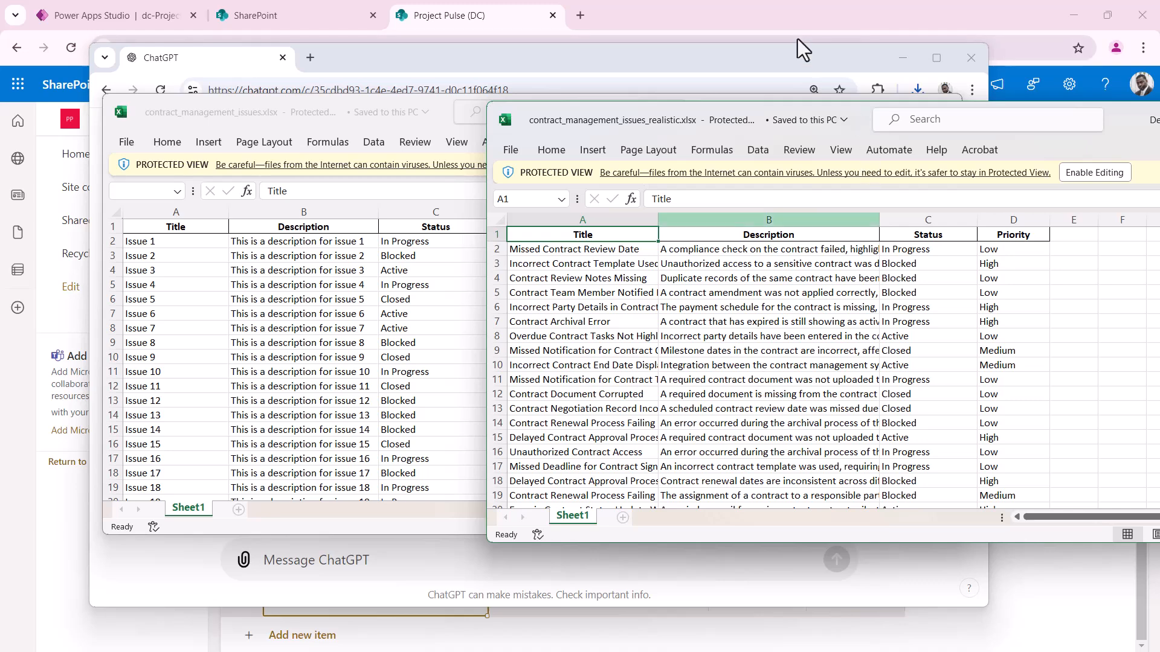
Move the Excel window up and left, make it taller, and review the issues down to D51
drag(1119, 110, 1010, 107)
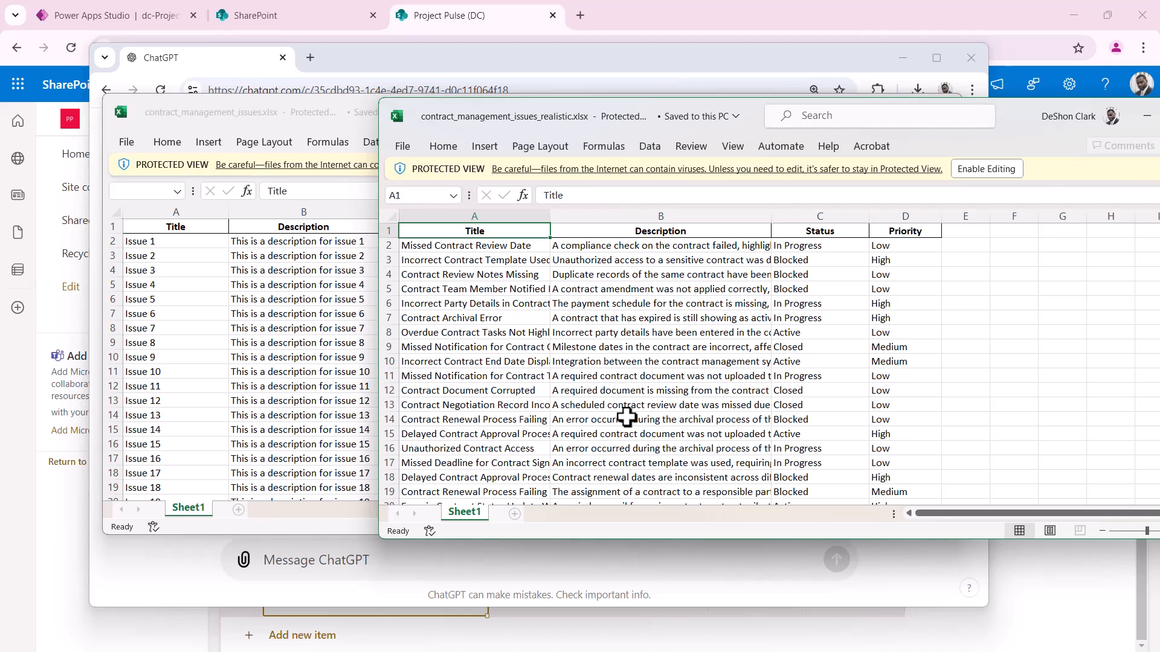
drag(1021, 106, 887, 52)
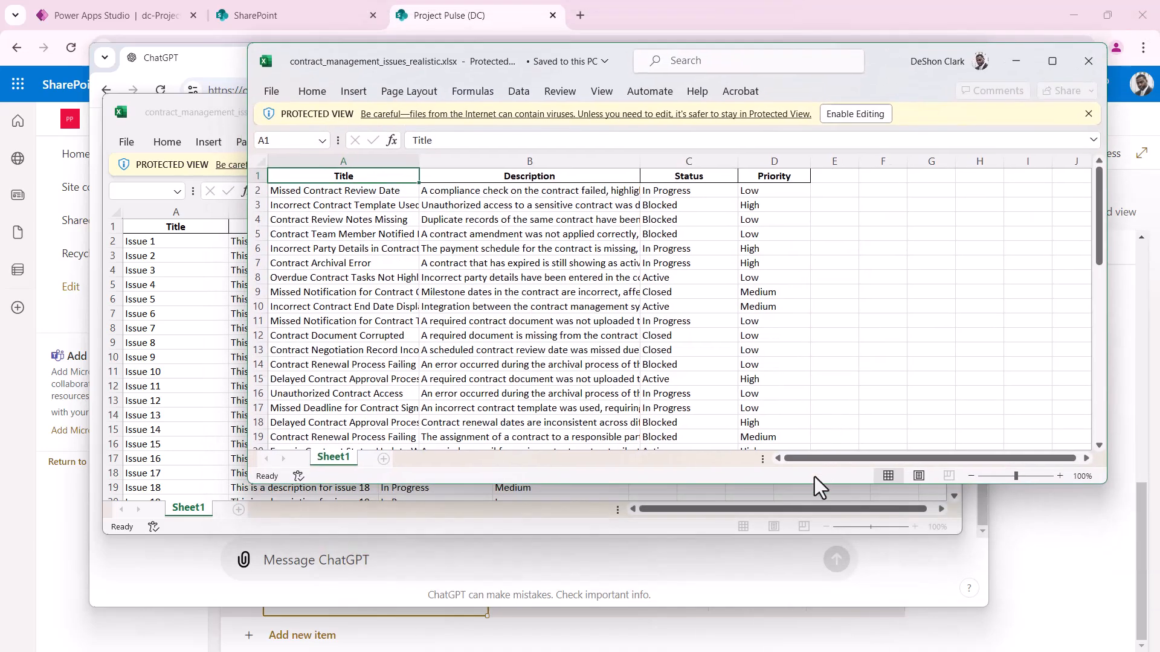
drag(813, 483, 808, 625)
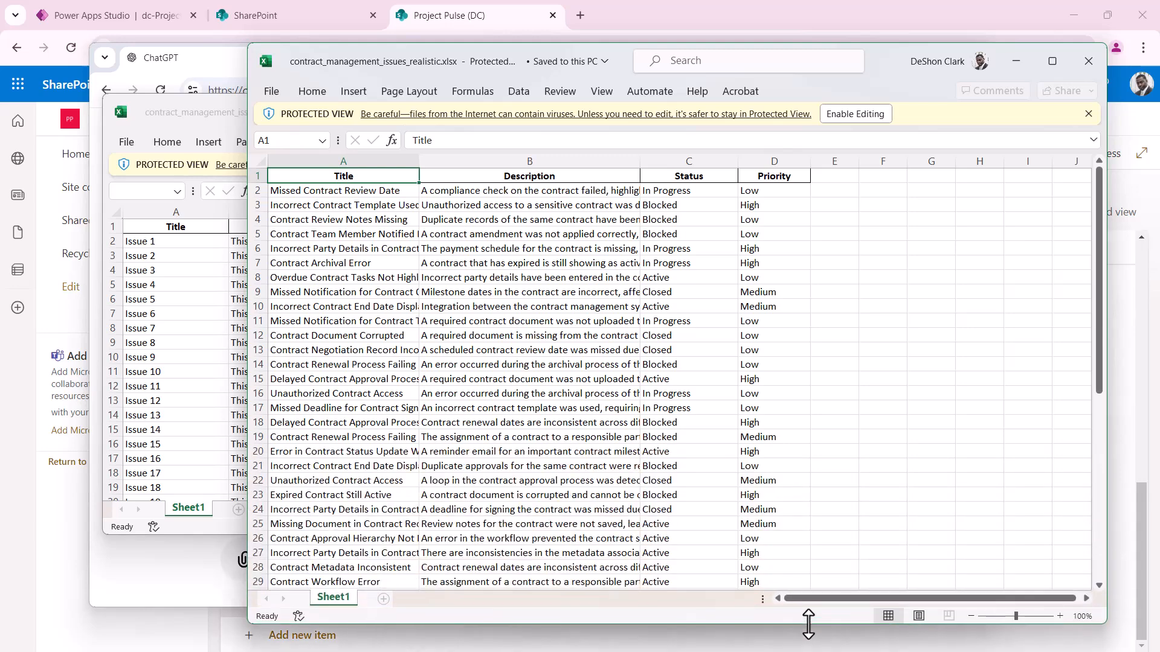
scroll(781, 407, down, 13)
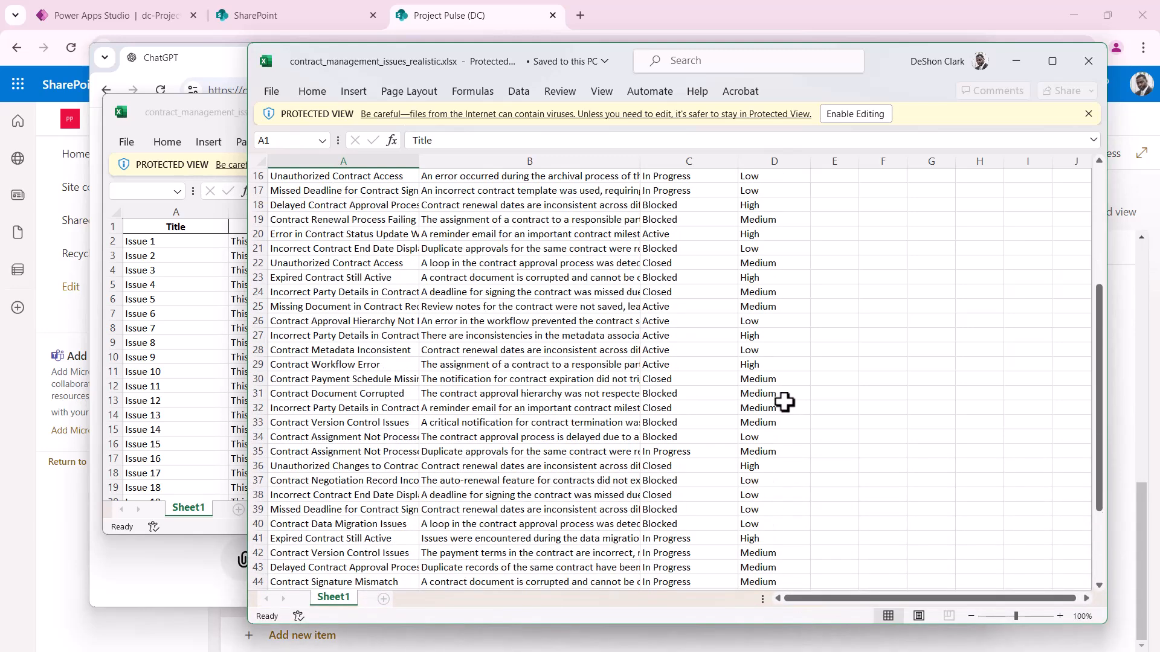
scroll(782, 407, up, 2)
click(775, 423)
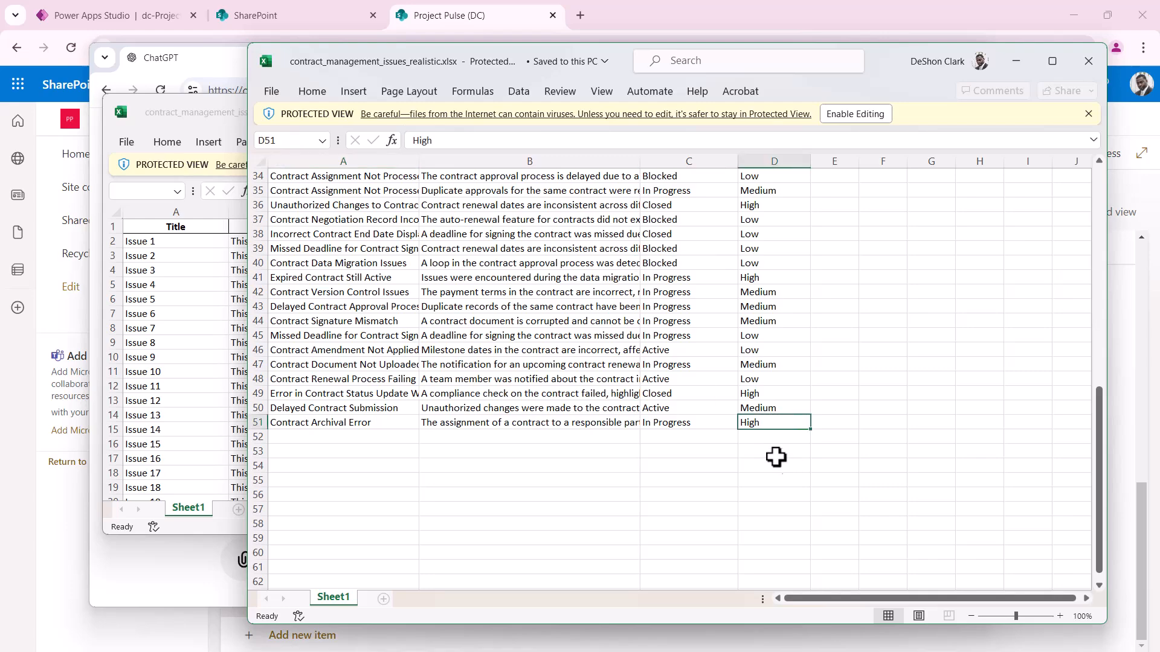
scroll(767, 444, up, 11)
scroll(767, 441, down, 10)
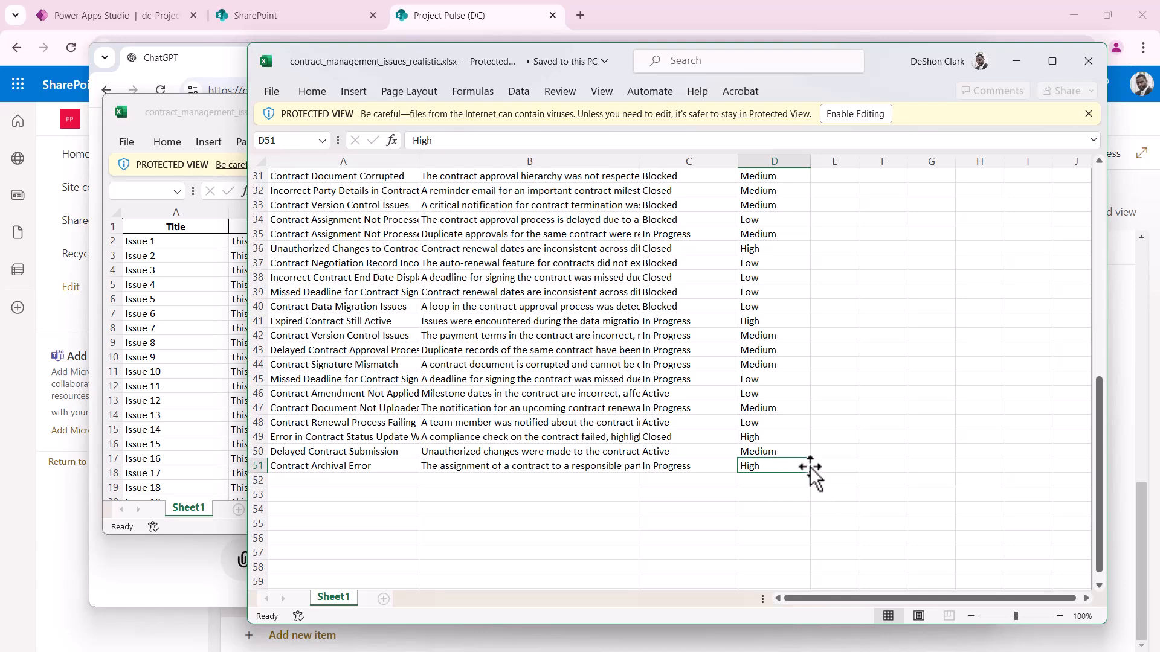
scroll(796, 467, up, 10)
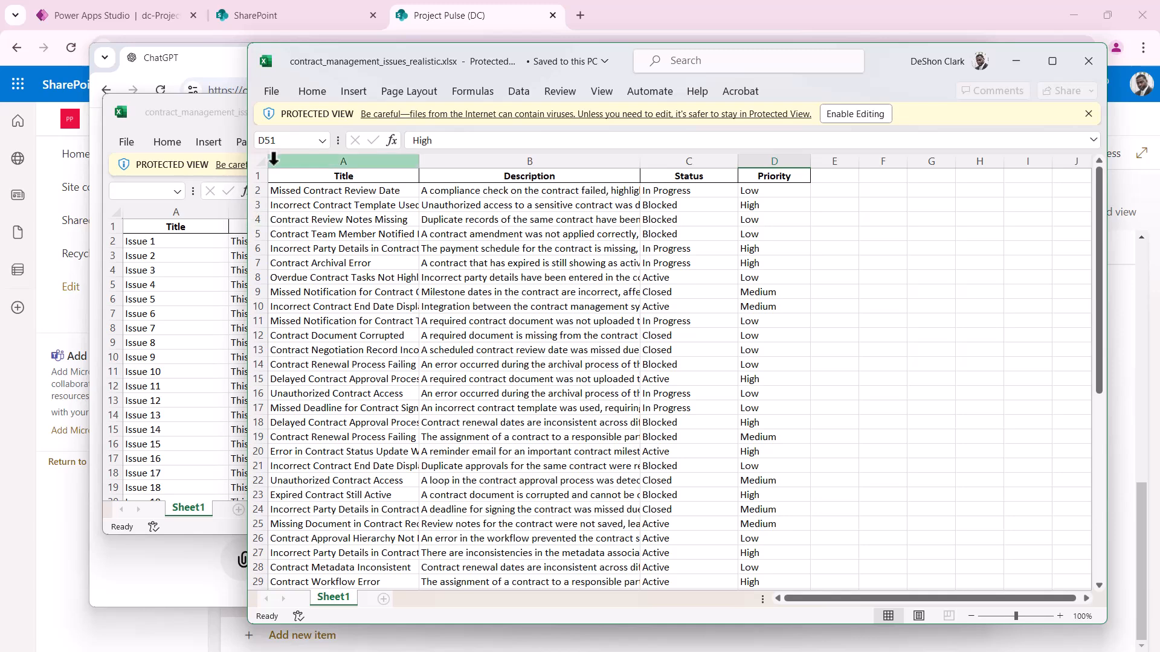
Enable editing, widen columns A–D to show full text, and copy the issue rows A2:D51
key(ctrl+a)
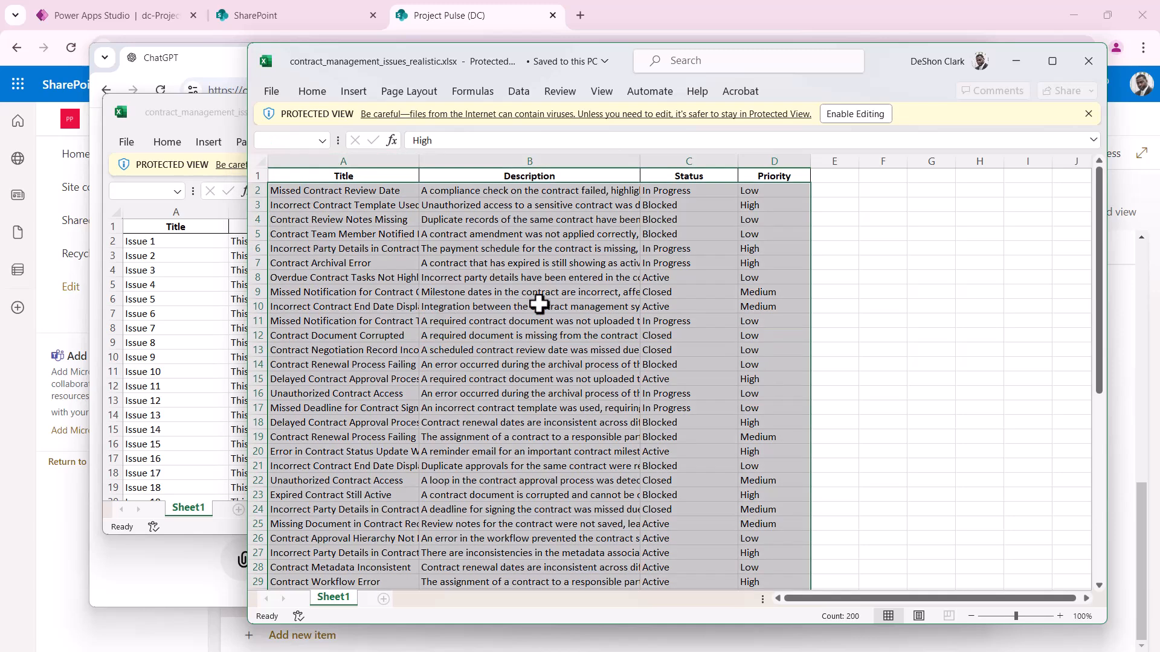
click(853, 114)
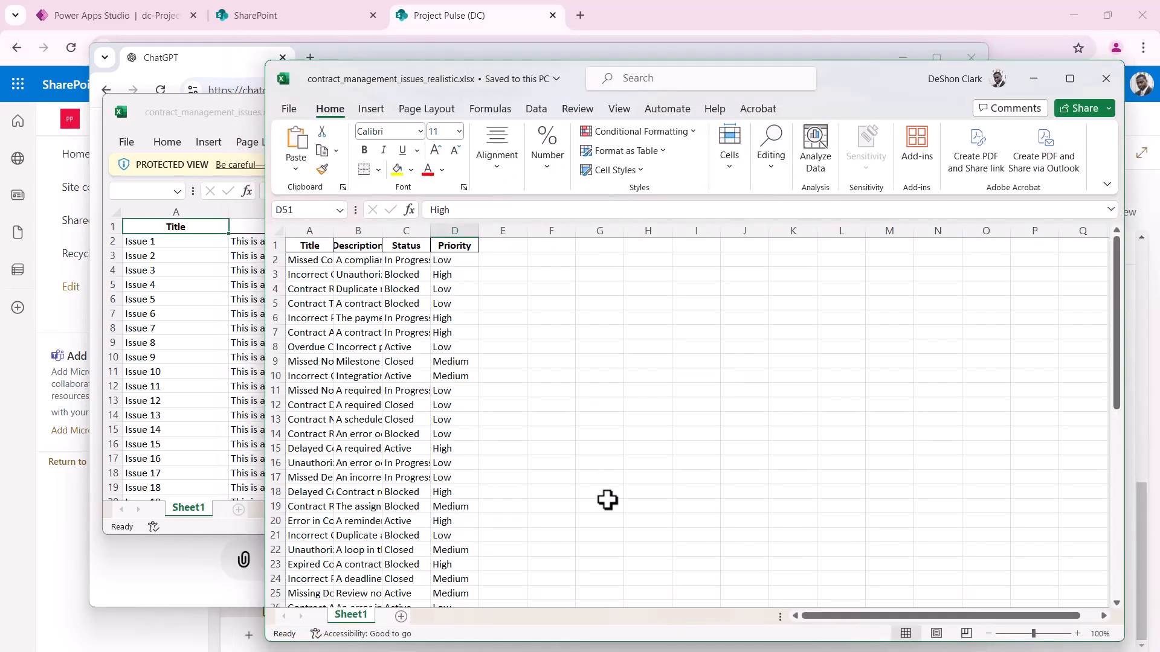
drag(334, 230, 628, 229)
drag(676, 230, 767, 230)
shift+click(388, 261)
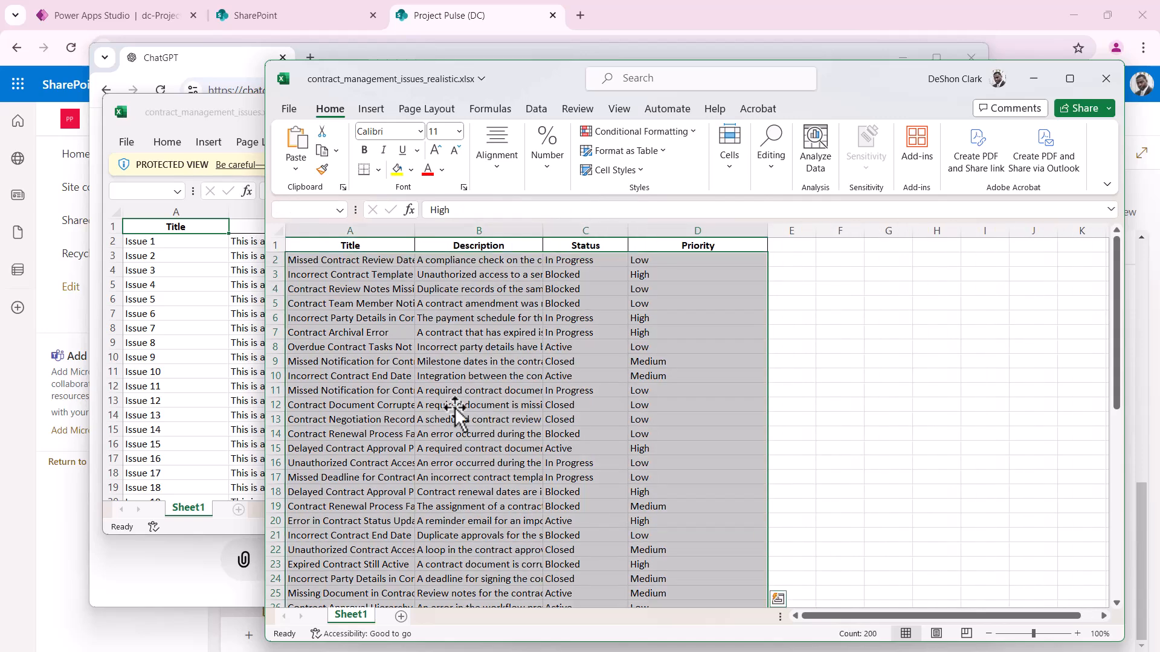
key(ctrl+c)
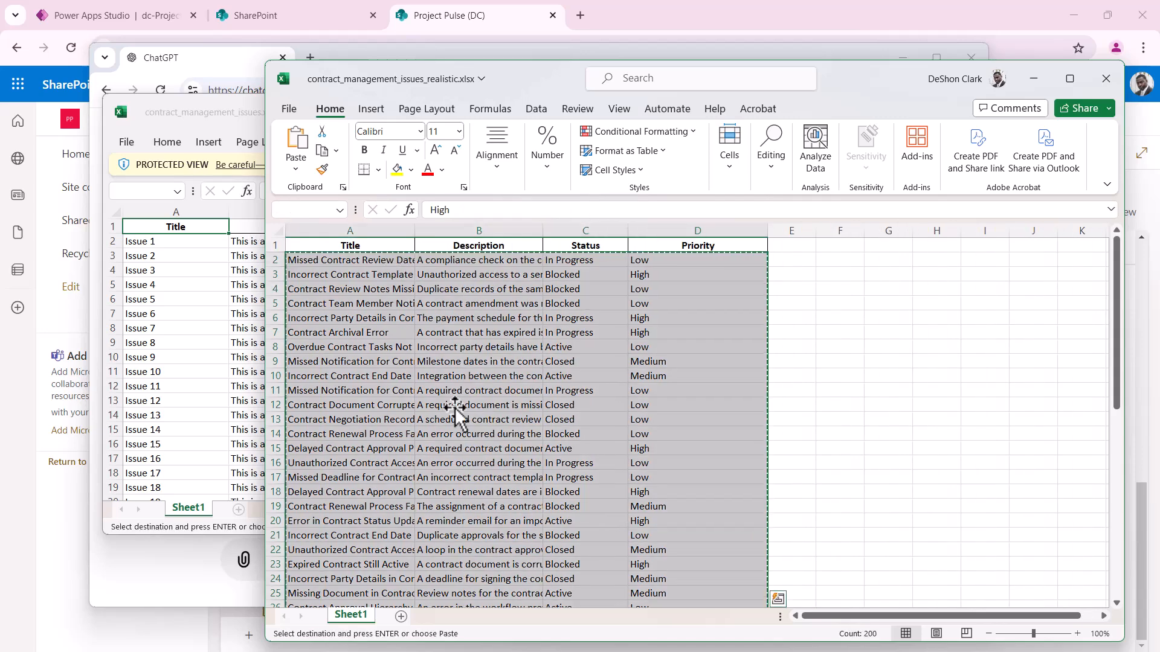
Add new rows at the bottom of the SharePoint Issues grid and delete an extra empty row
click(489, 20)
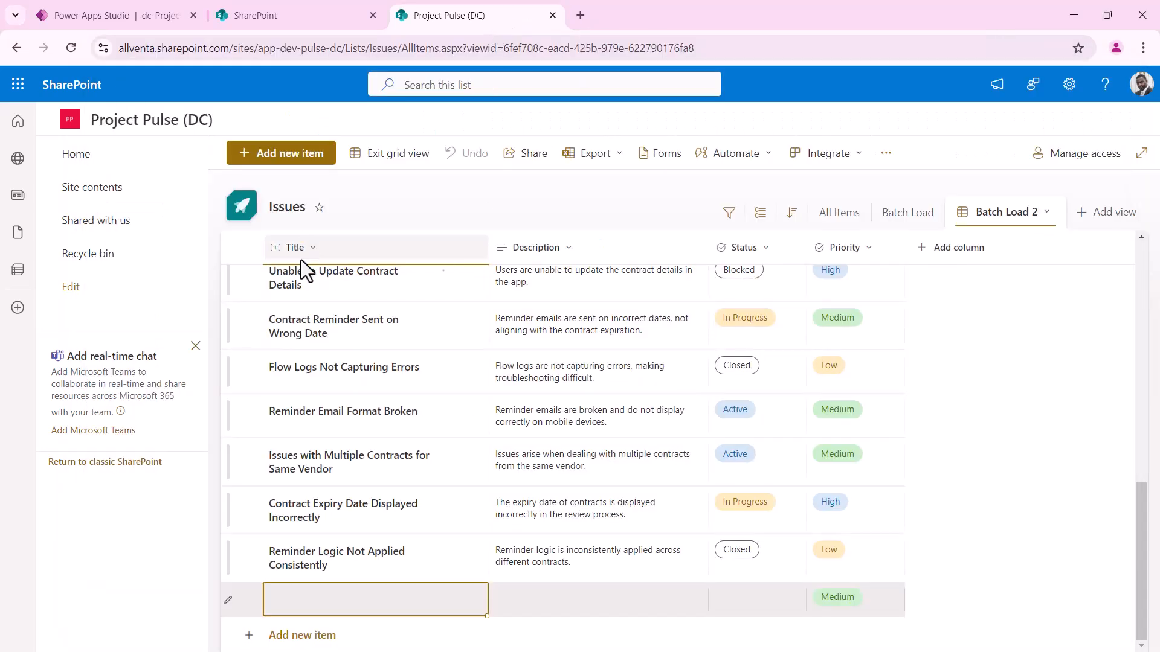
click(253, 571)
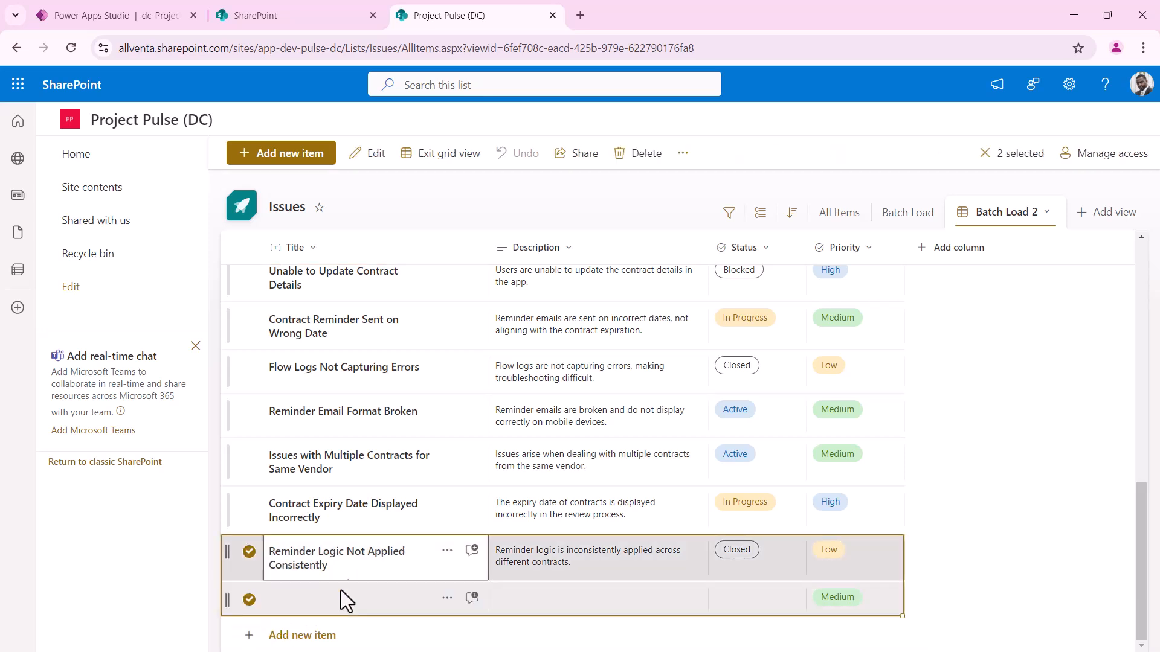
click(360, 608)
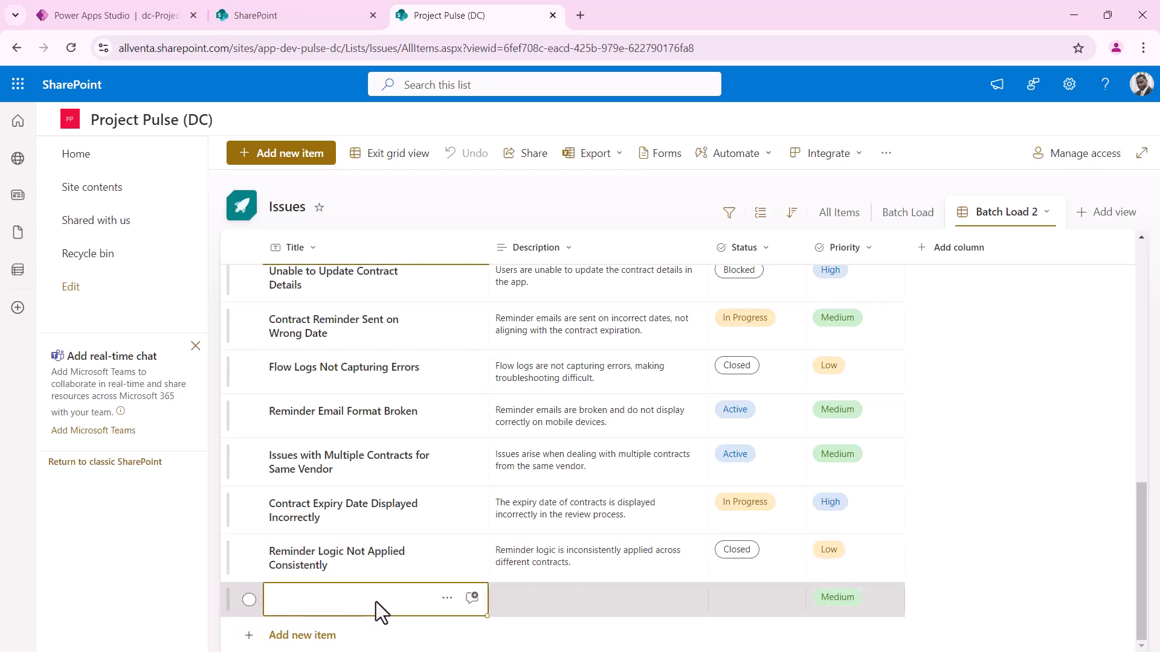
click(361, 608)
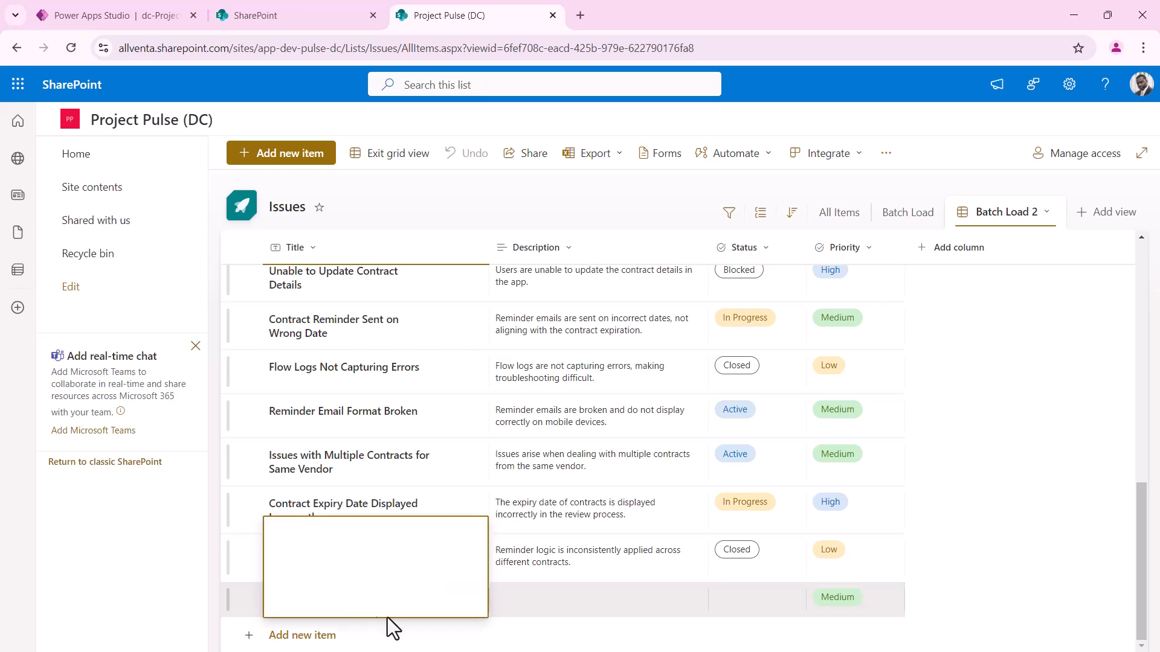
click(544, 631)
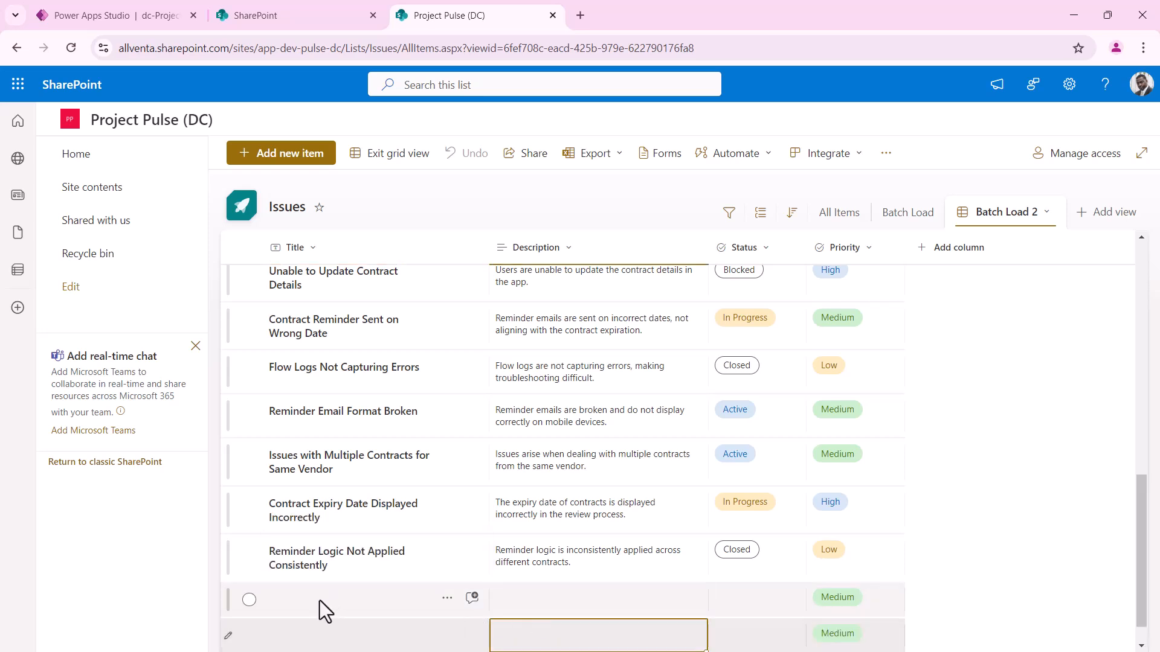
click(318, 602)
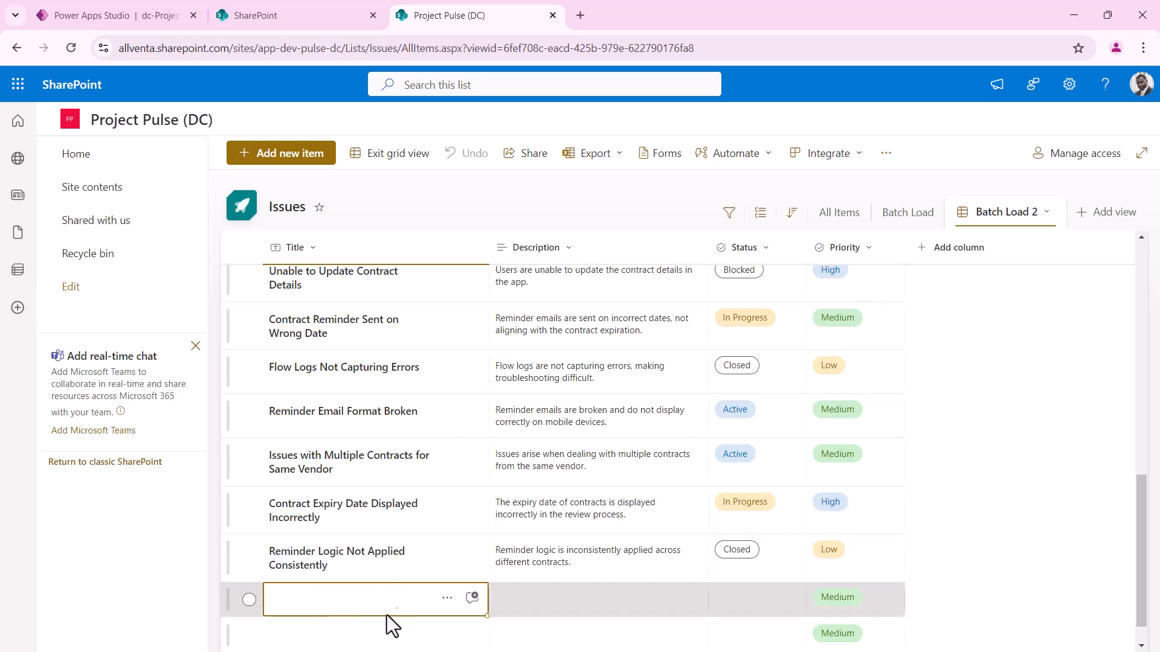
click(271, 640)
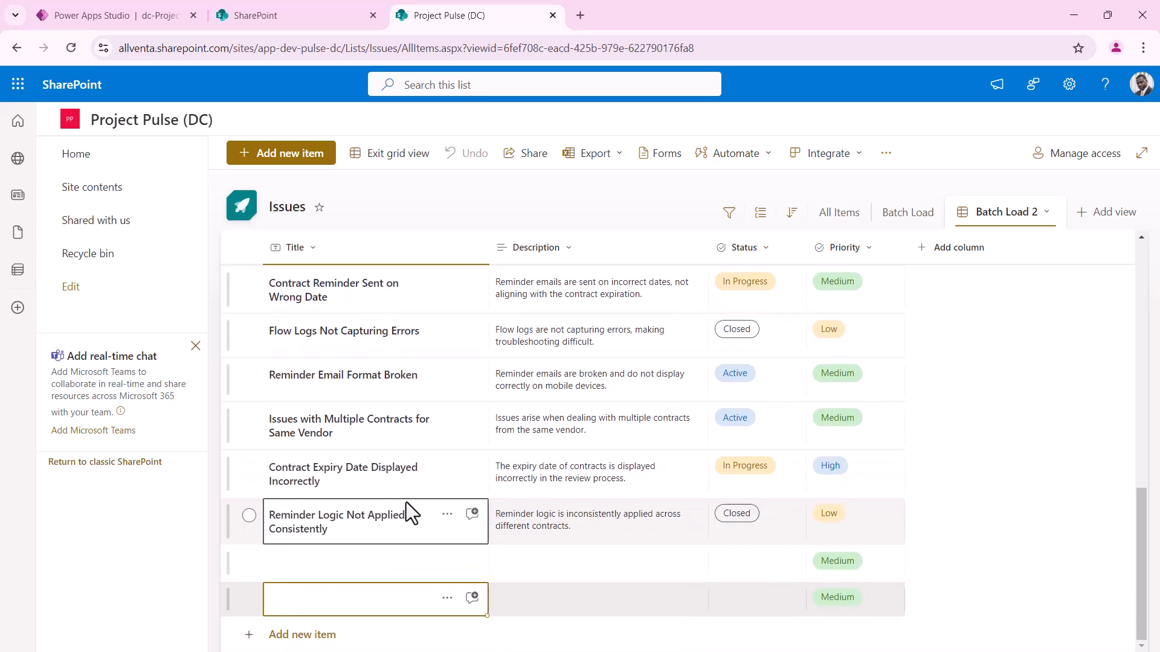
click(249, 599)
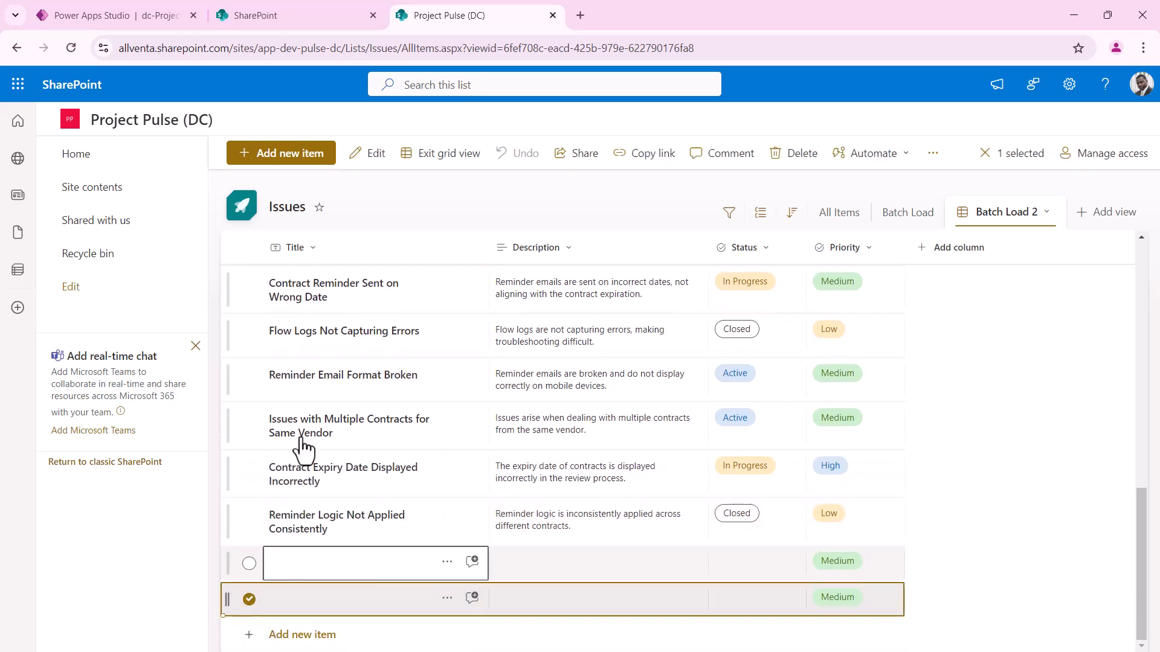
click(787, 157)
click(574, 404)
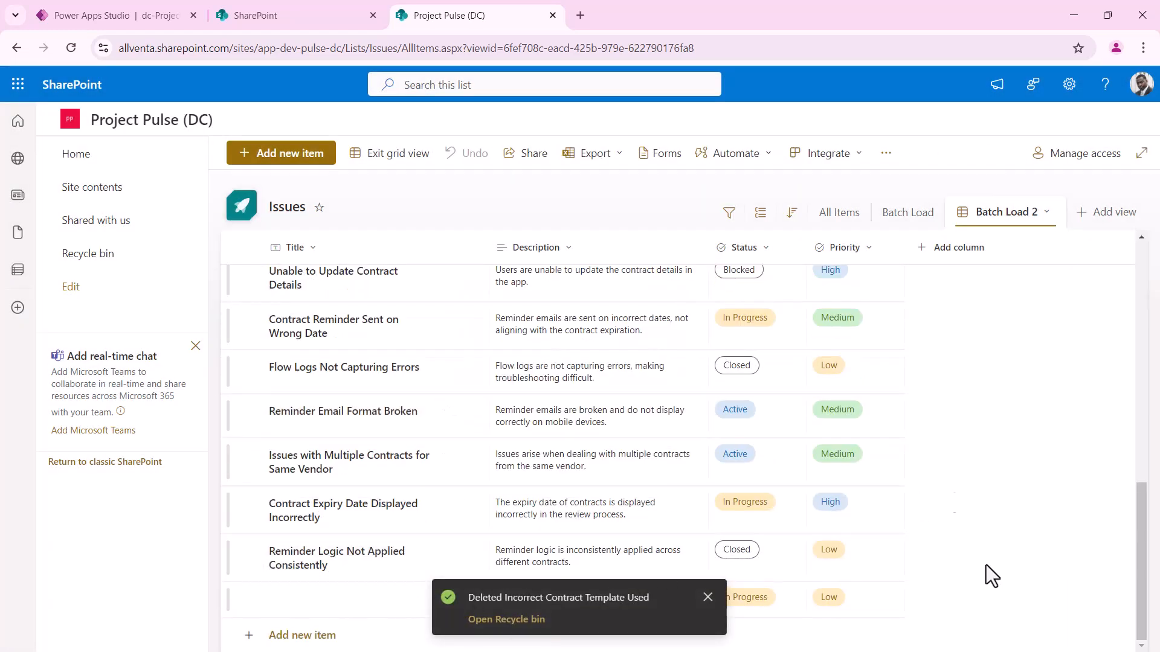
click(707, 597)
Paste the copied contract issues into the empty row's Title cell
click(374, 598)
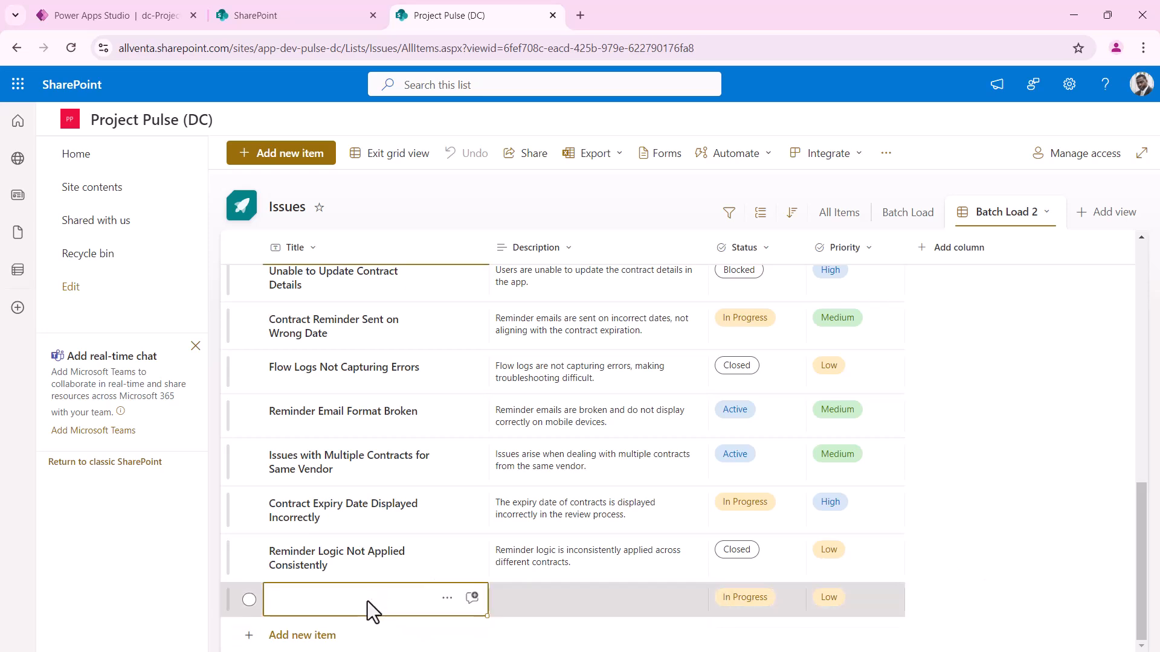
key(ctrl+v)
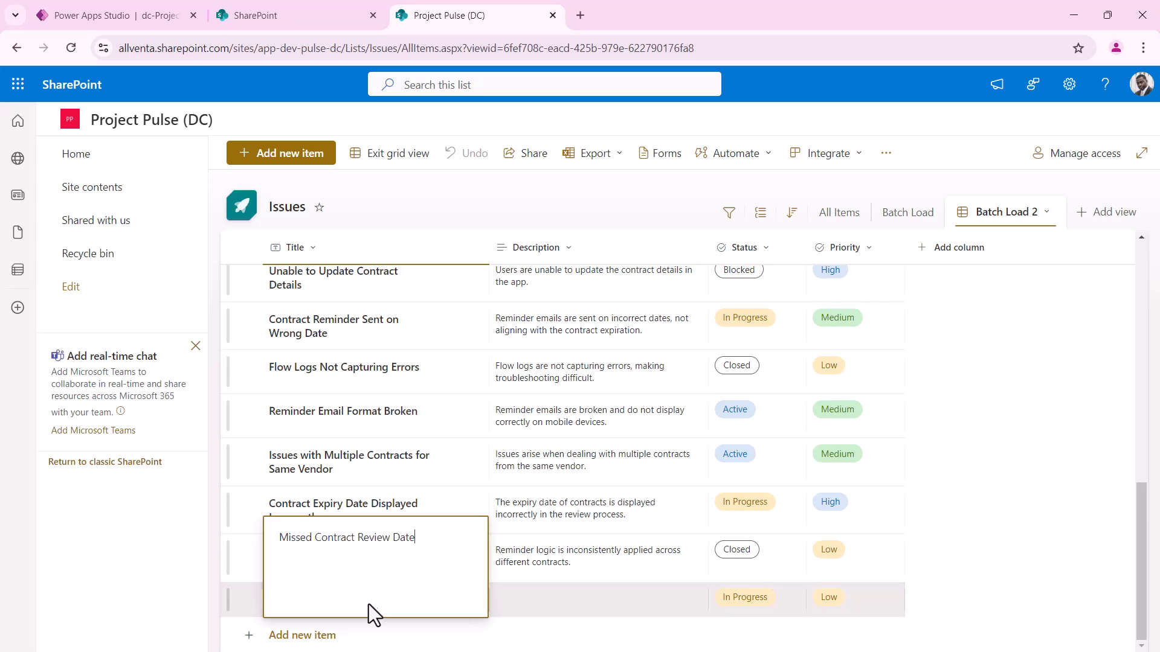
click(259, 607)
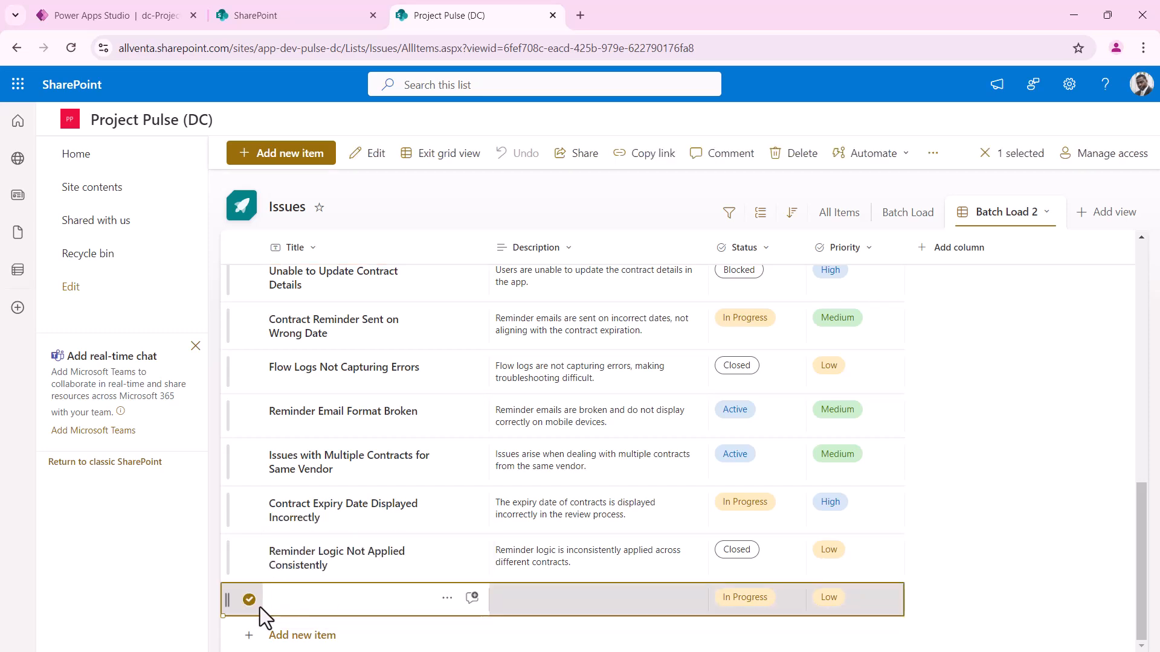
click(300, 609)
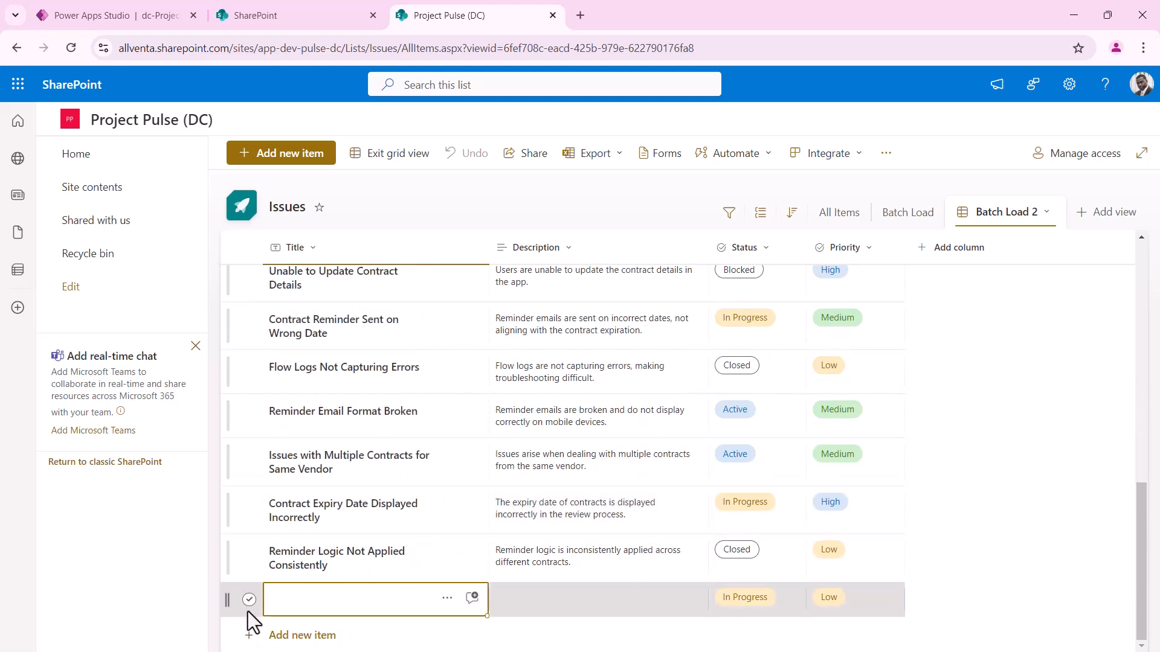
click(250, 609)
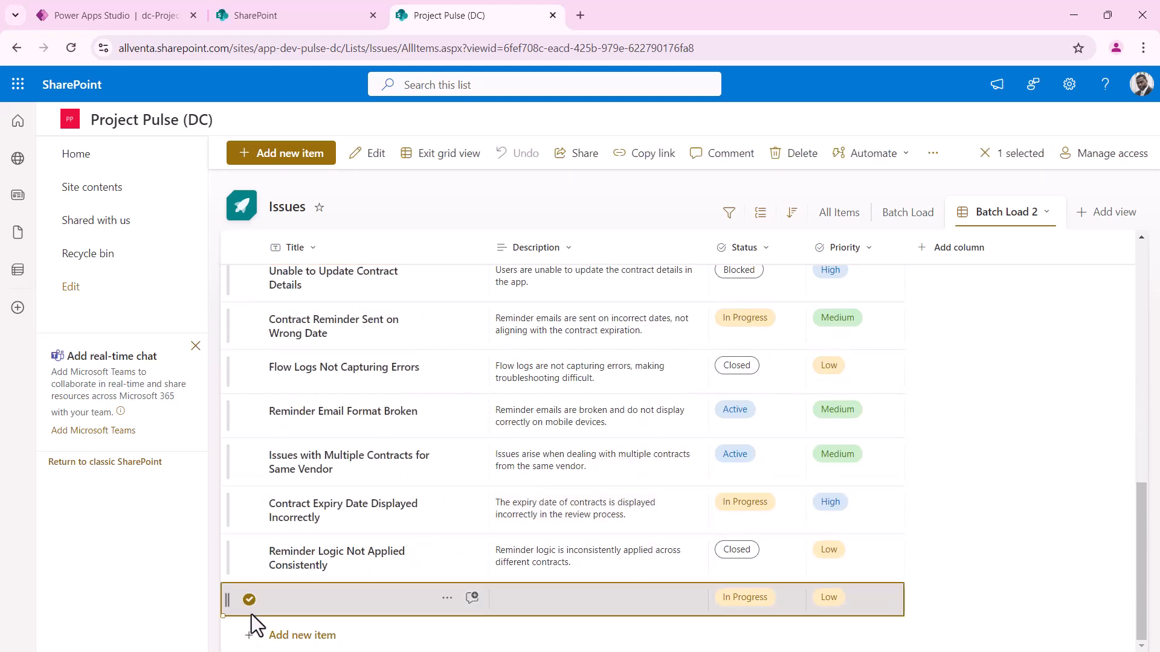
Add another new item row and scroll through the pasted issues in the grid
click(273, 635)
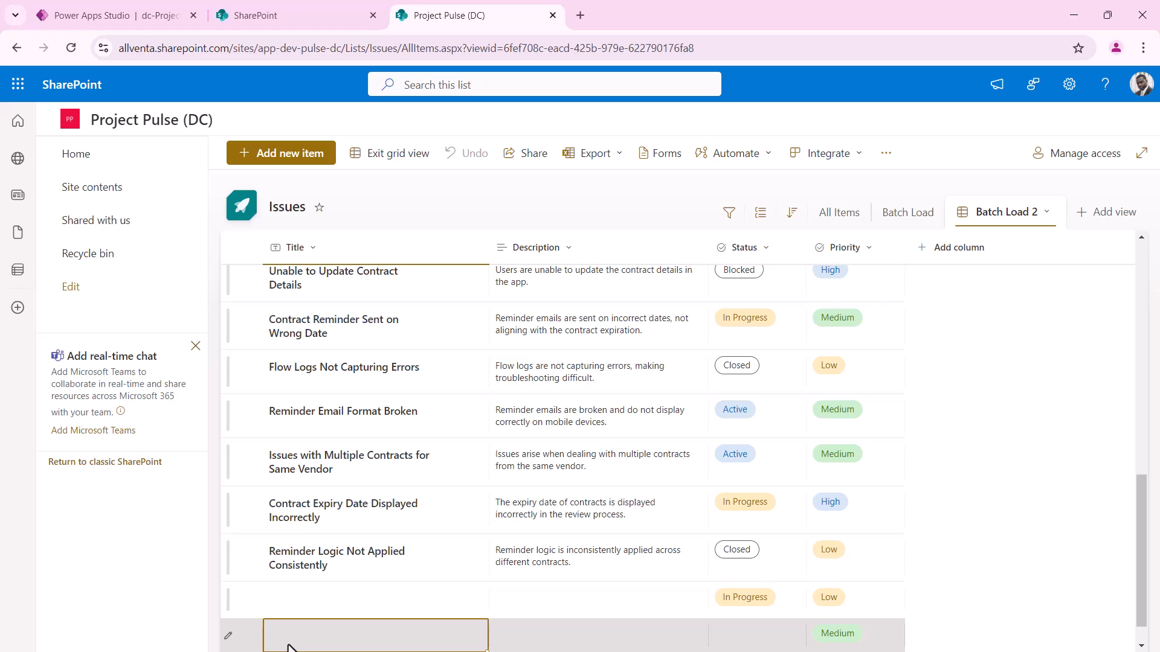
key(shift+Tab)
click(275, 646)
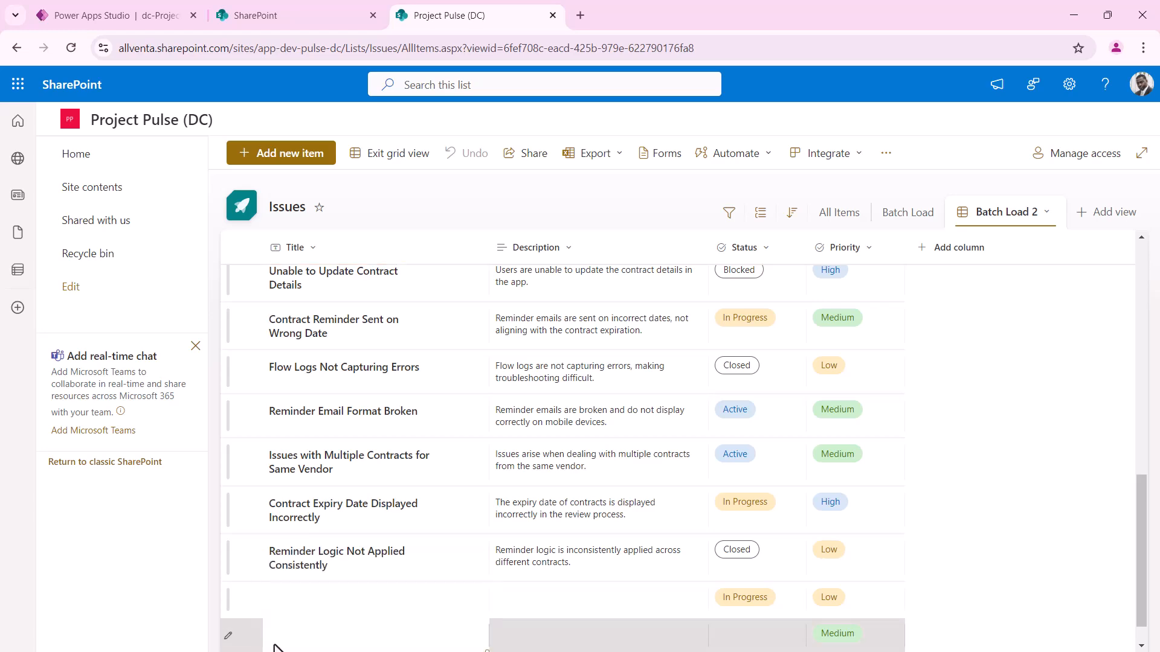
scroll(286, 581, down, 10)
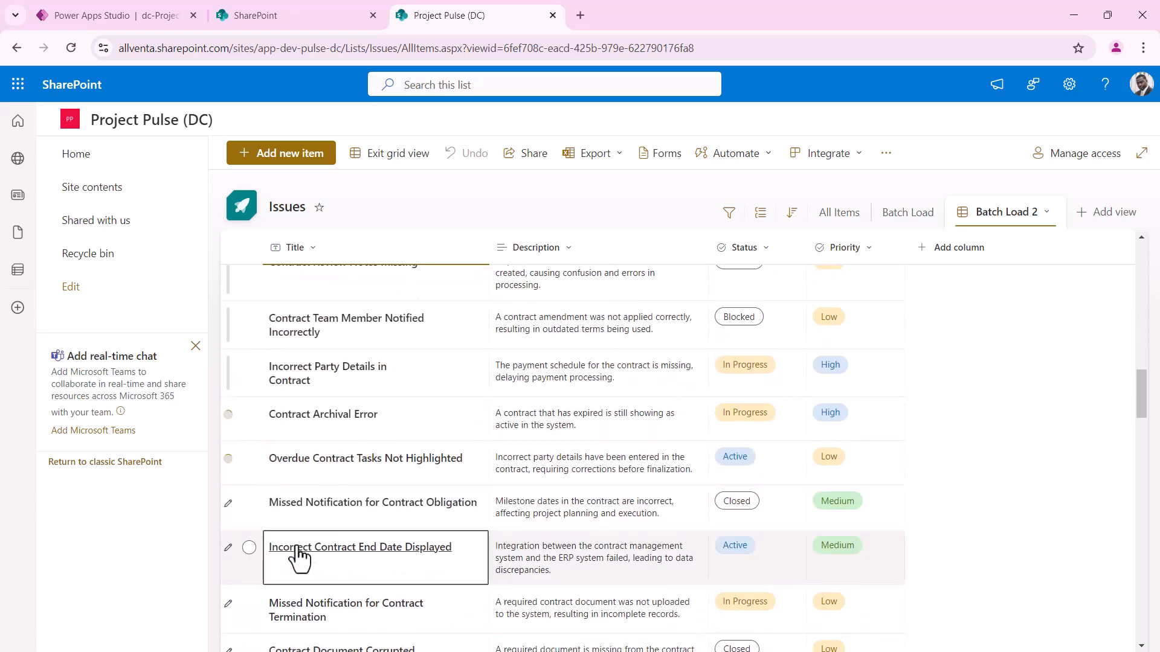
scroll(326, 561, down, 2)
scroll(347, 546, down, 3)
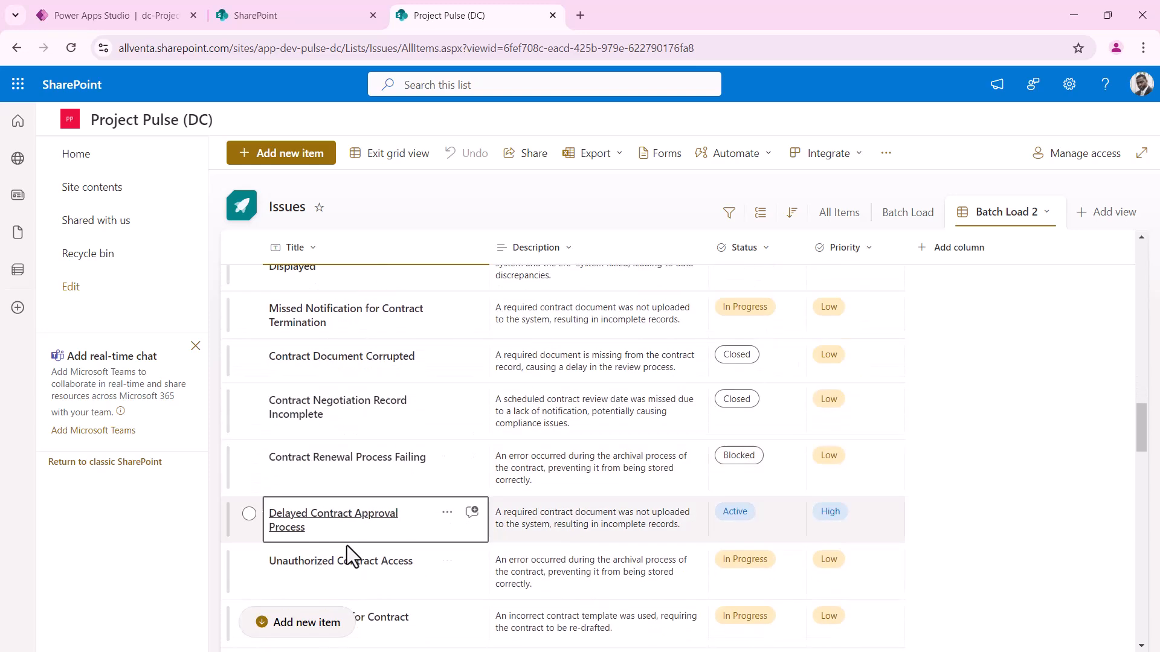
scroll(347, 546, up, 5)
scroll(348, 550, up, 3)
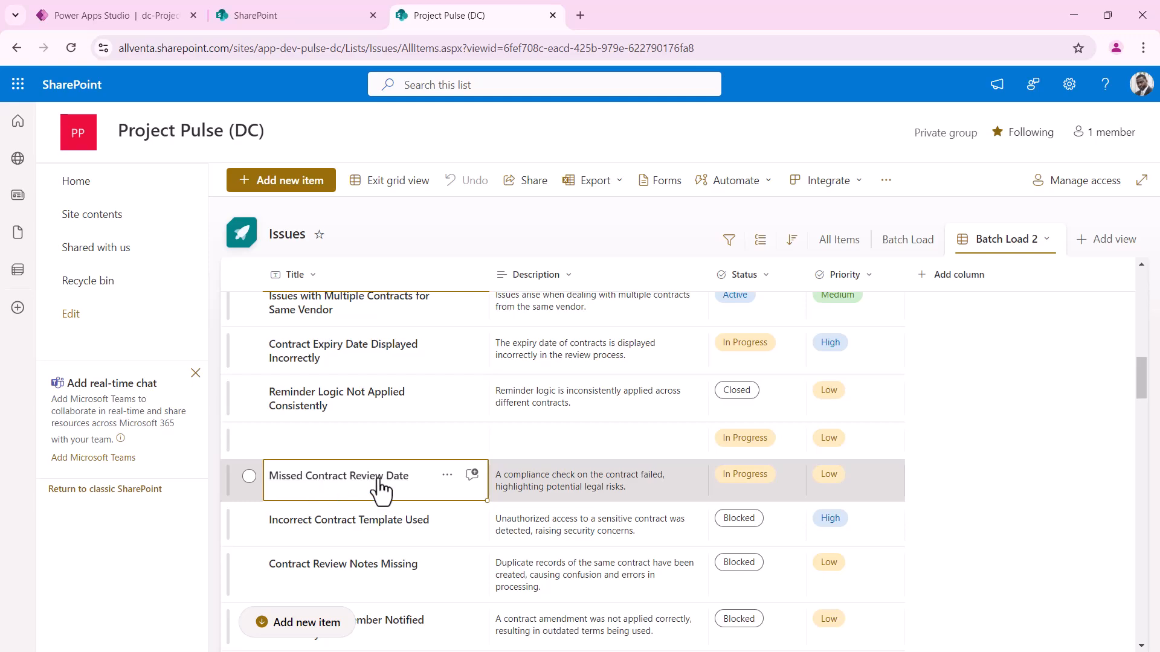
scroll(1037, 508, down, 1)
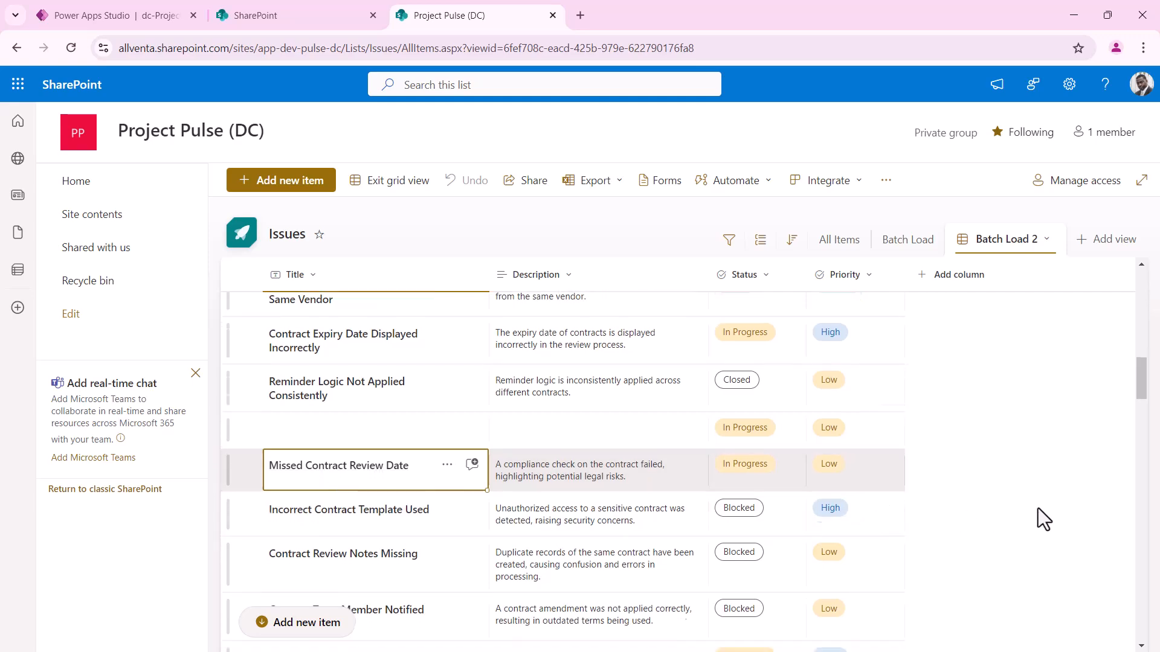
scroll(1038, 509, down, 10)
scroll(1014, 510, down, 10)
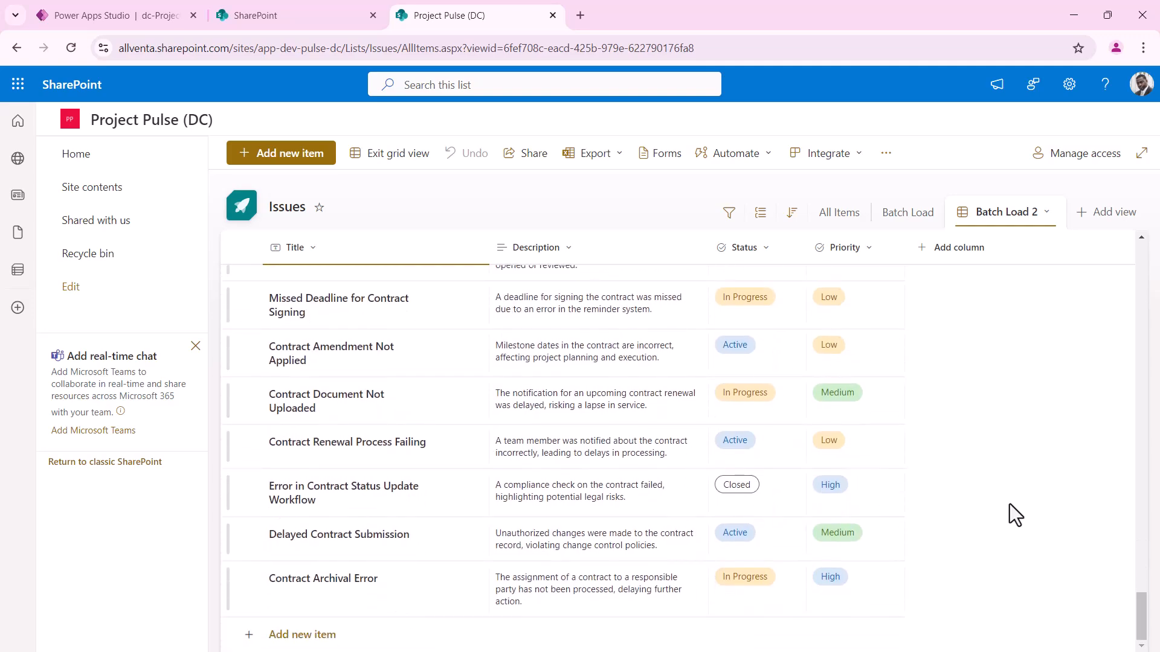
scroll(827, 463, up, 10)
scroll(828, 465, up, 8)
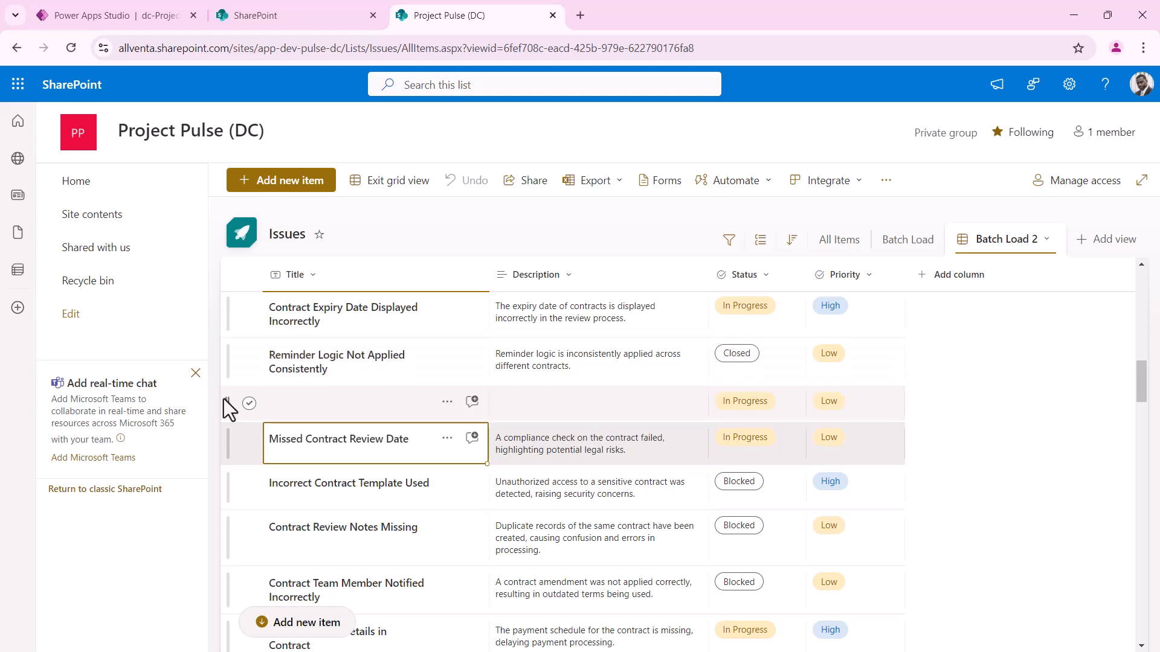
Delete the leftover blank row from the Issues grid
click(248, 404)
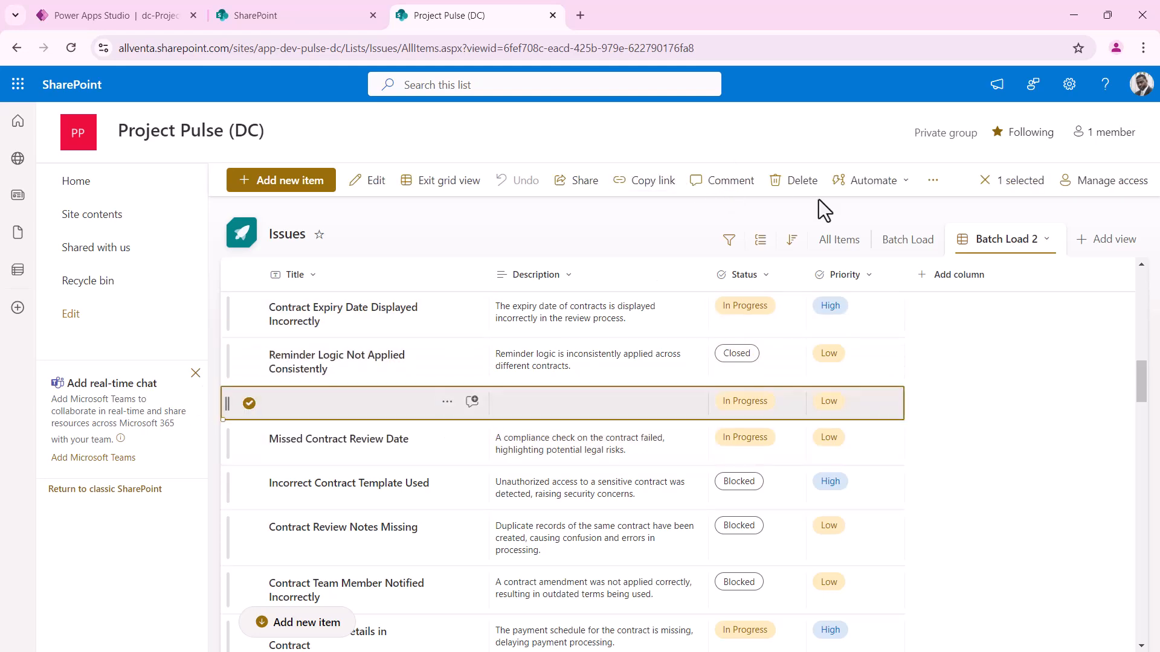
click(796, 181)
click(577, 405)
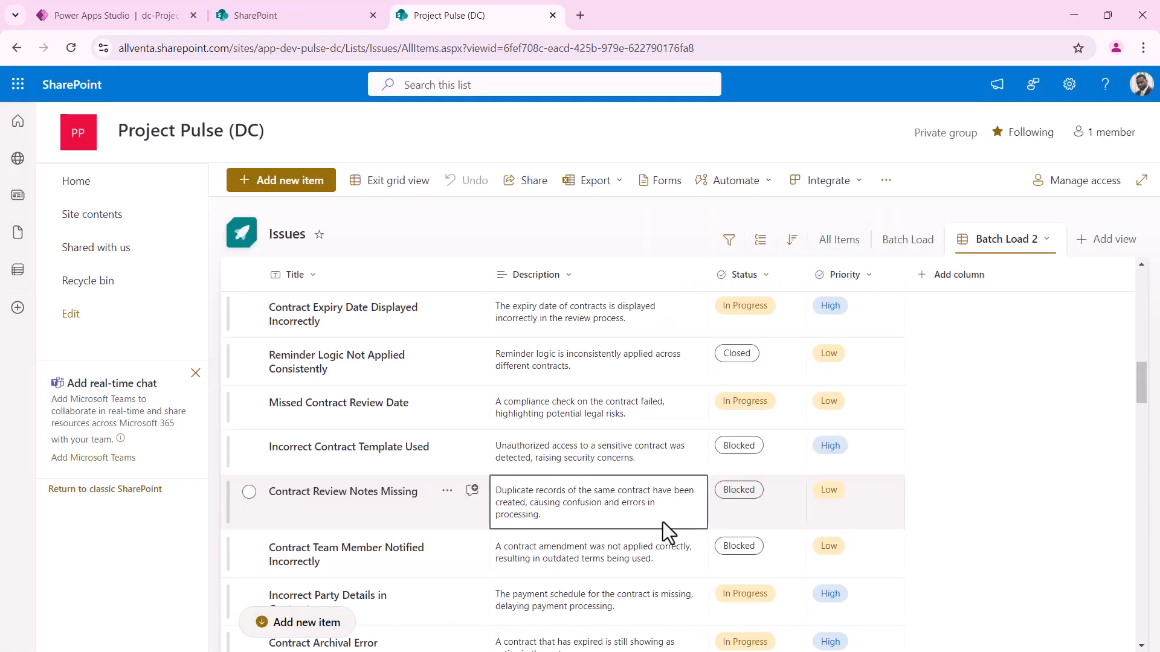
scroll(354, 465, down, 10)
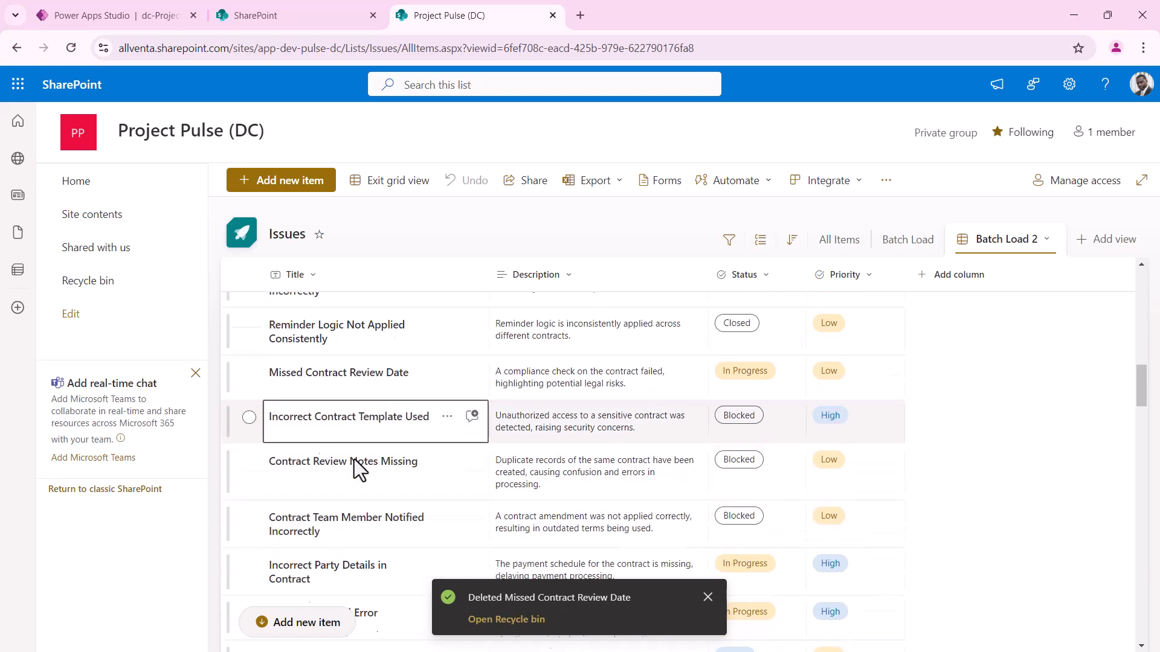
scroll(356, 477, down, 10)
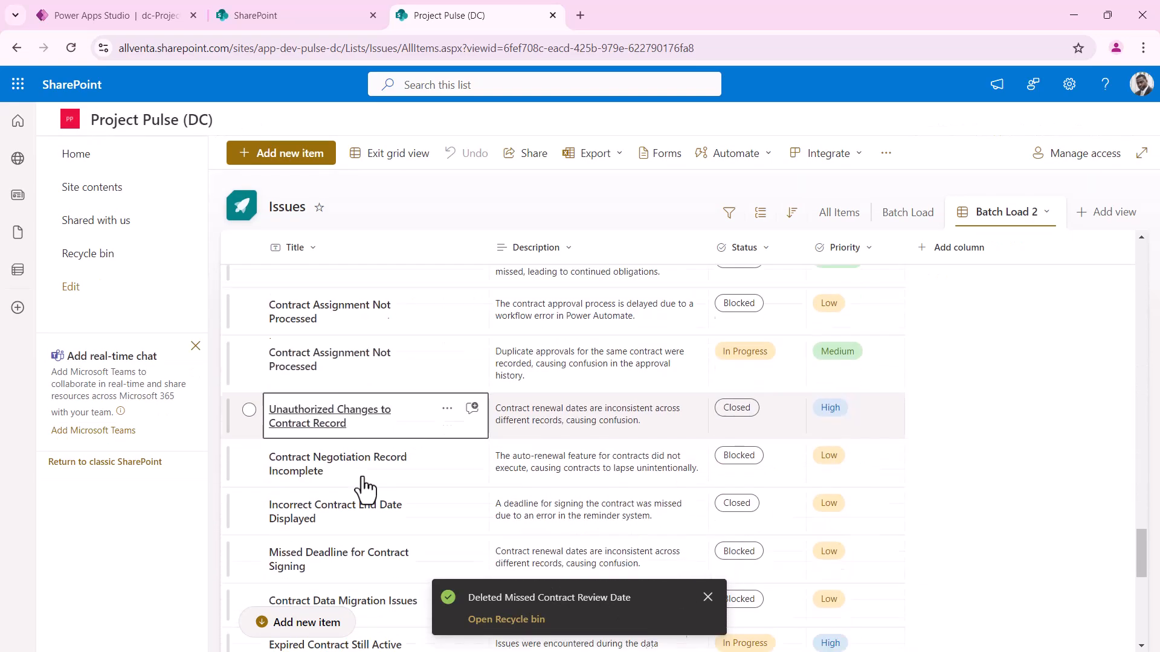
Open the Task list from Site contents and switch it to the Batch Load grid view
click(94, 189)
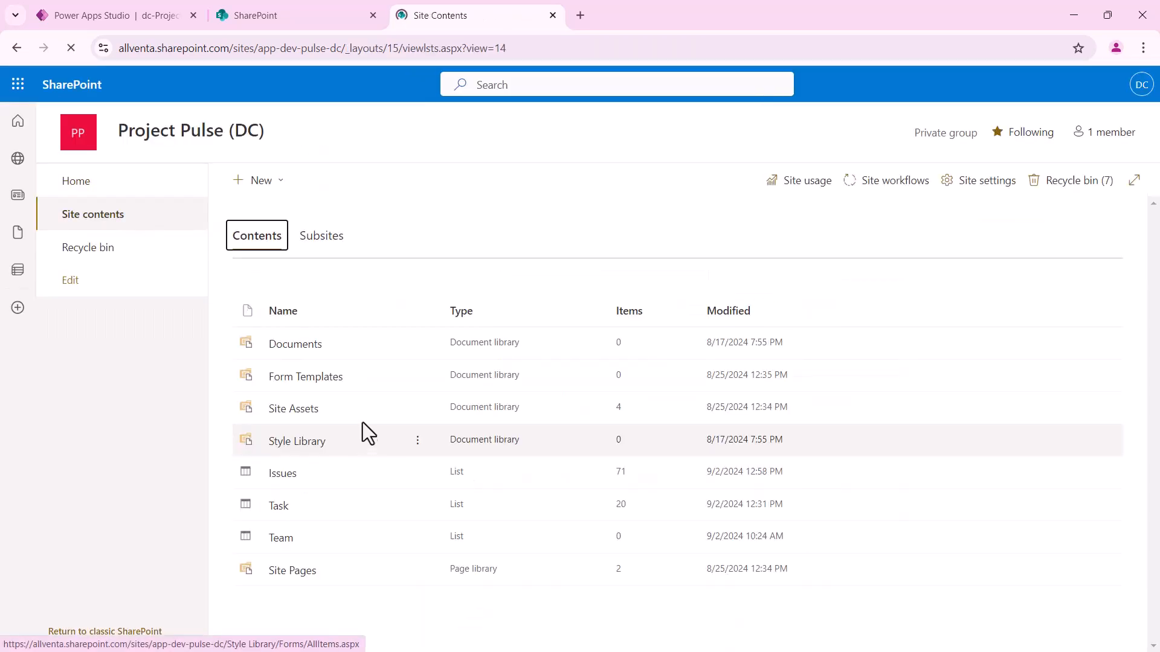
click(282, 514)
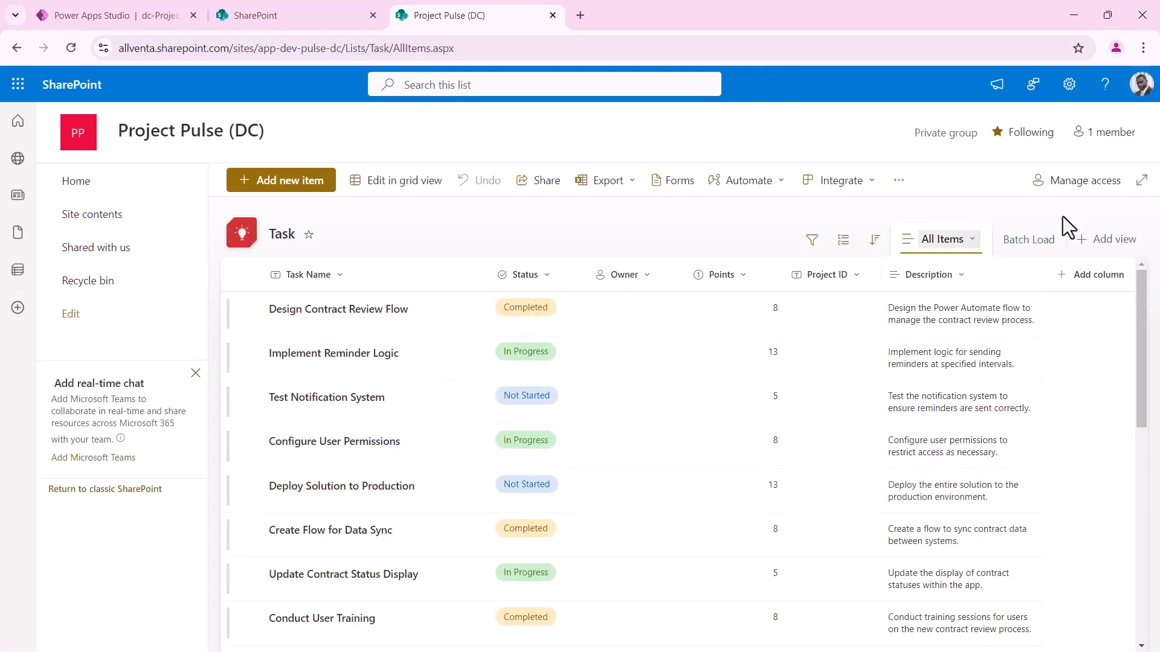
click(1030, 245)
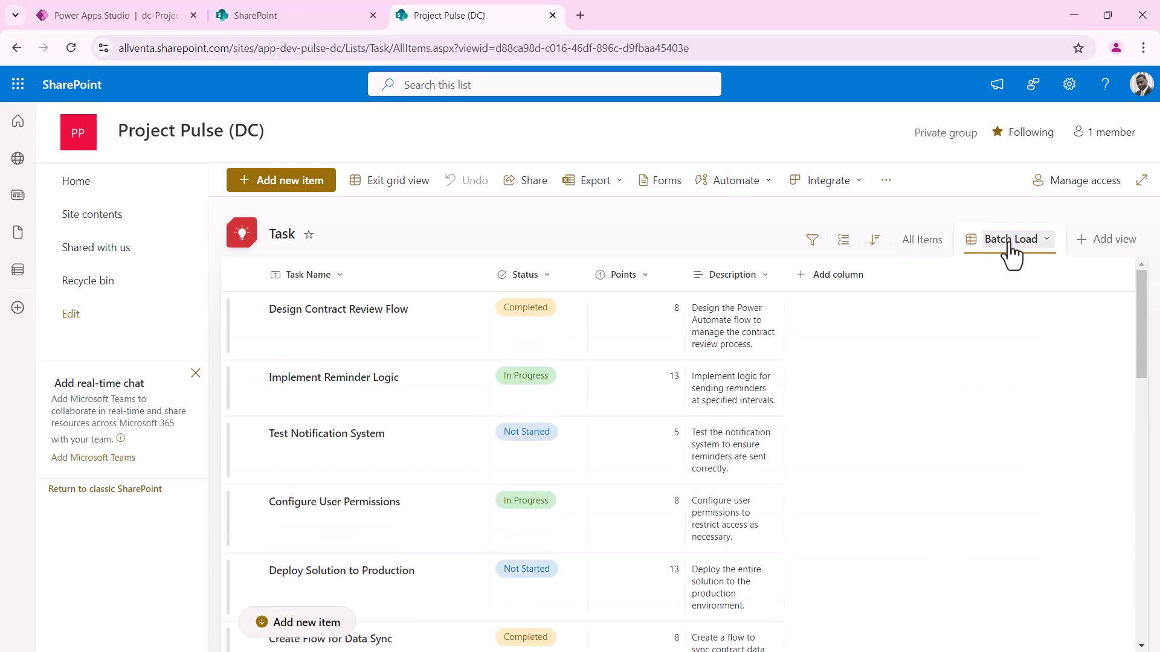
click(421, 320)
scroll(415, 310, down, 3)
scroll(414, 293, up, 4)
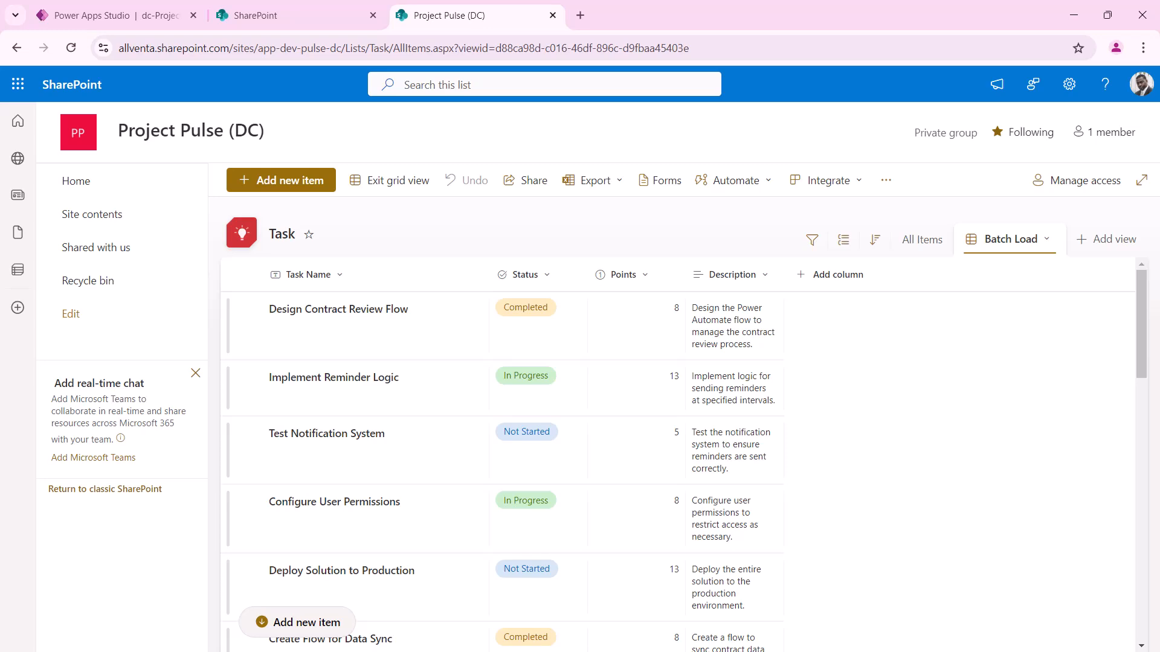
Write a ChatGPT prompt asking for 50 contract-development tasks following the tasks schema
key(alt+Tab)
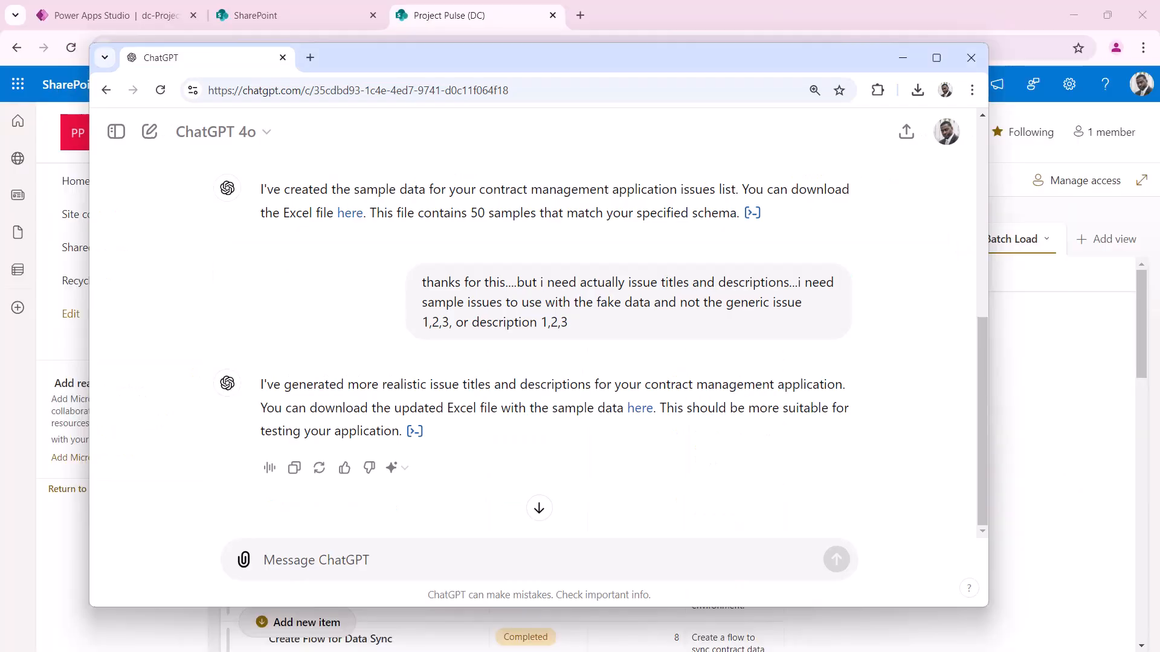
drag(478, 63, 749, 97)
click(592, 609)
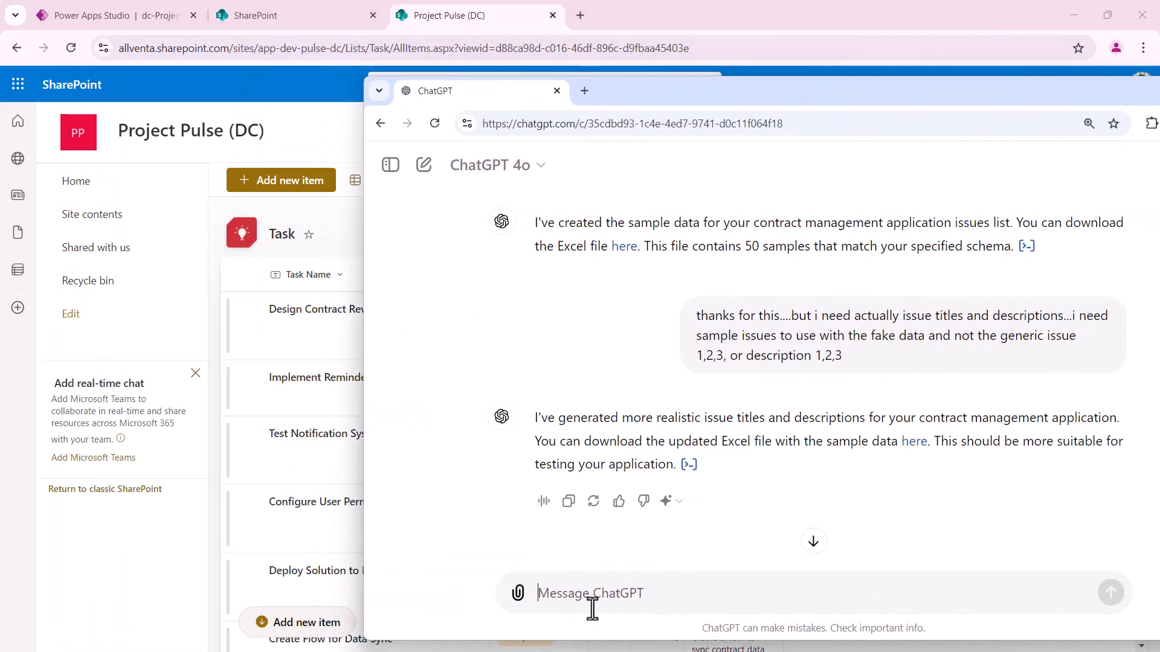
text(ok this is great, now create 50 tasks that can be related to developing the contracts application.)
key(shift+Return)
text(here is the schema for the tasks list:)
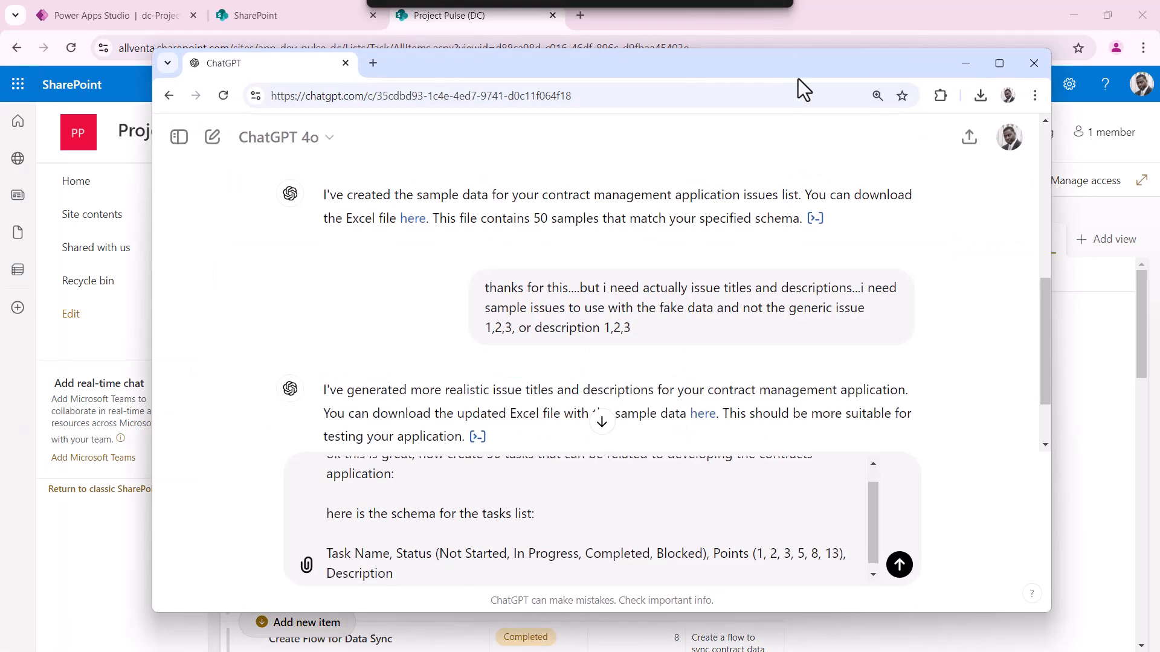
Review the prompt, send it, and download the generated contract_management_tasks.xlsx
scroll(773, 530, up, 1)
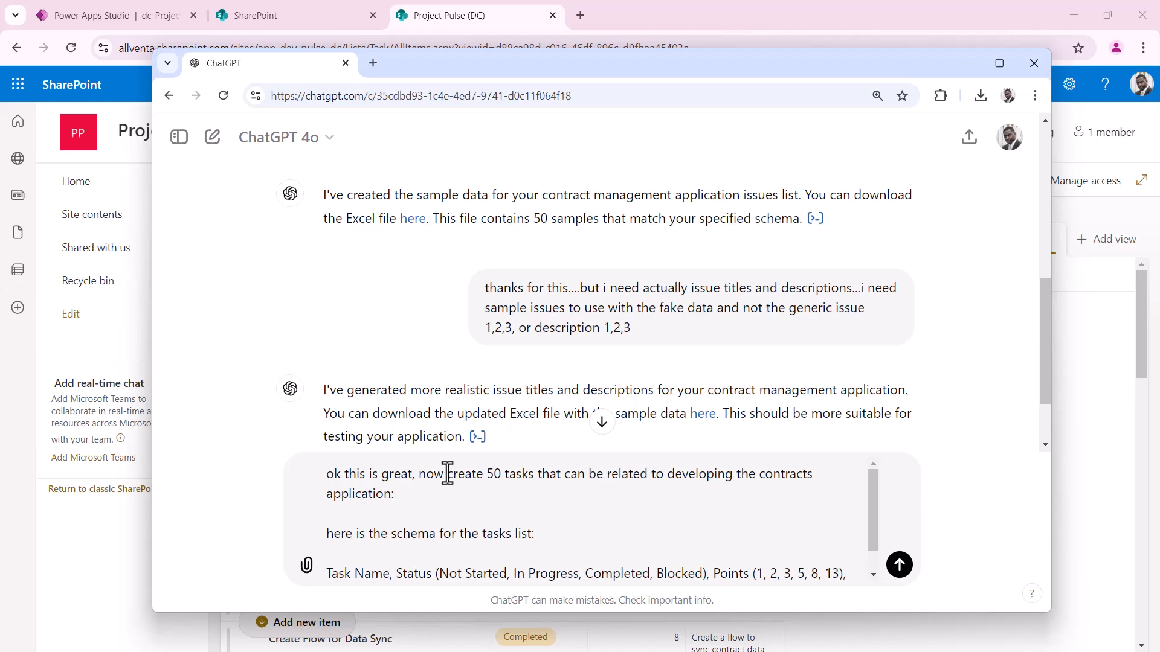
drag(488, 474, 535, 476)
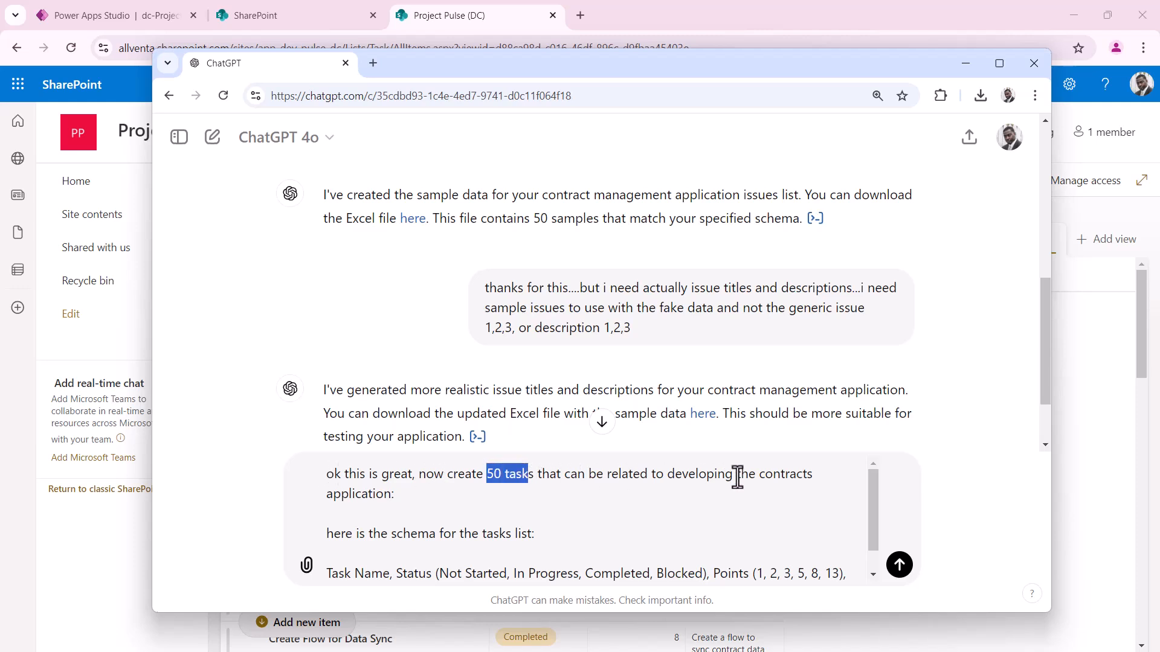
scroll(420, 508, down, 1)
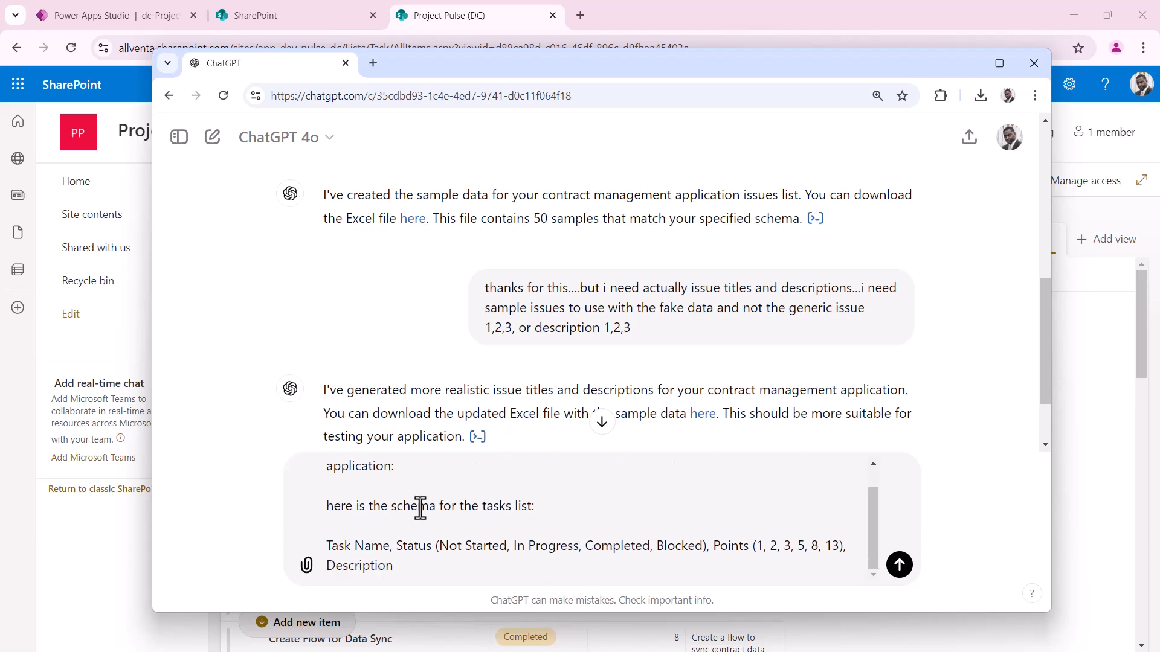
drag(549, 507, 475, 510)
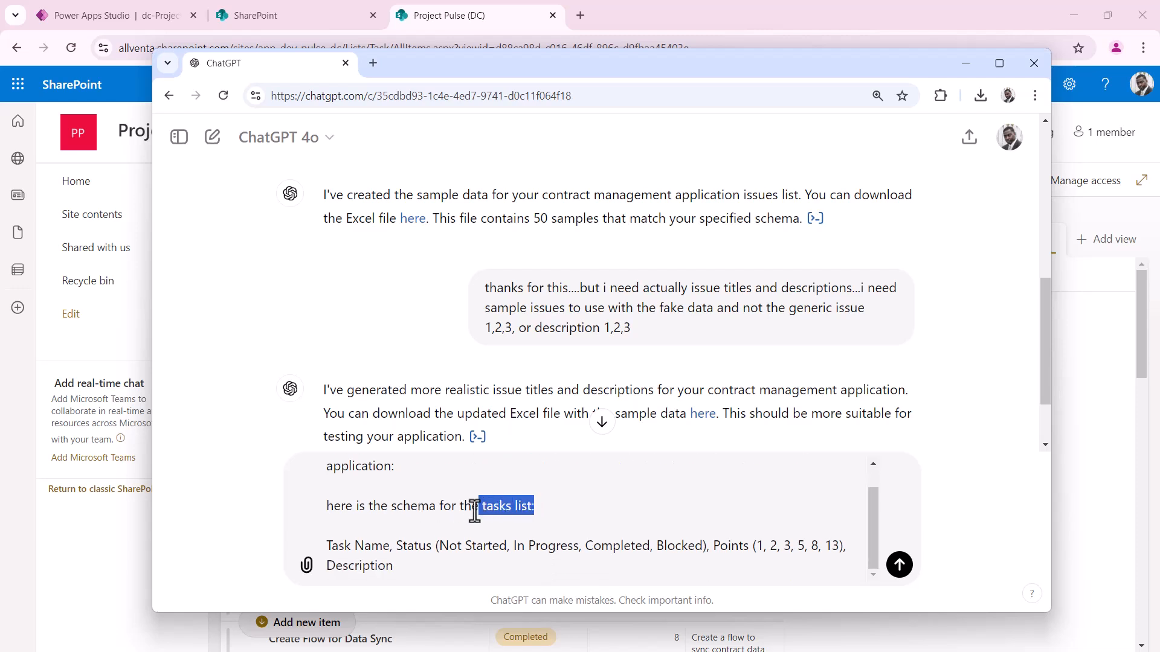
drag(391, 547, 326, 546)
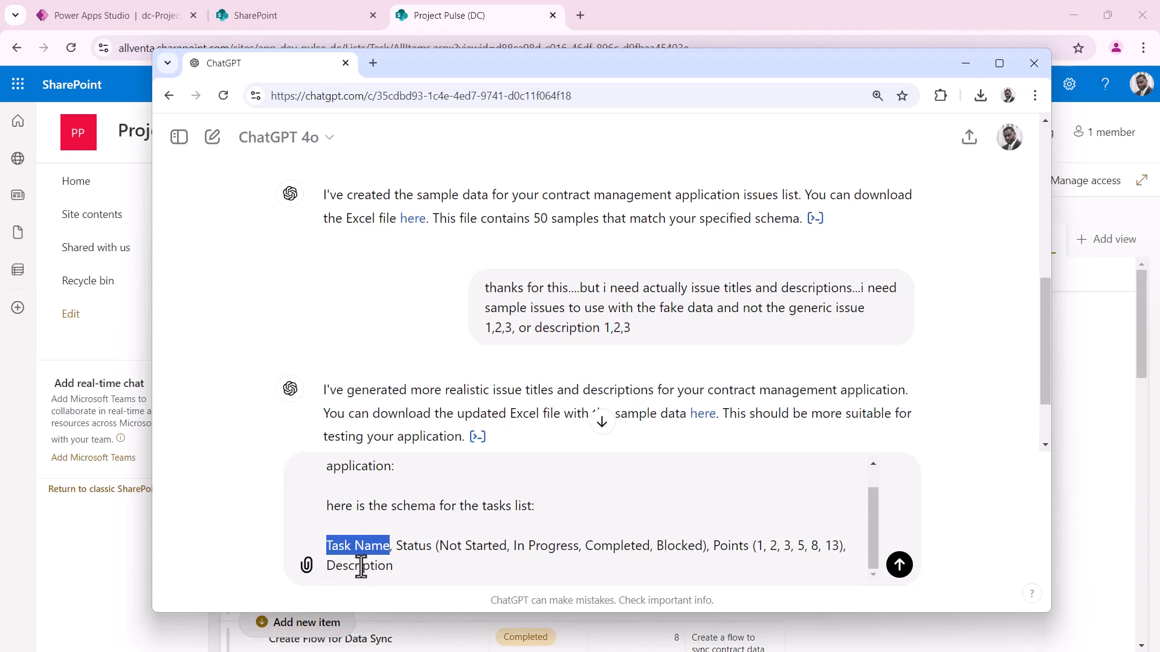
click(899, 566)
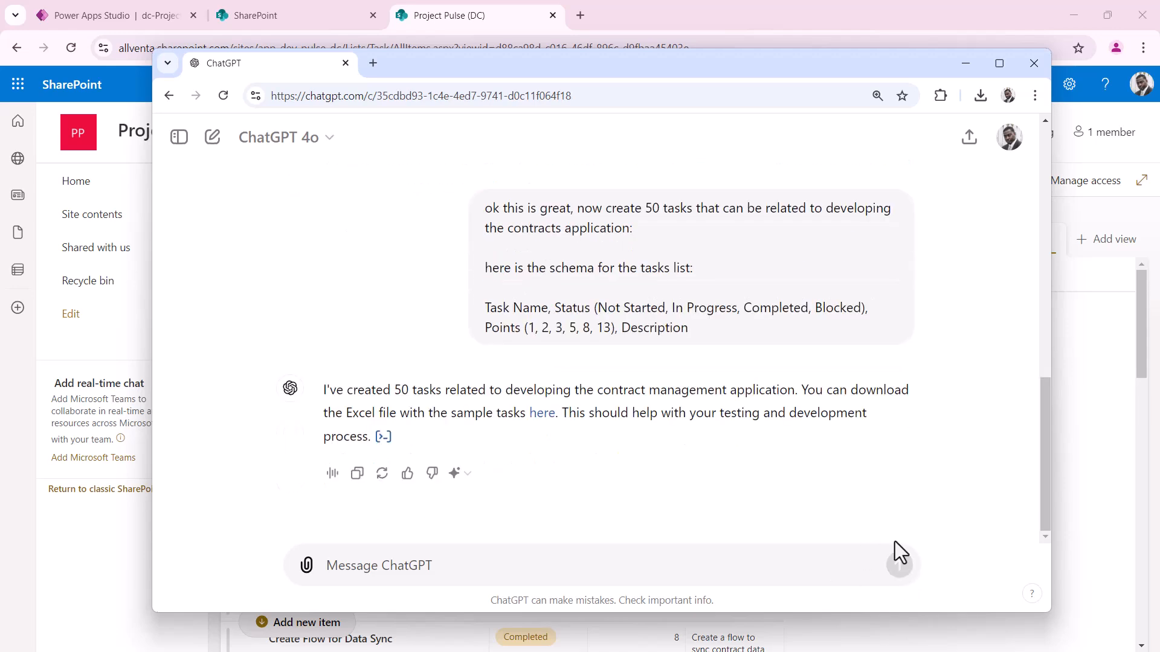
click(543, 415)
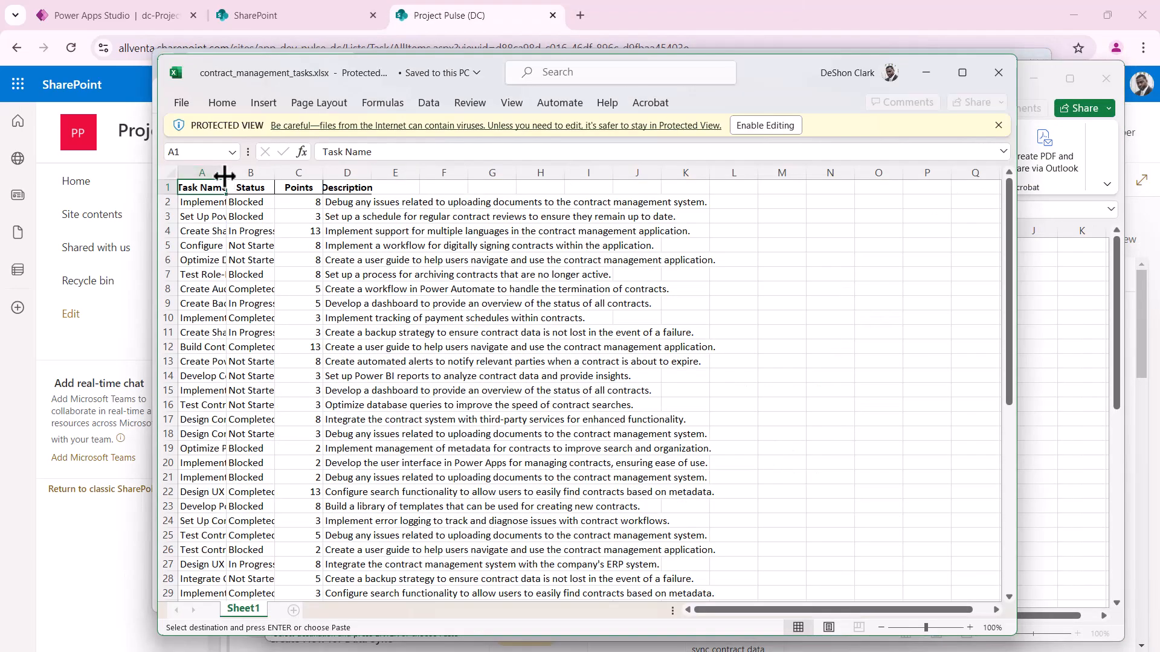
Widen the Task Name, Status and Description columns so all task text shows, through row 51
drag(225, 174, 354, 173)
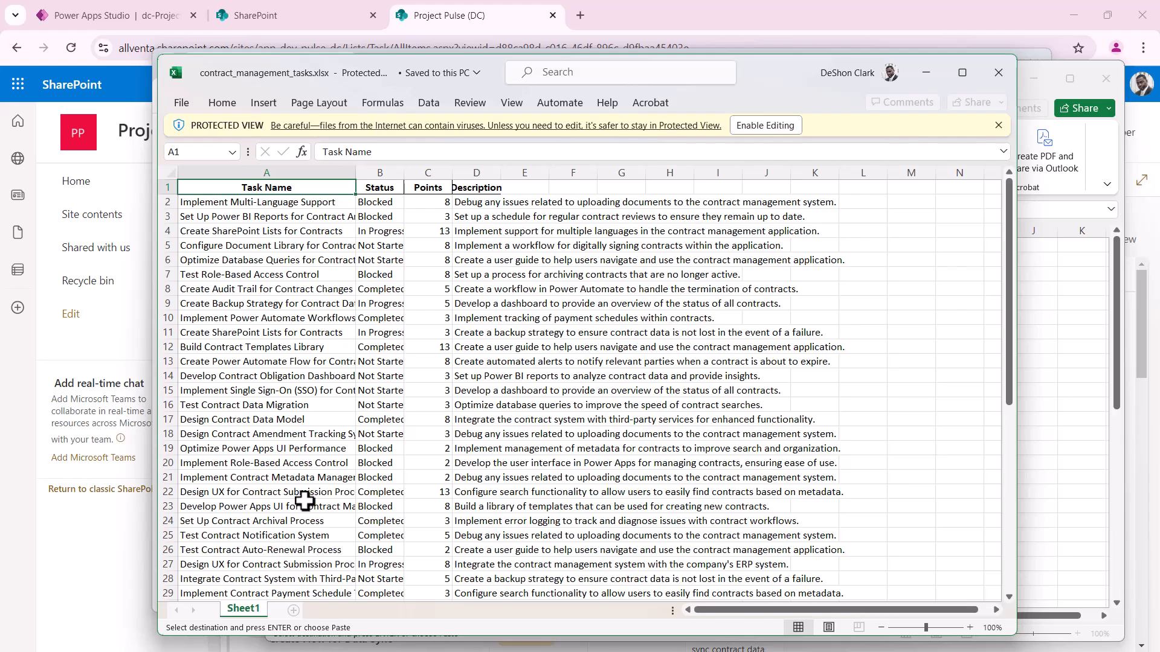
scroll(304, 459, down, 4)
scroll(303, 456, down, 6)
scroll(304, 453, up, 10)
drag(404, 176, 444, 175)
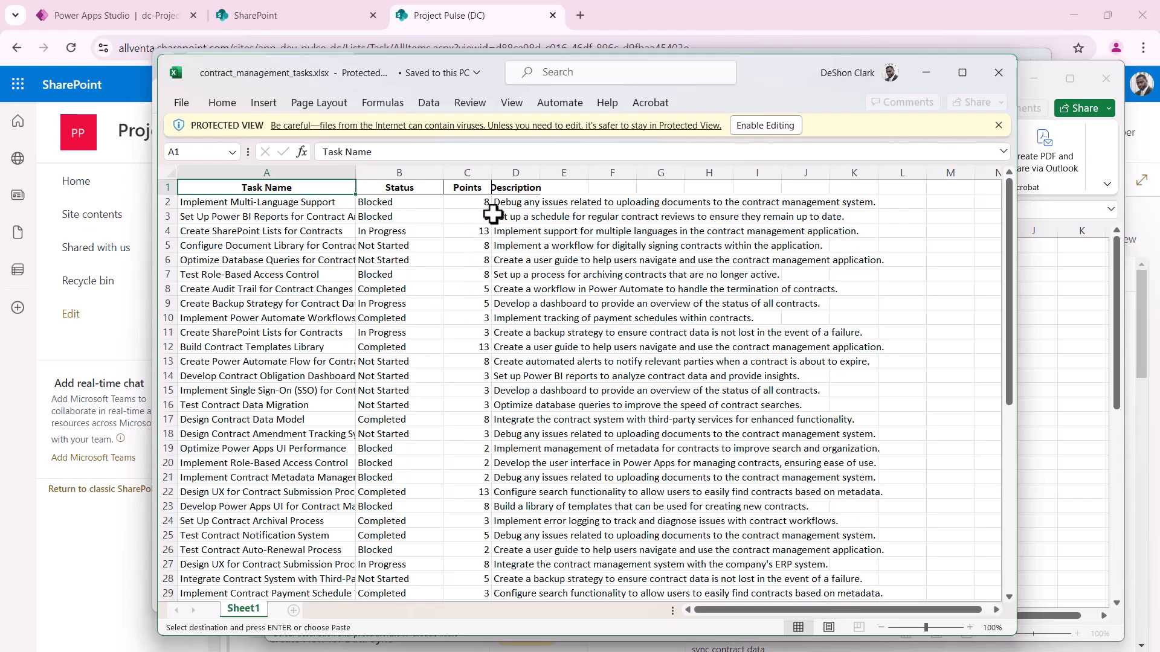
scroll(470, 509, down, 8)
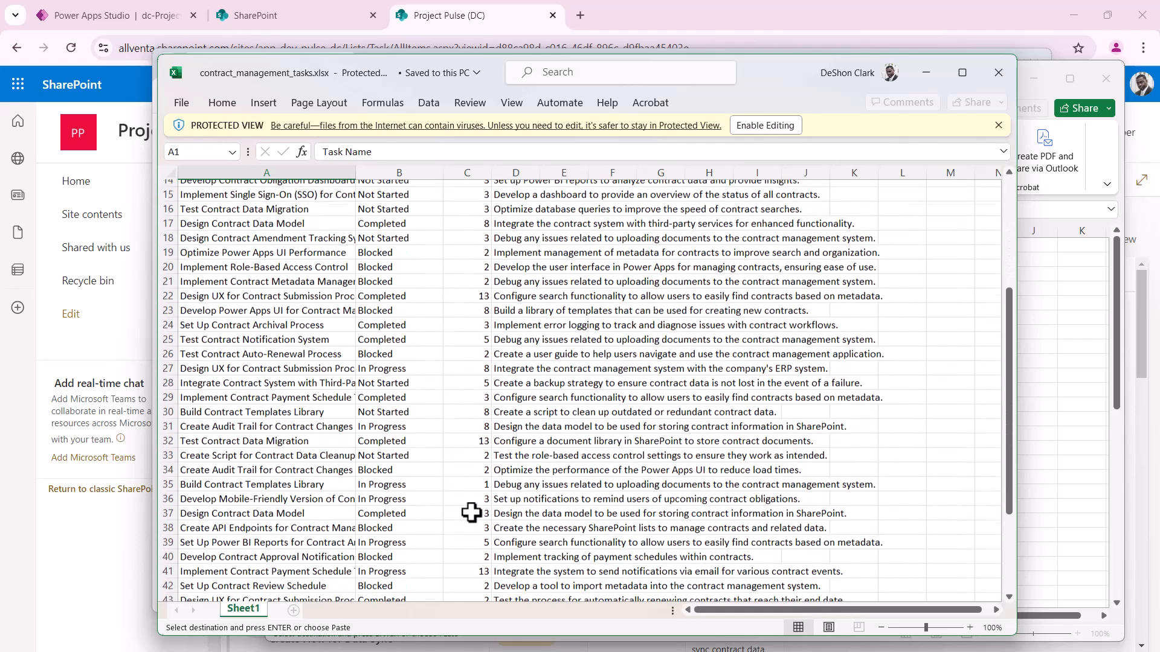
scroll(470, 513, down, 1)
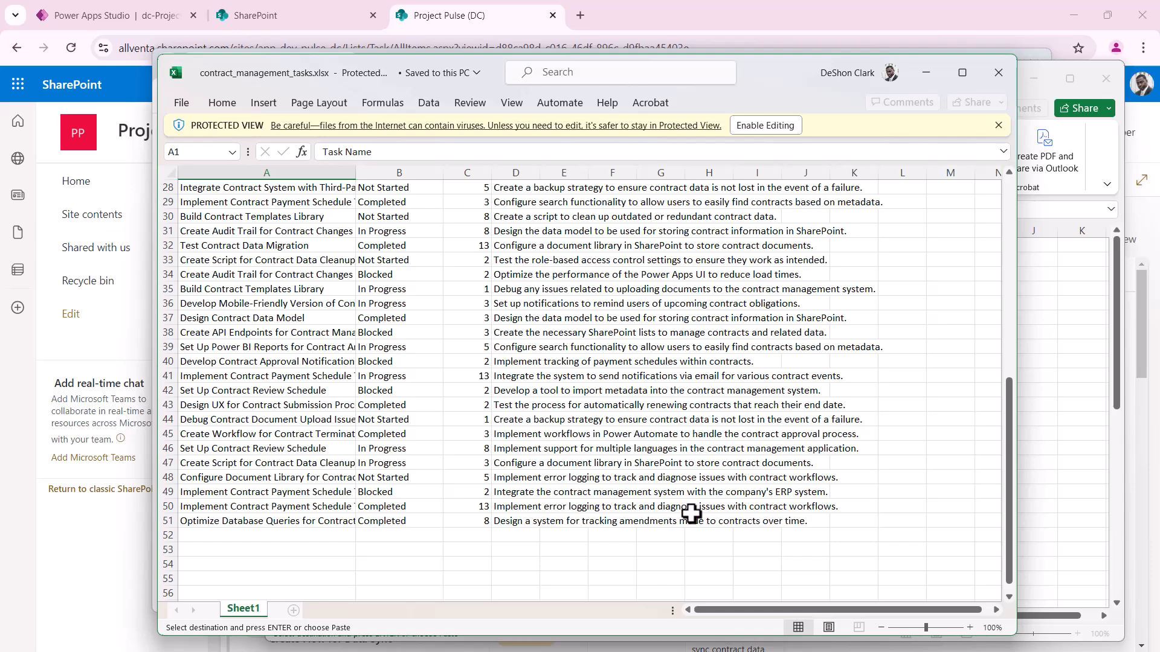
scroll(625, 363, up, 9)
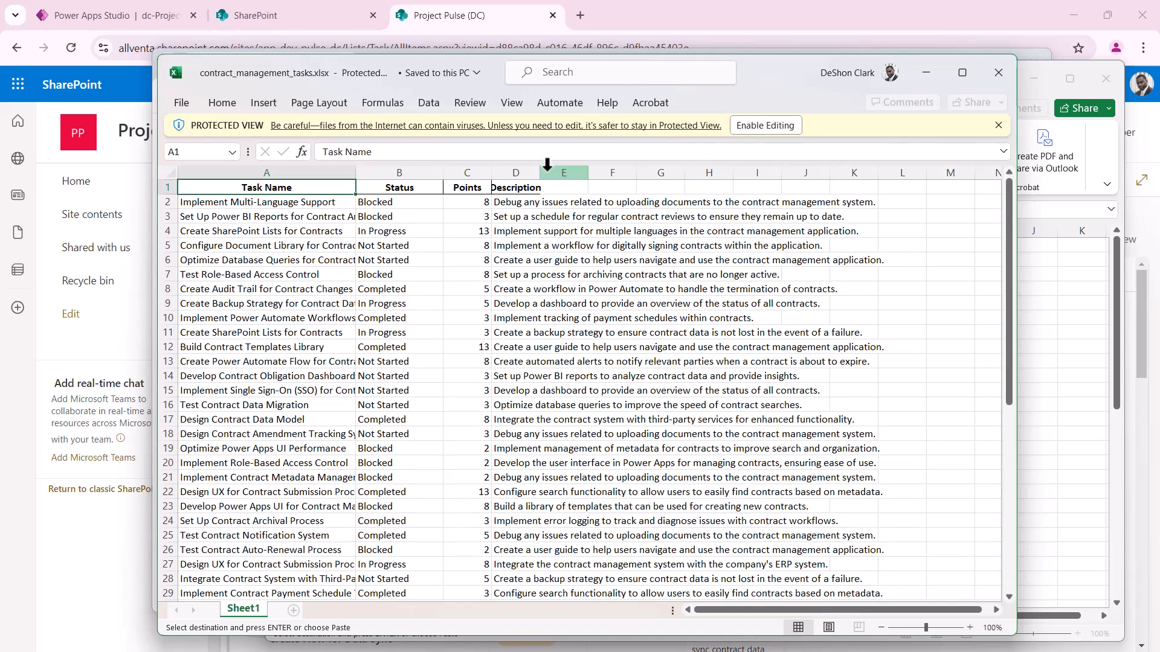
drag(541, 173, 924, 199)
scroll(784, 392, down, 13)
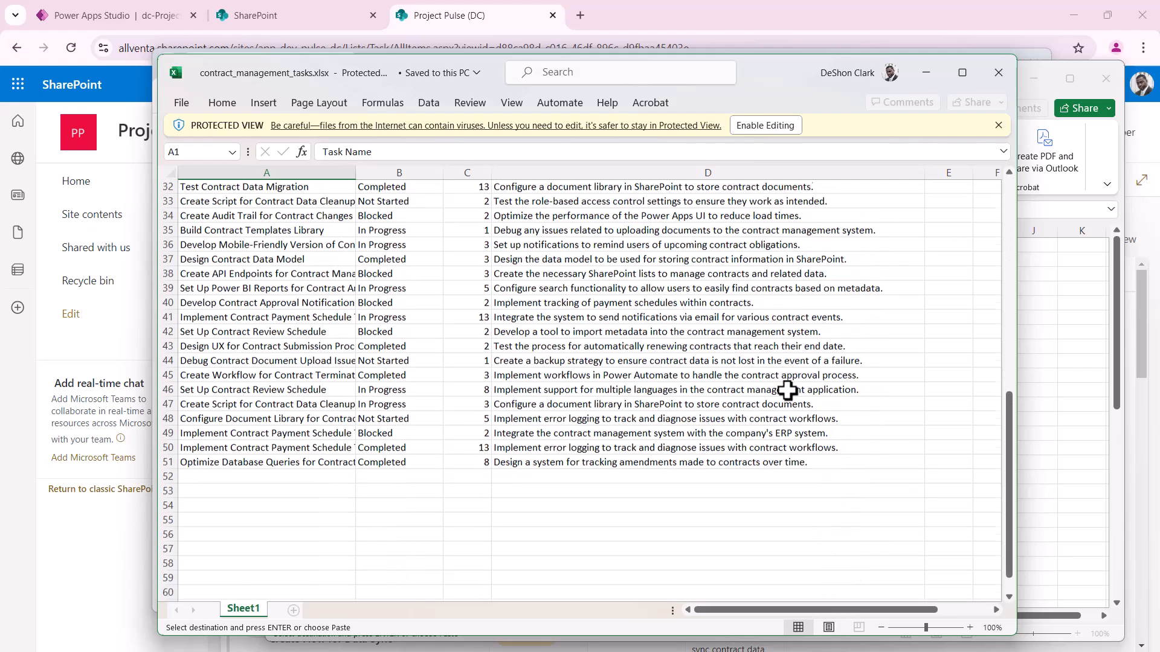
click(573, 347)
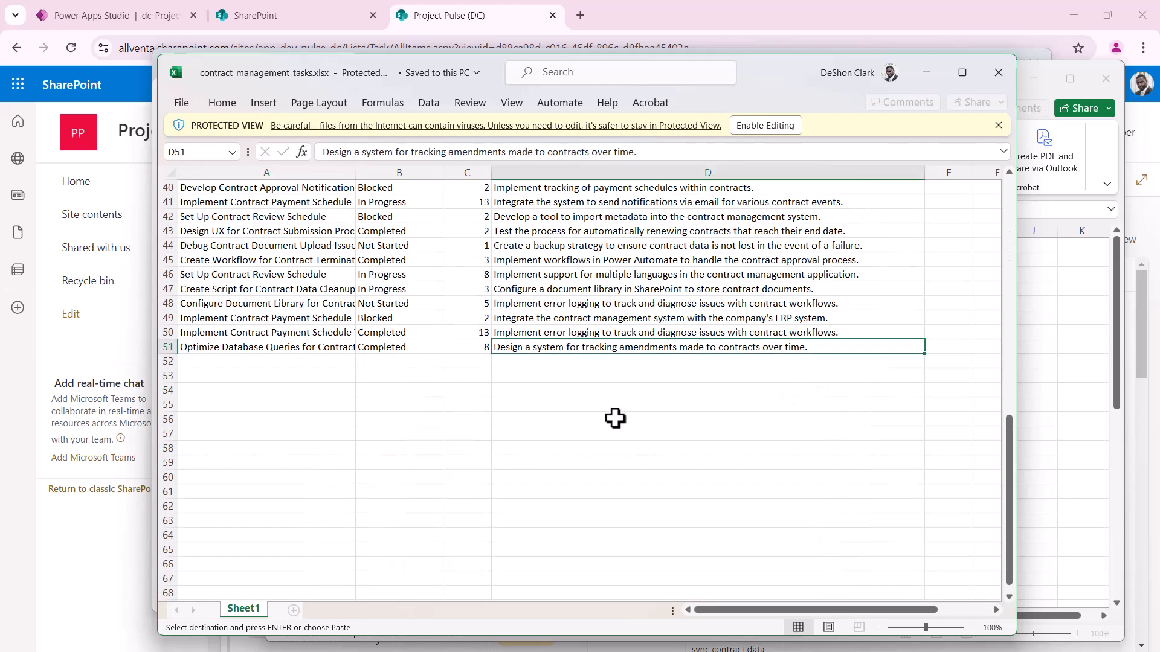
scroll(616, 417, up, 13)
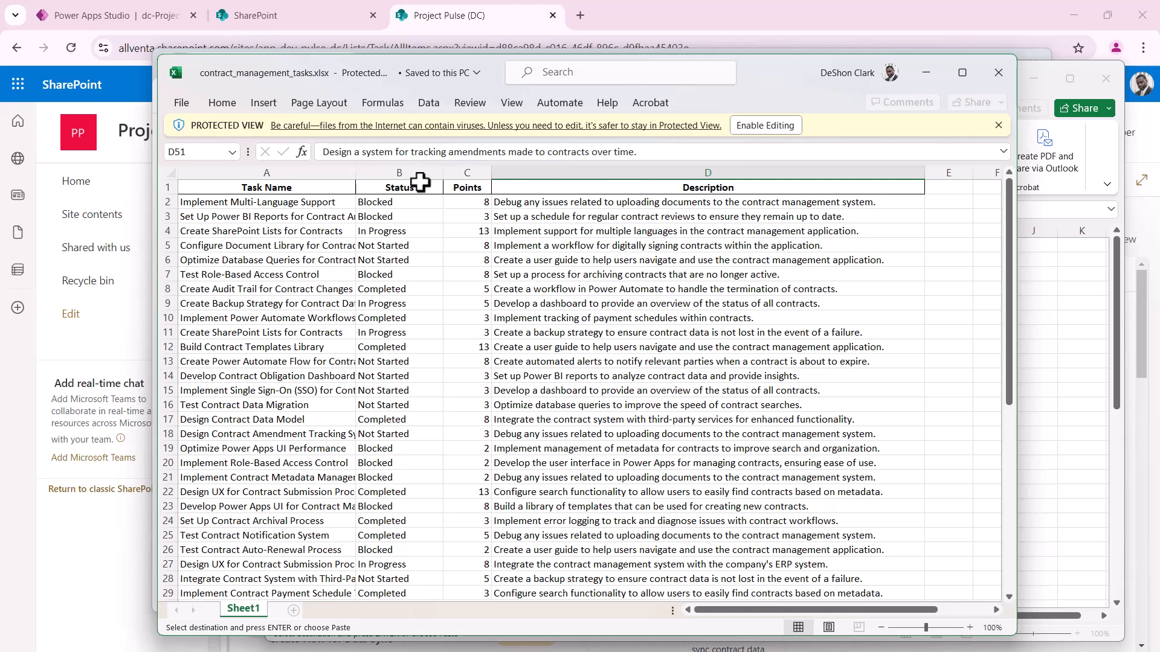
Copy the 50 task rows, minimise Excel, and return to the SharePoint Task list
shift+click(293, 201)
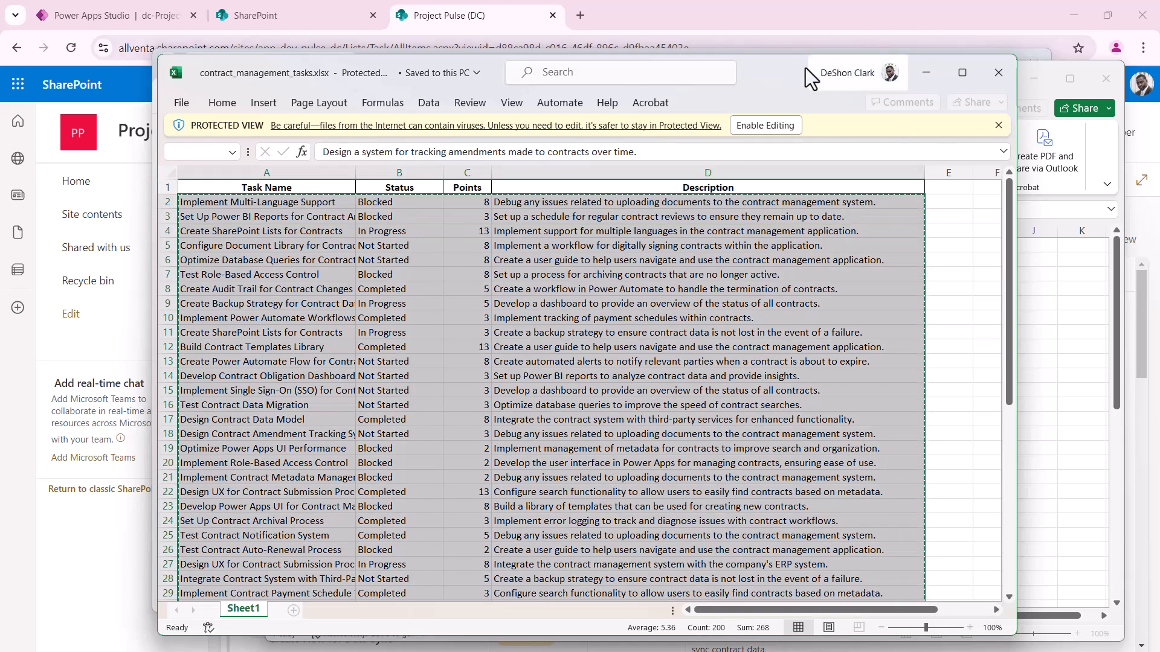
click(925, 73)
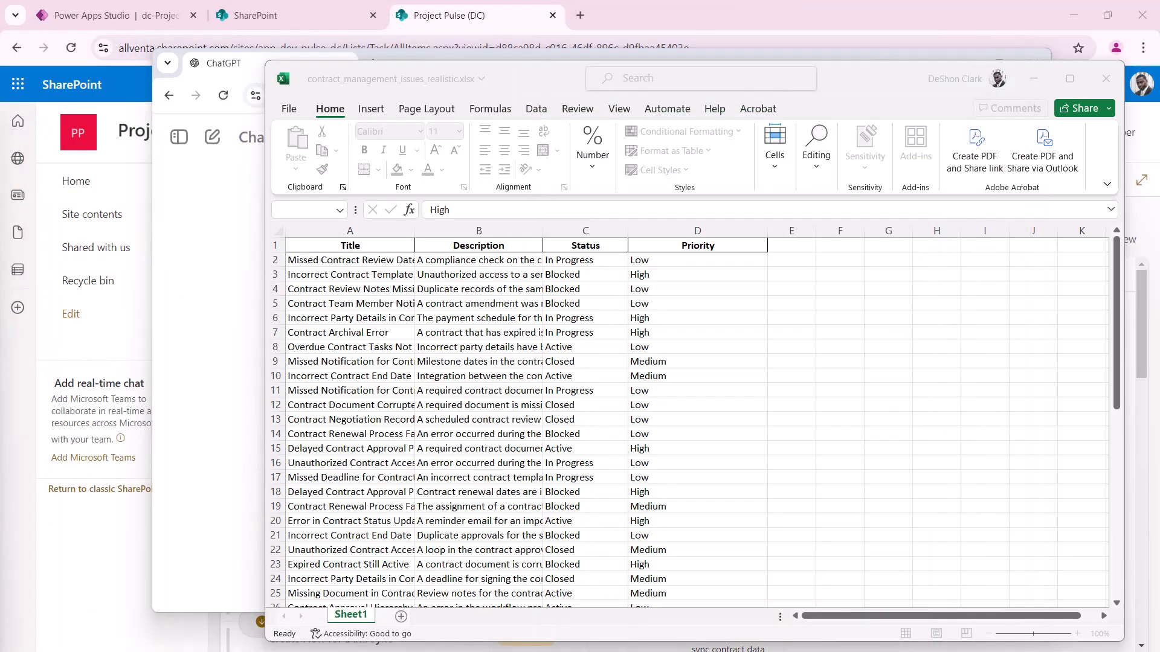
click(70, 575)
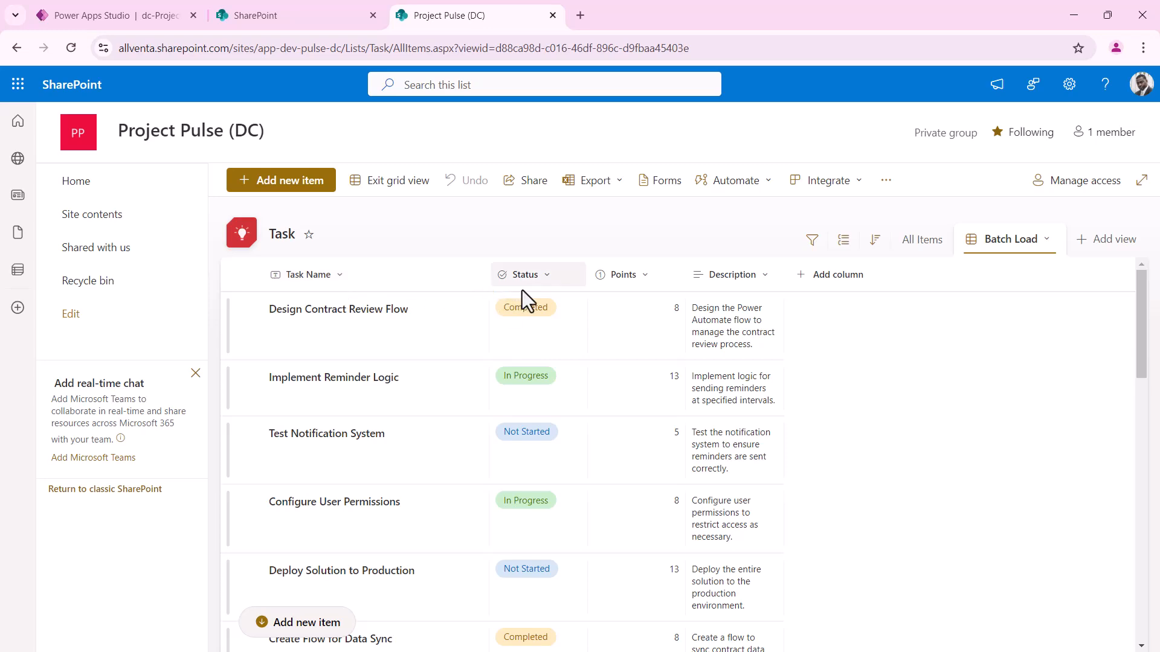
Add a blank row at the bottom of the Task grid and paste the copied tasks into its Task Name cell
scroll(702, 430, down, 15)
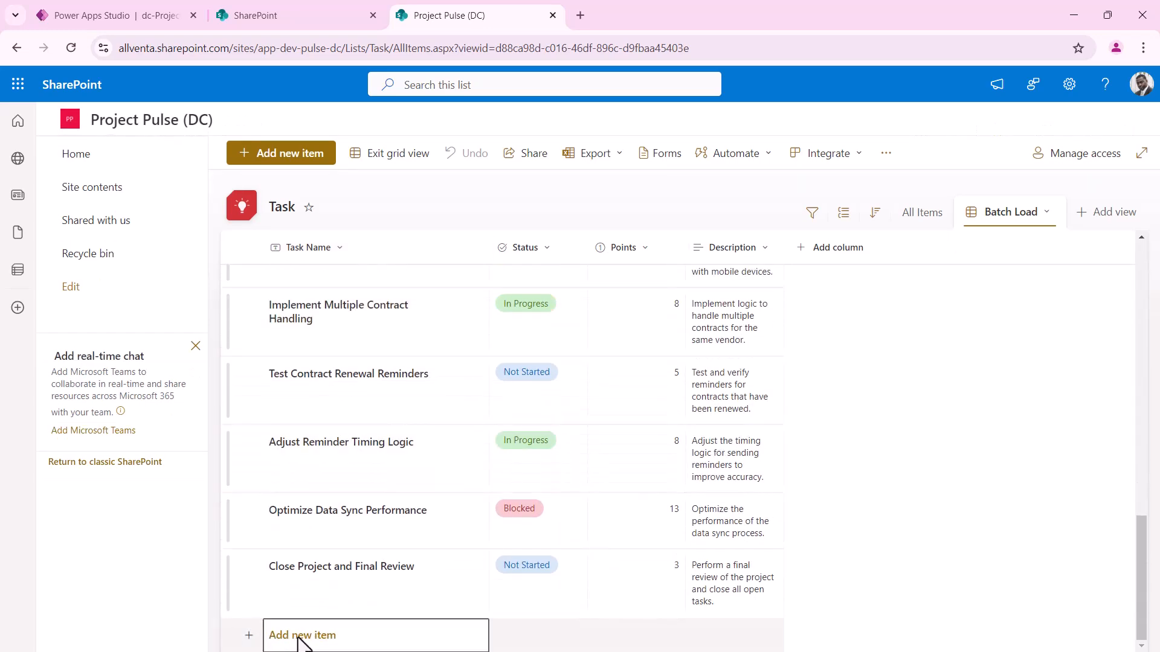
click(300, 640)
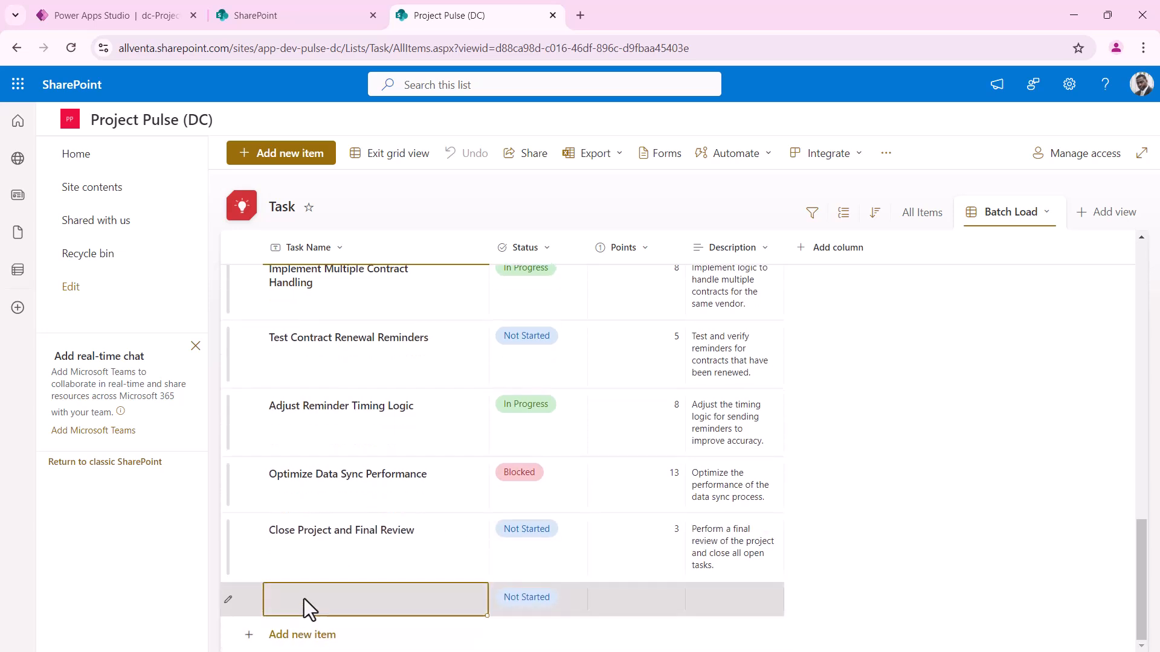
click(304, 599)
click(248, 609)
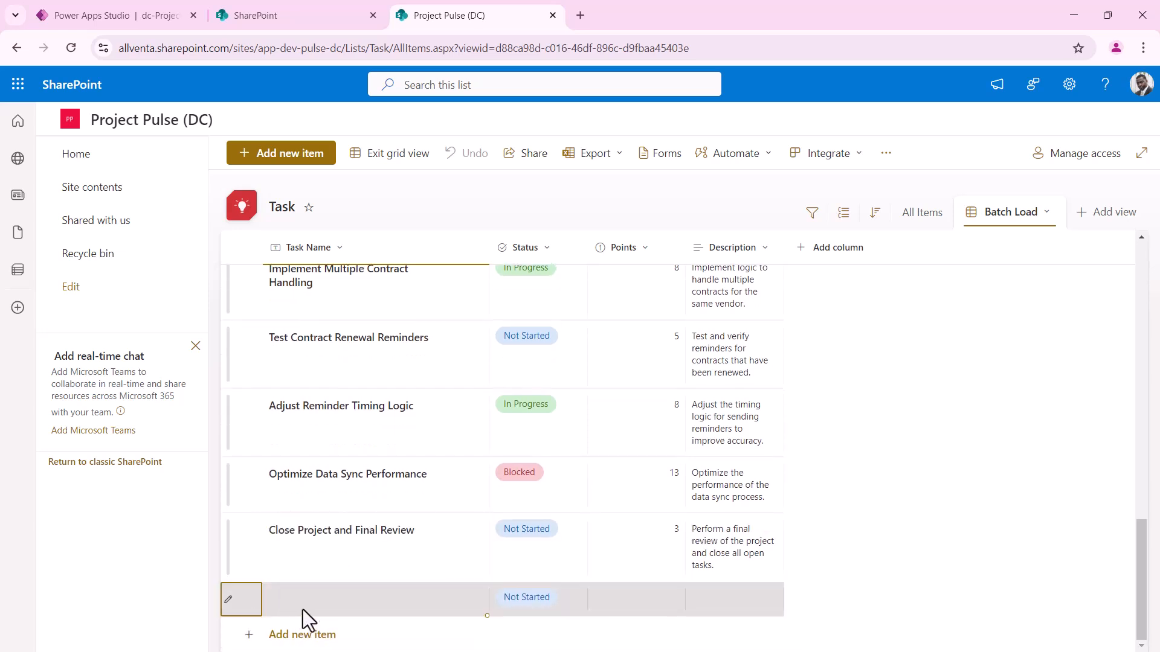
click(307, 607)
click(310, 630)
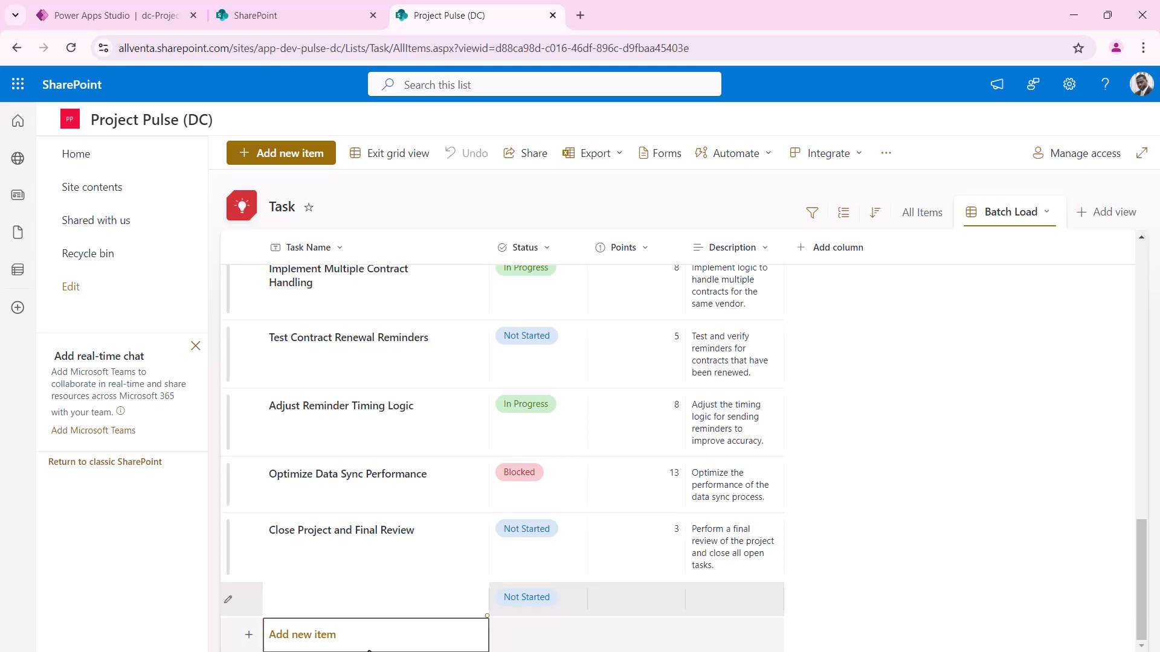
key(ctrl+v)
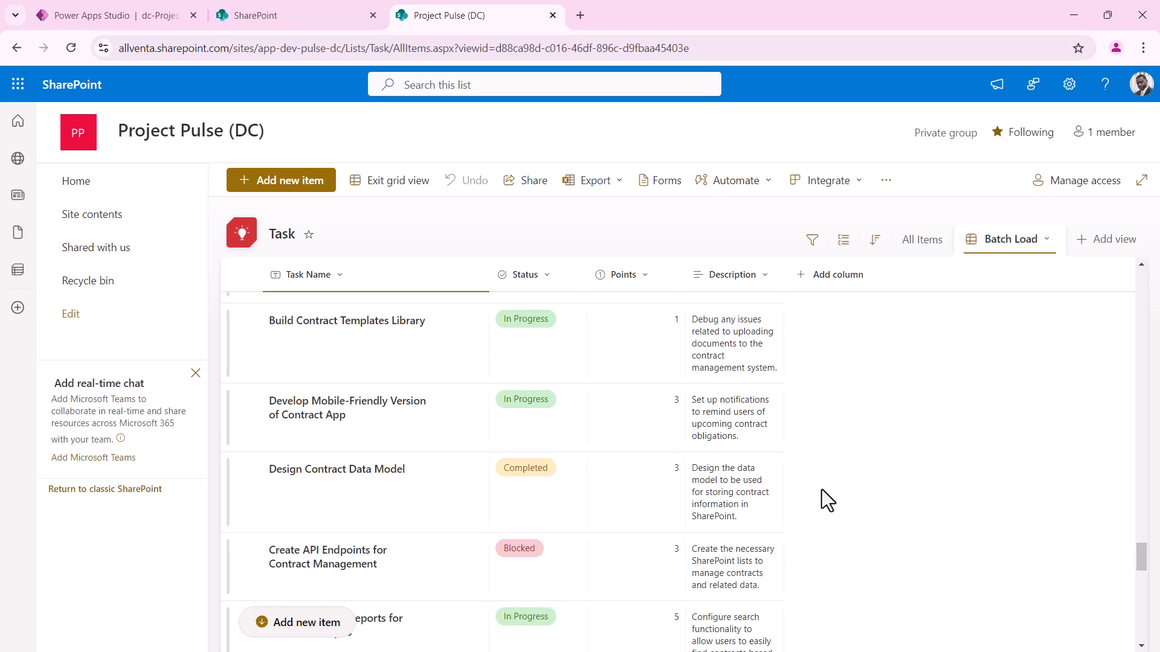
click(116, 227)
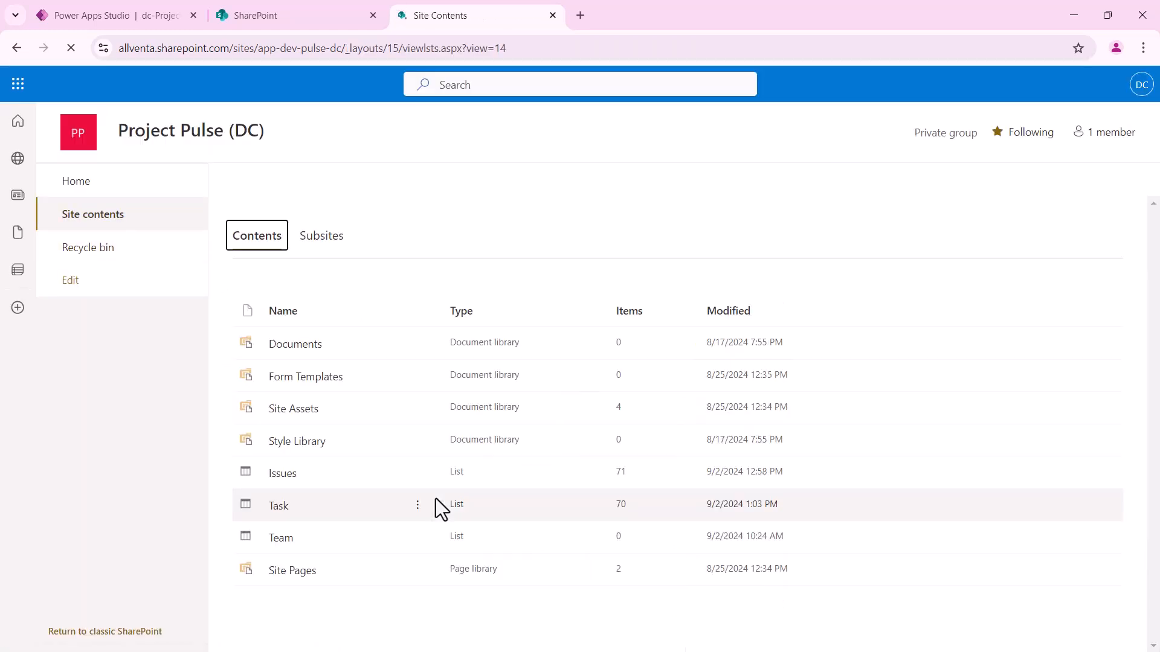
click(289, 544)
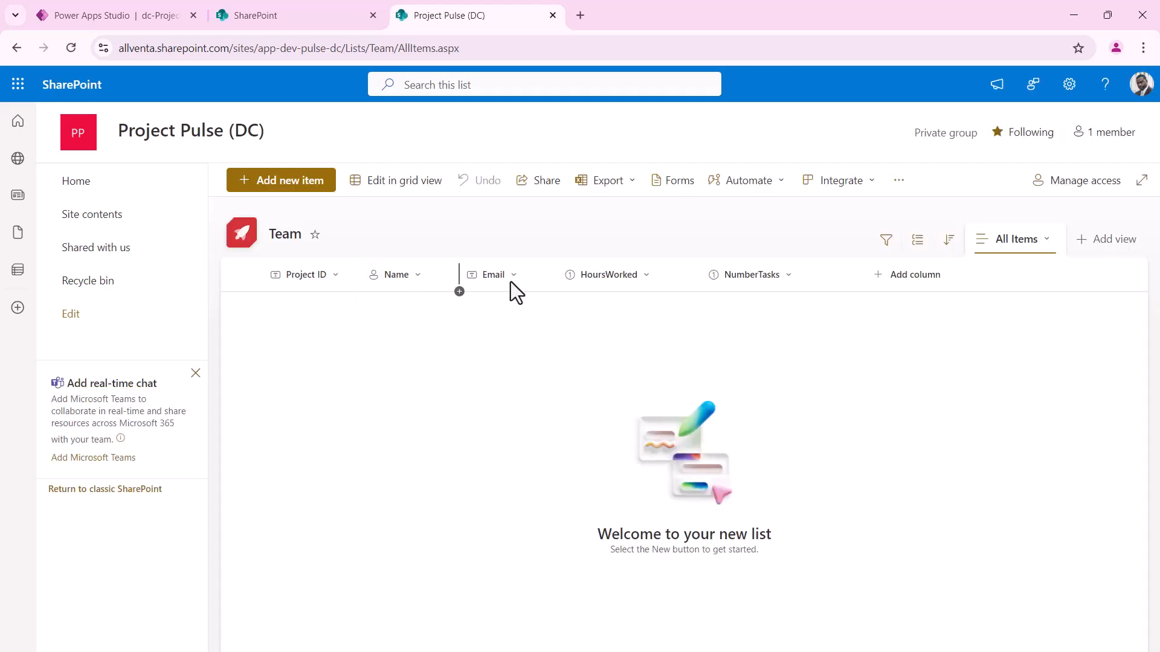
mouse_move(436, 279)
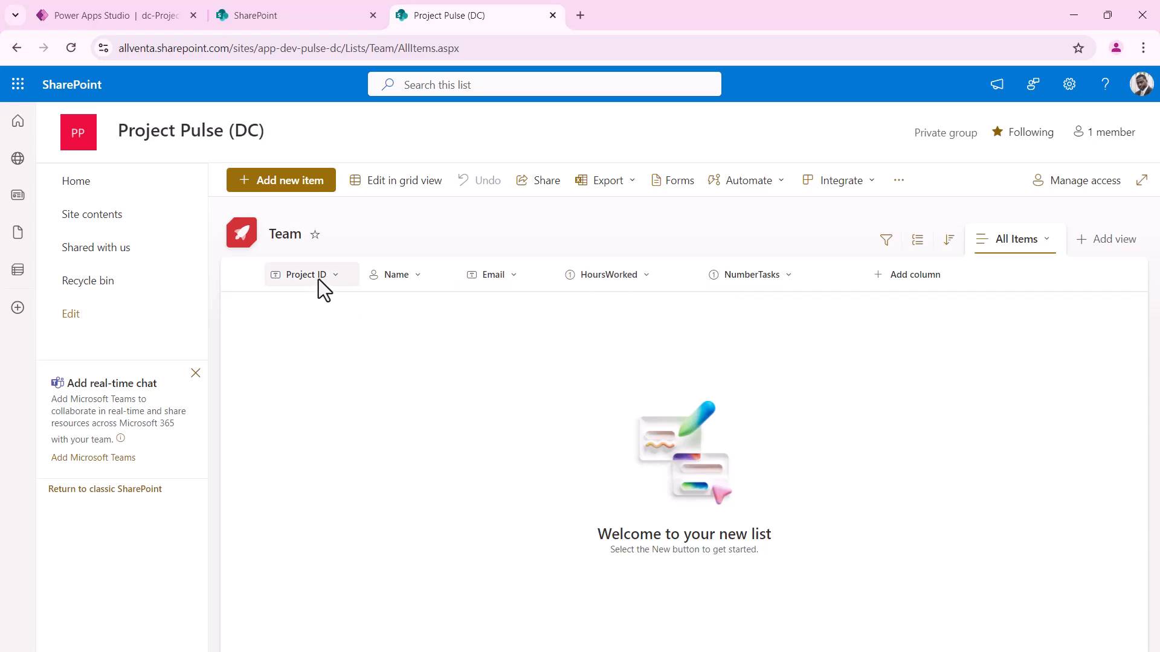
Save the Team view as 'Batch Load', hide Project ID, and show Role before HoursWorked
click(1047, 253)
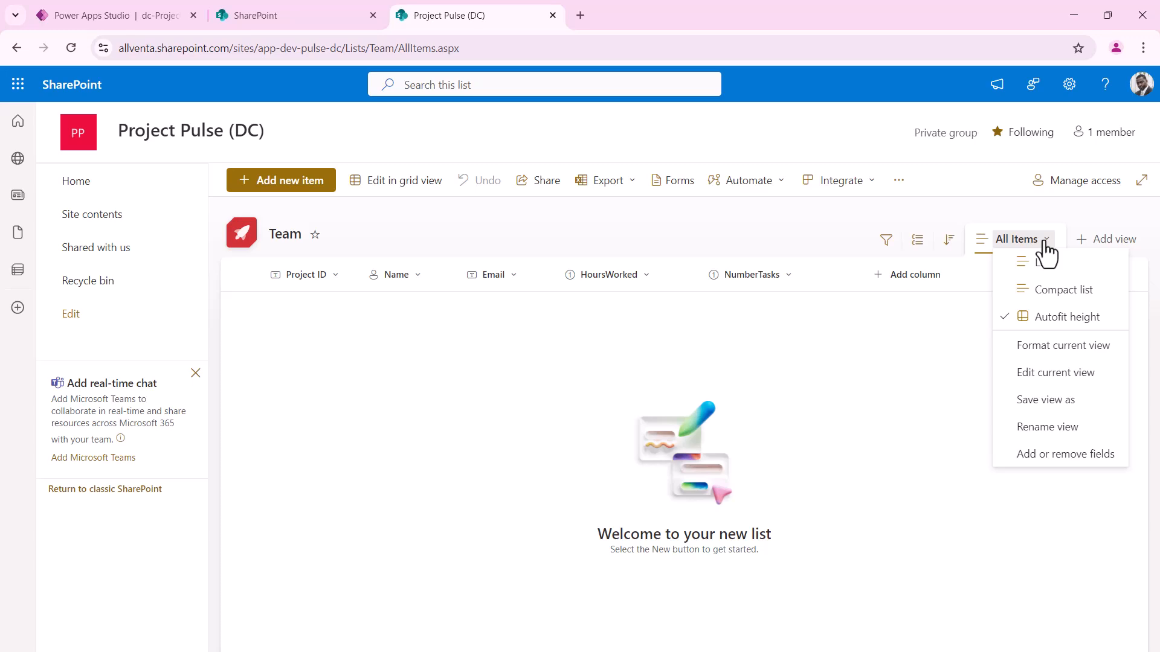
click(1075, 406)
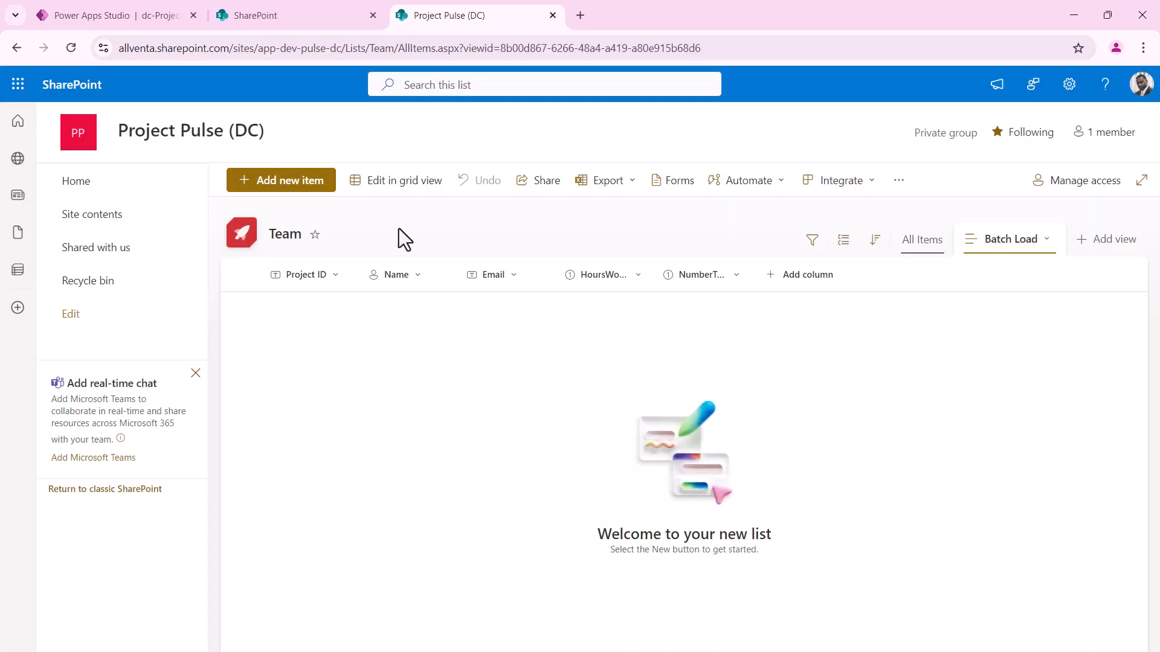
click(339, 281)
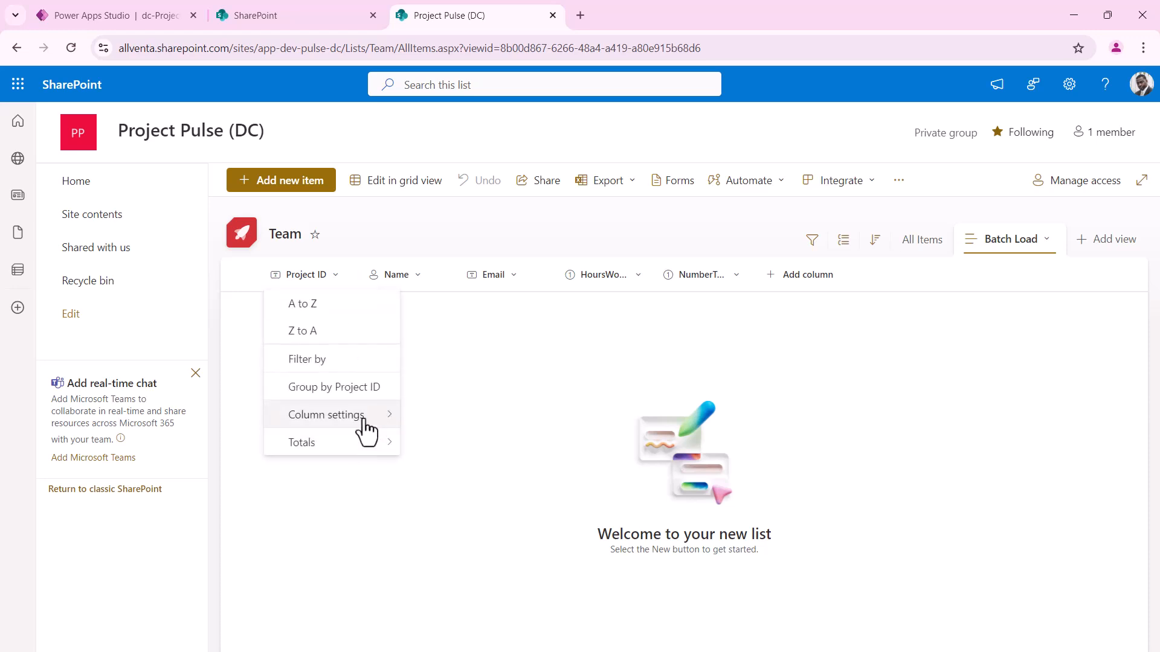
mouse_move(367, 424)
click(474, 527)
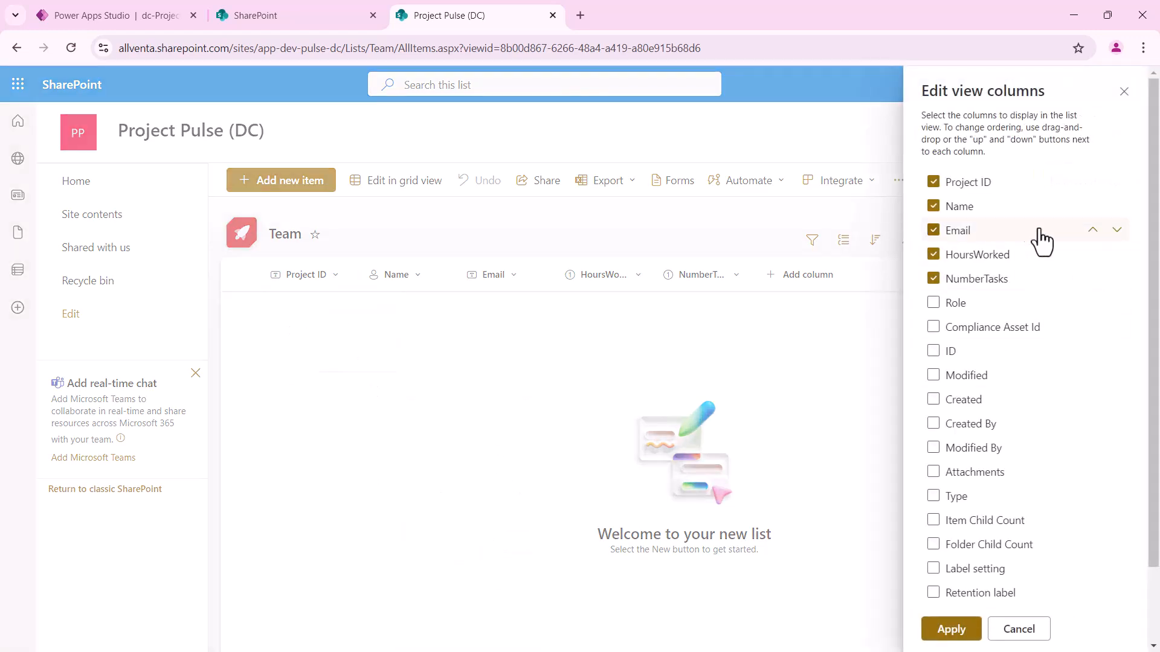
click(934, 183)
click(934, 304)
drag(962, 315, 969, 241)
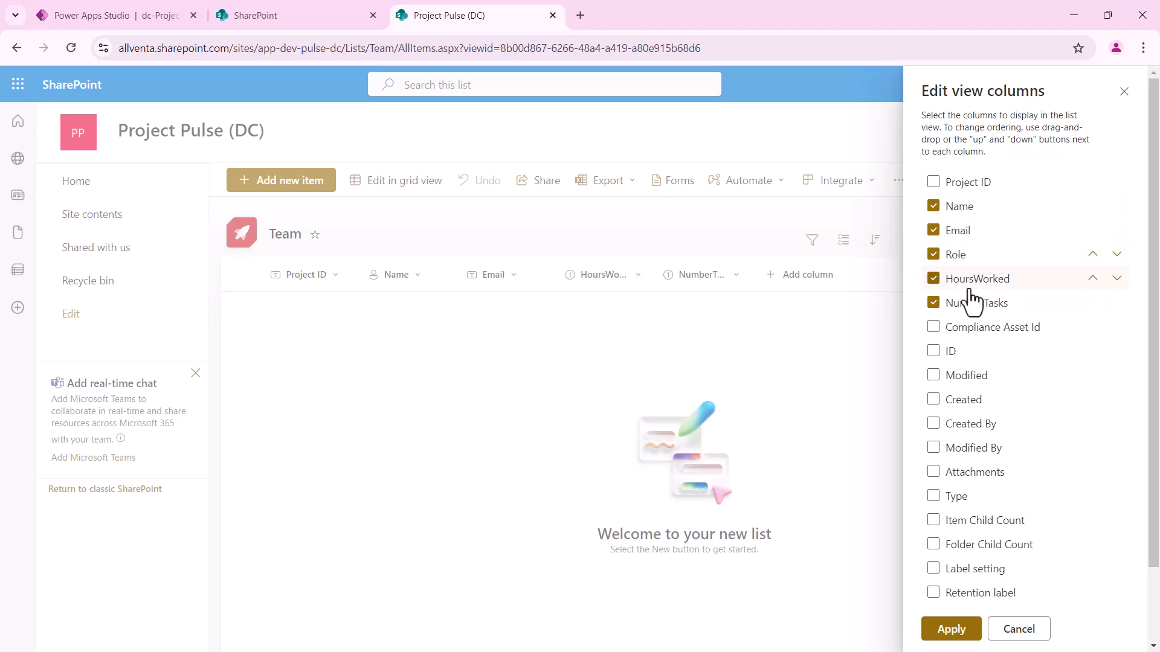
click(960, 631)
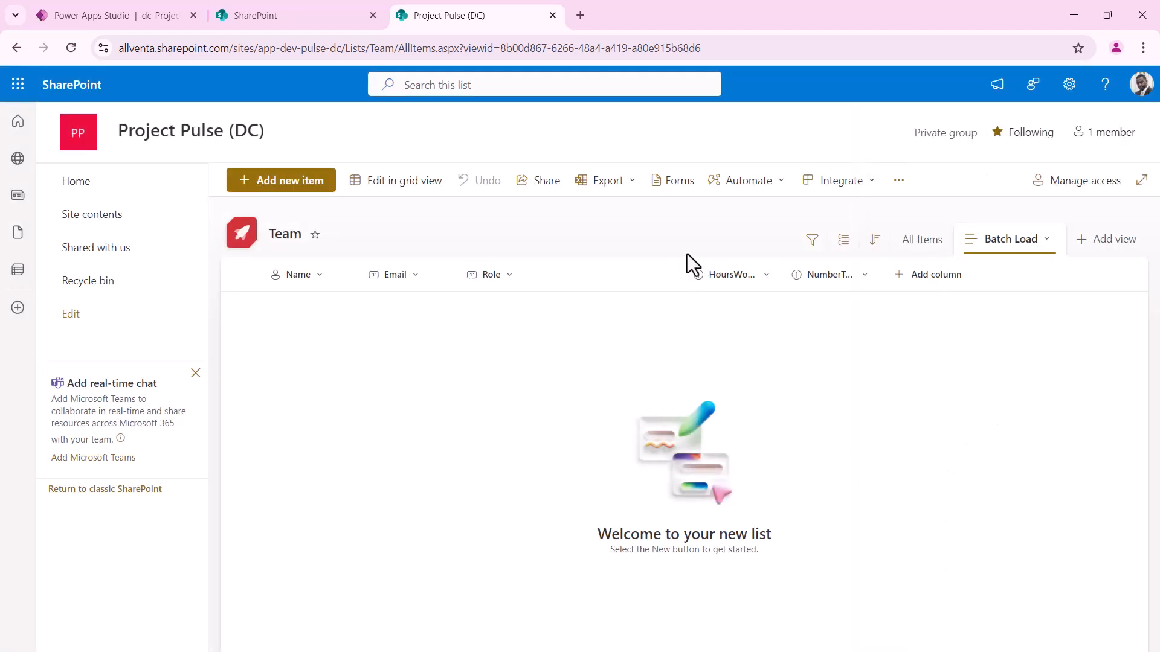
drag(686, 275, 623, 275)
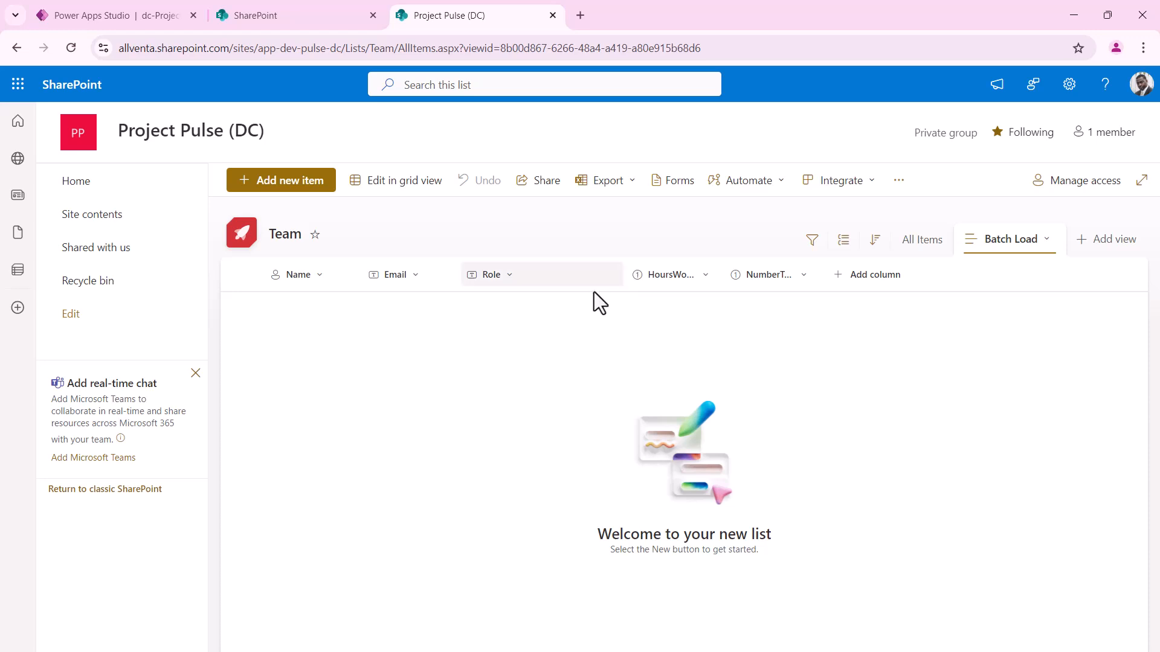
In grid edit mode, add a new Team row and pick a team member for its Name
click(365, 192)
click(305, 310)
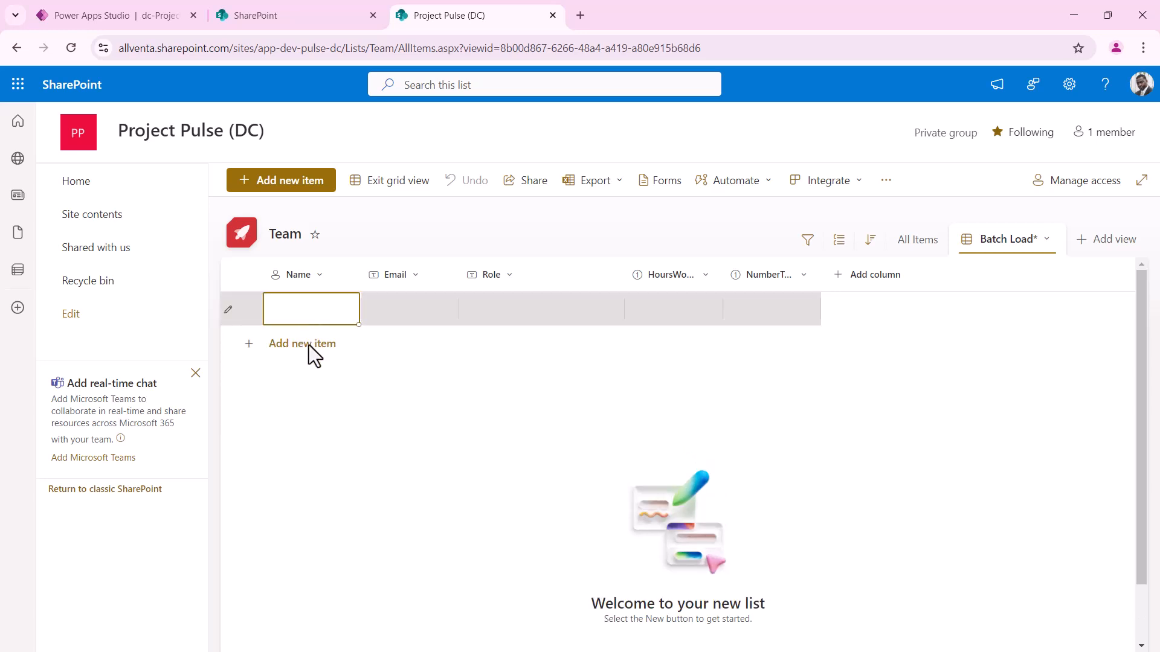
click(318, 314)
key(Return)
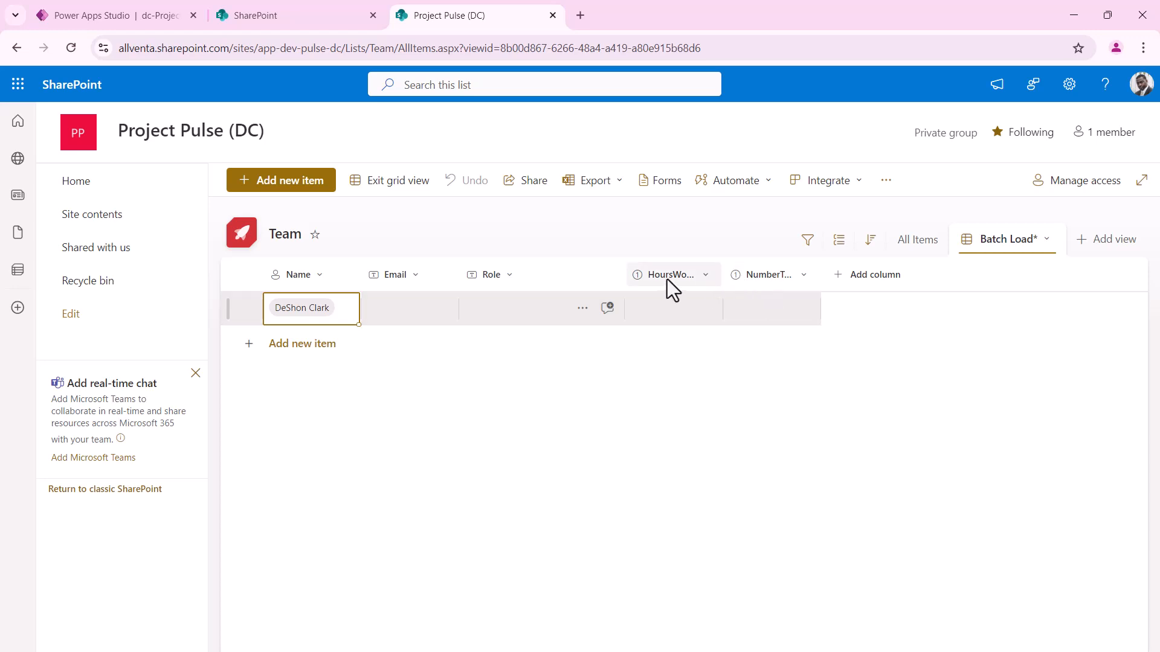
Widen the HoursWorked, NumberTasks and Email columns so their headers show fully
drag(723, 264, 745, 264)
click(710, 305)
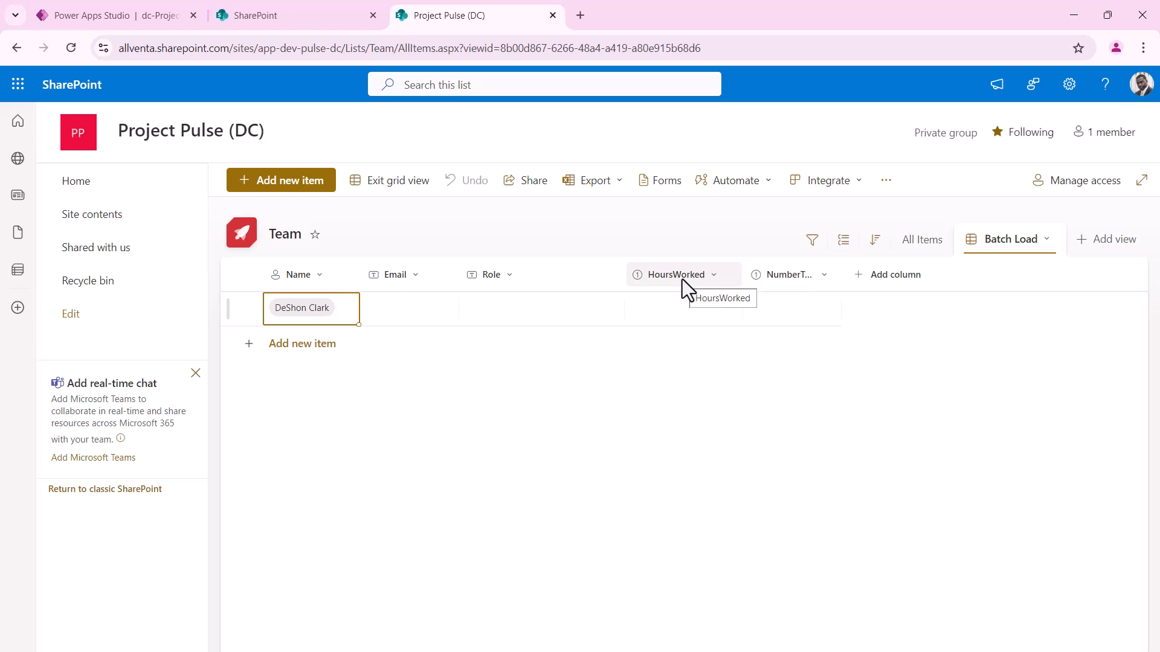
drag(847, 266, 883, 266)
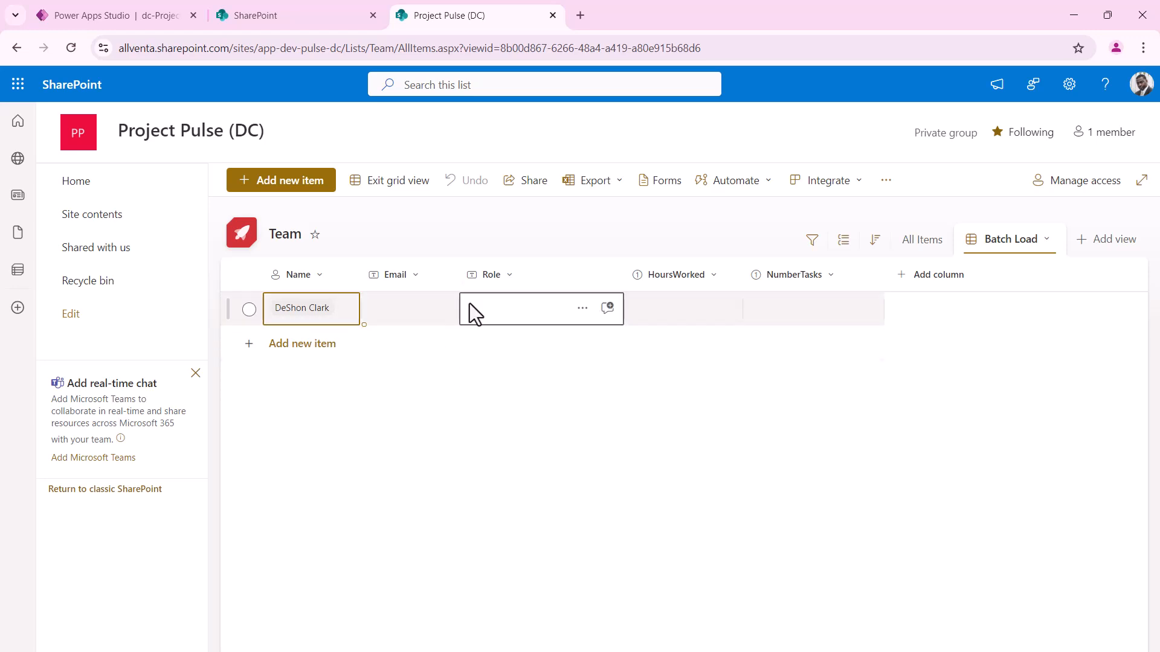
drag(461, 277, 518, 278)
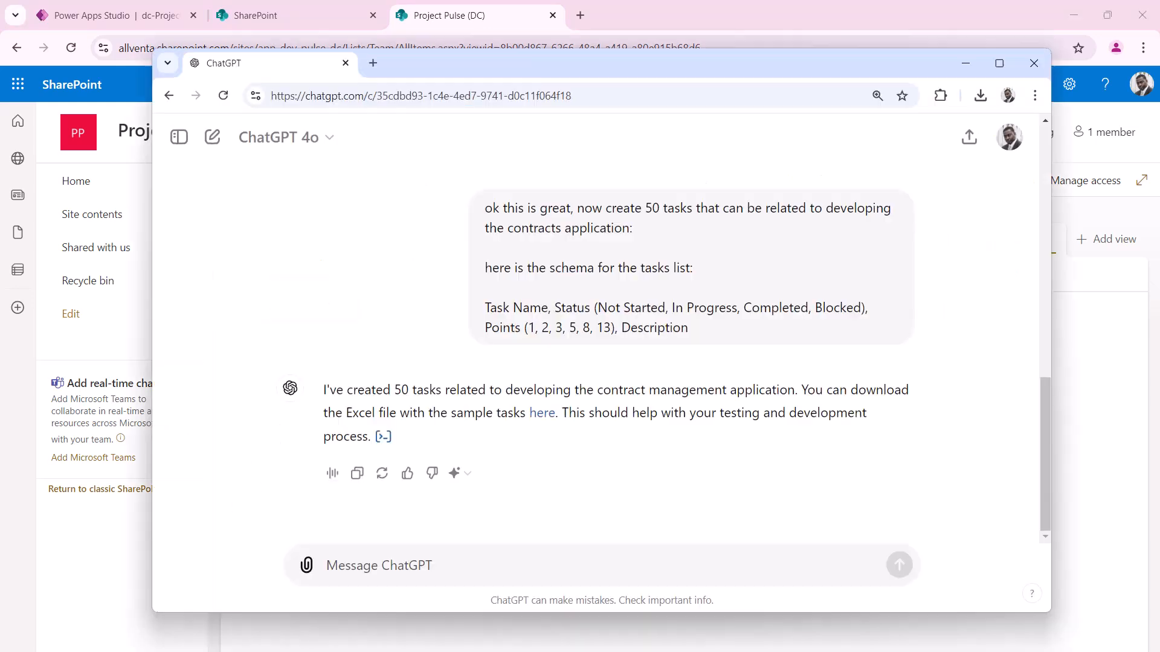
Write a prompt asking for 10 team members, listing each person's name and e-mail on its own line
text(ok great, now i need you to create 10 team members for this project, i have specific names and)
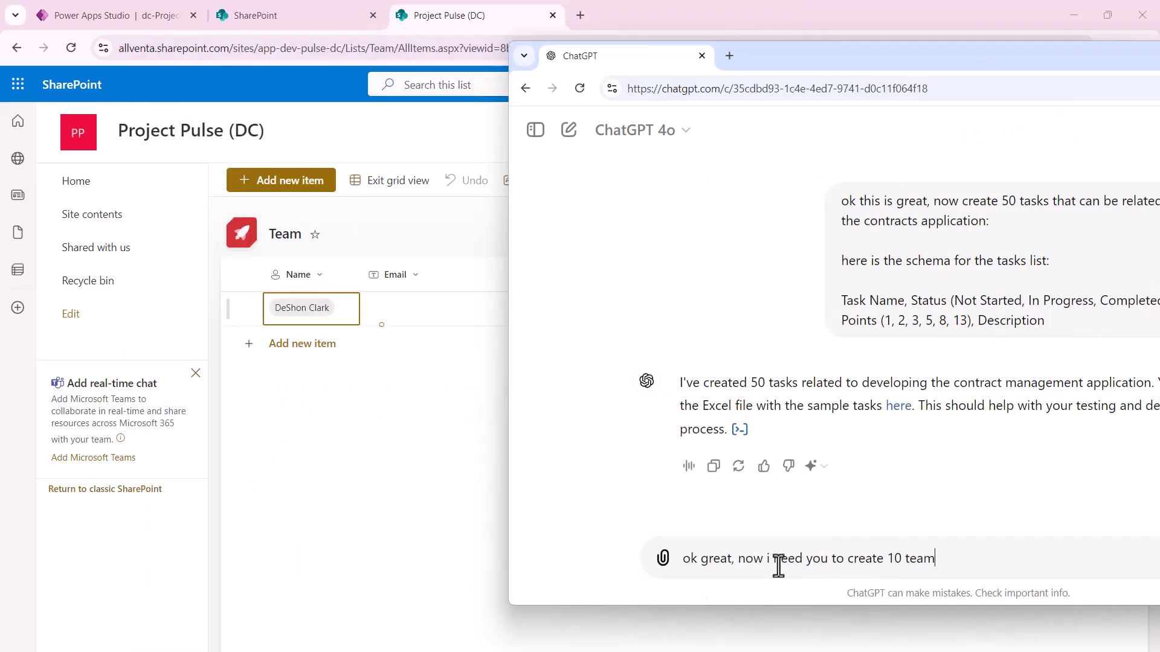
text( emails that you have to use so the system can match the name with their real AD profile.)
key(shift+Return)
key(shift+Return)
key(shift+Return)
key(shift+Return)
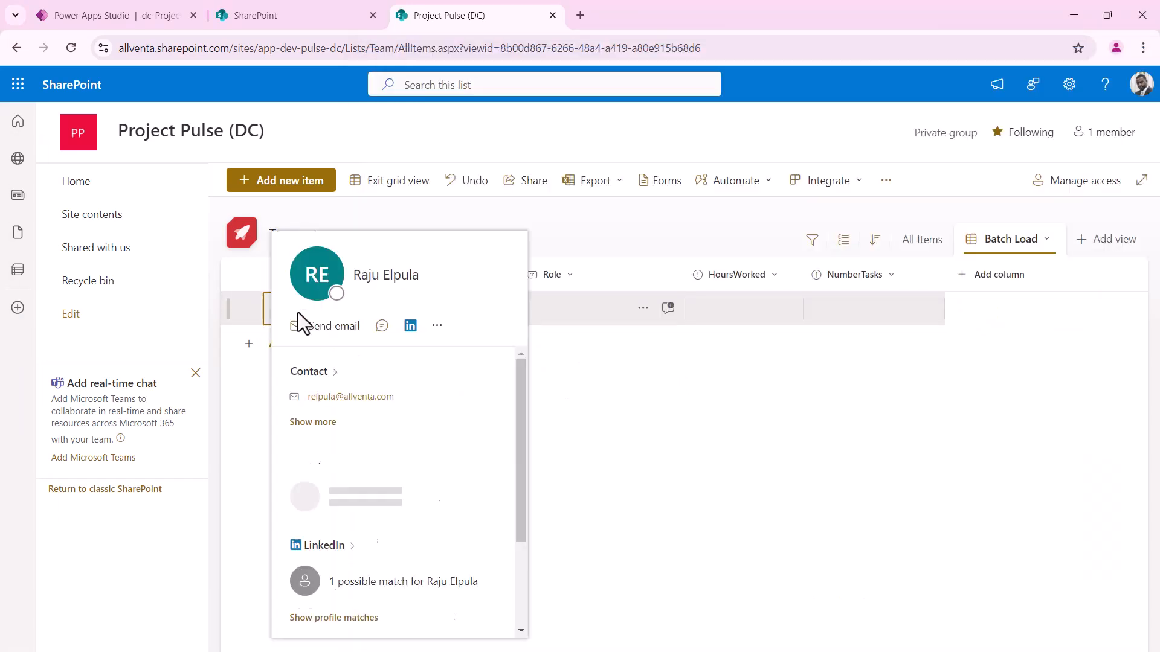
click(305, 310)
text(azer)
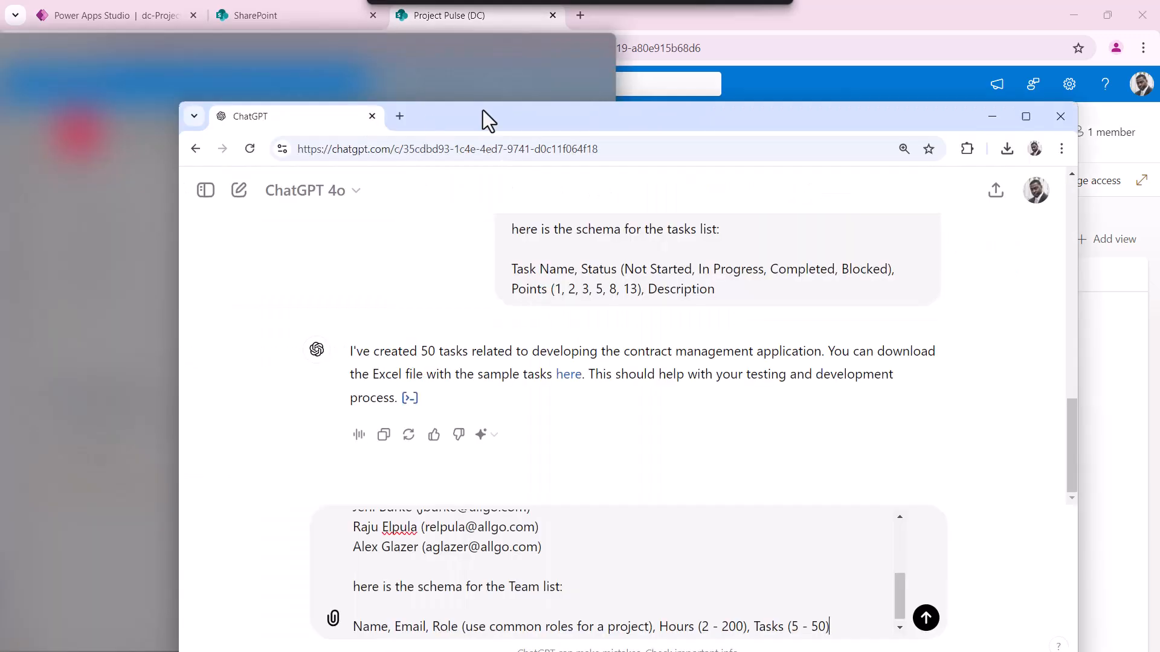
Review the prompt's Team list schema (Name, Email, Role, Hours 2-200, Tasks 5-50) and send it
drag(483, 109, 465, 66)
scroll(575, 562, up, 5)
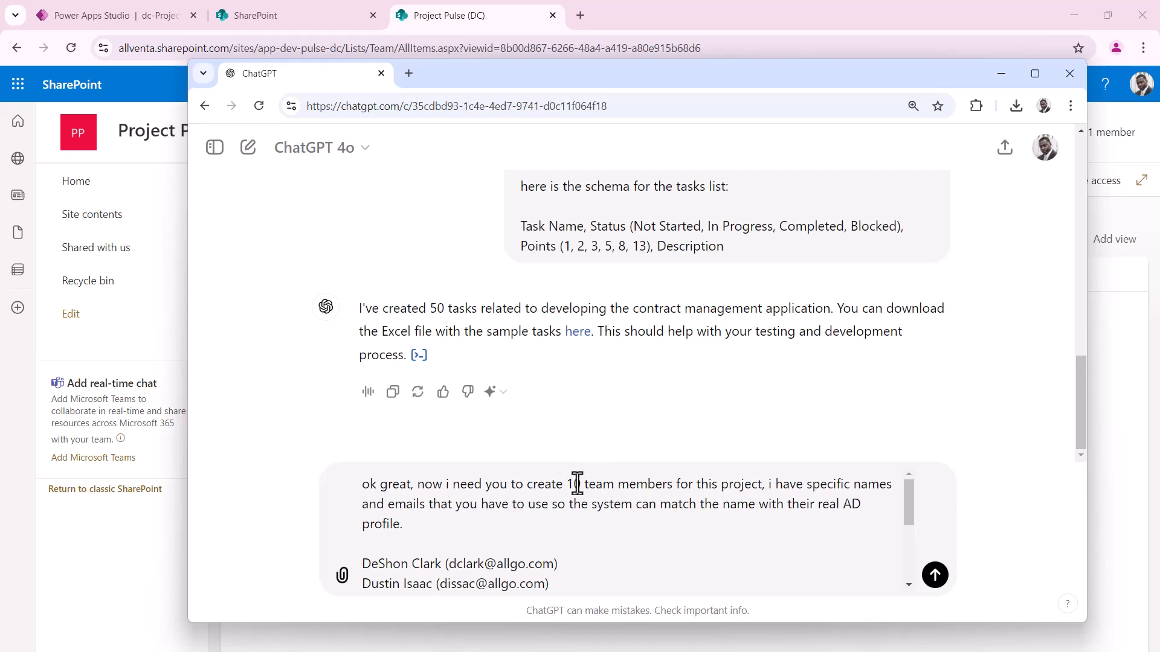
drag(532, 487, 779, 488)
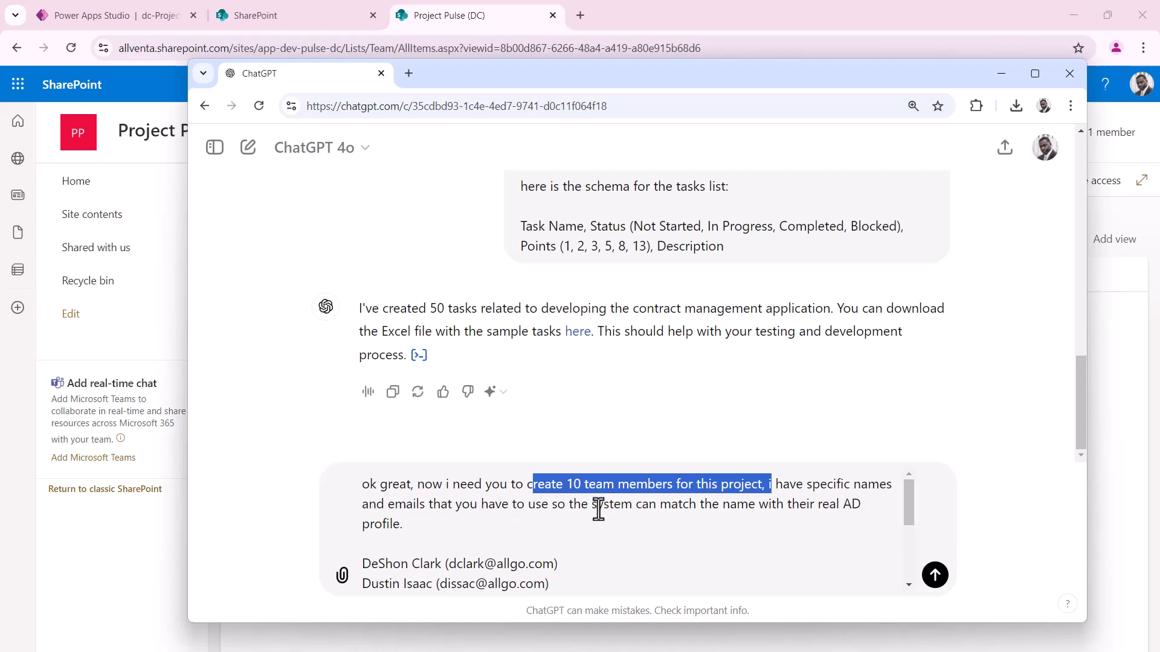
drag(548, 506, 837, 506)
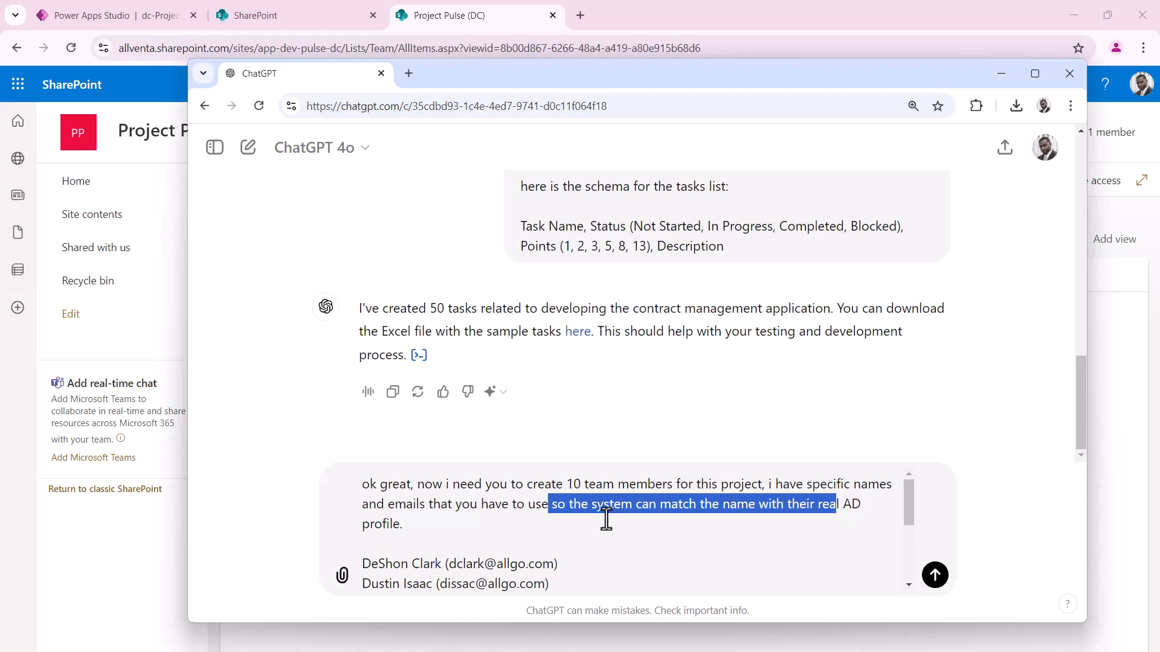
scroll(590, 518, down, 3)
scroll(590, 517, up, 1)
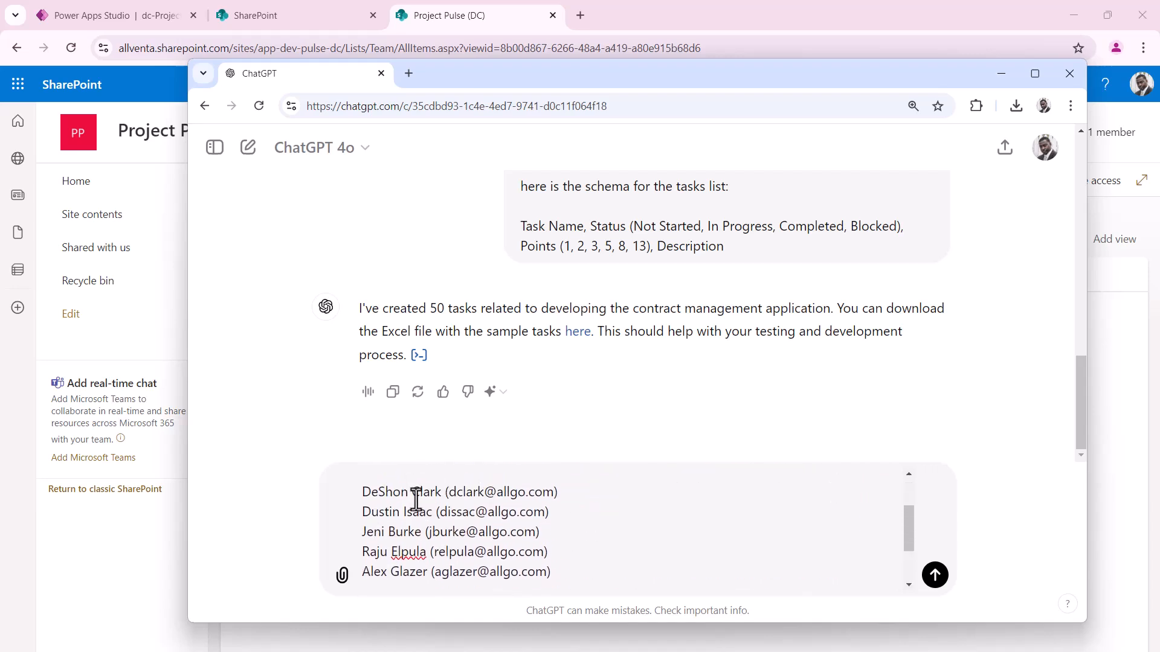
scroll(506, 562, down, 2)
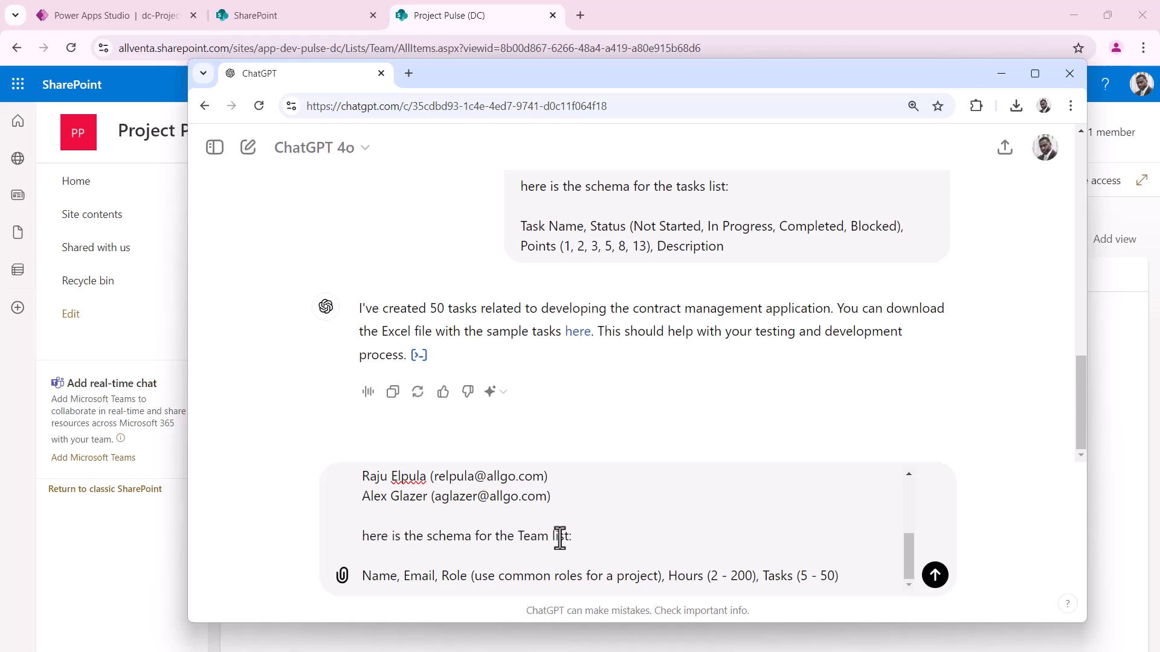
drag(574, 536, 517, 536)
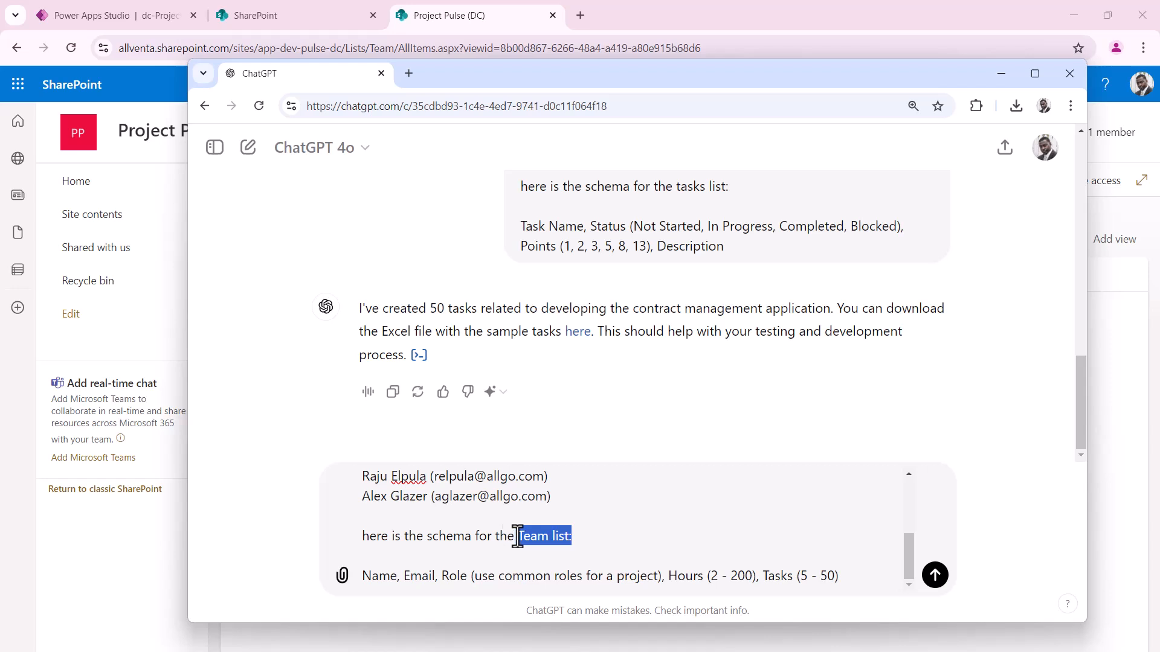
double_click(376, 576)
double_click(424, 577)
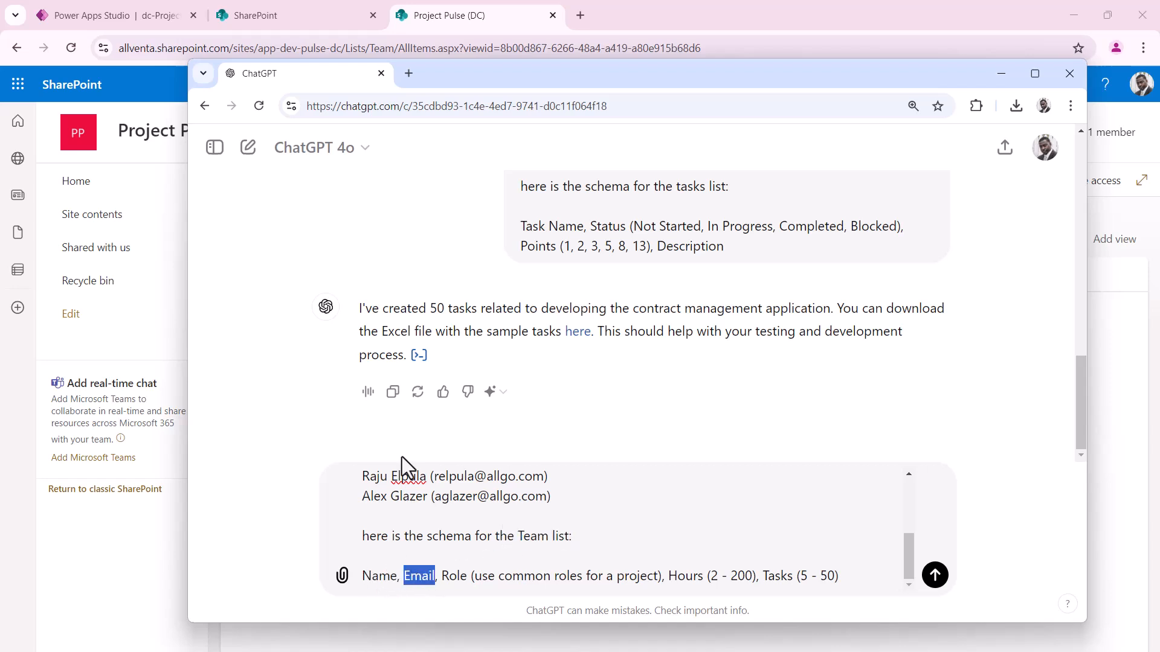
double_click(454, 576)
drag(645, 581, 543, 579)
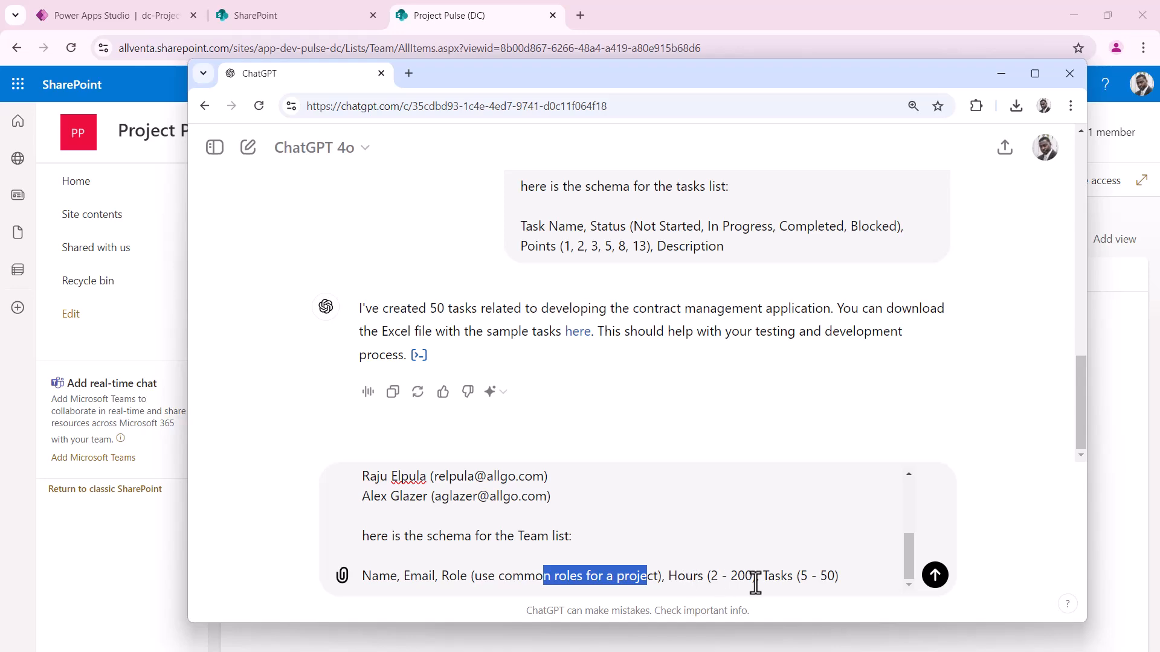
drag(751, 578, 705, 578)
drag(835, 578, 793, 578)
click(940, 583)
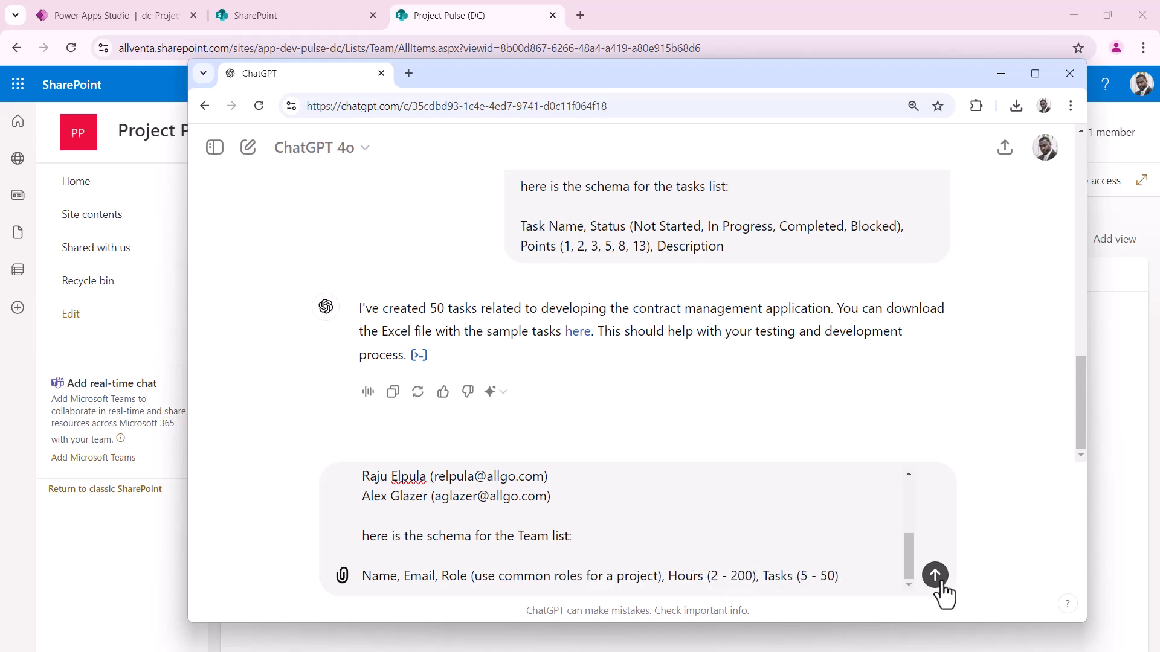
click(940, 583)
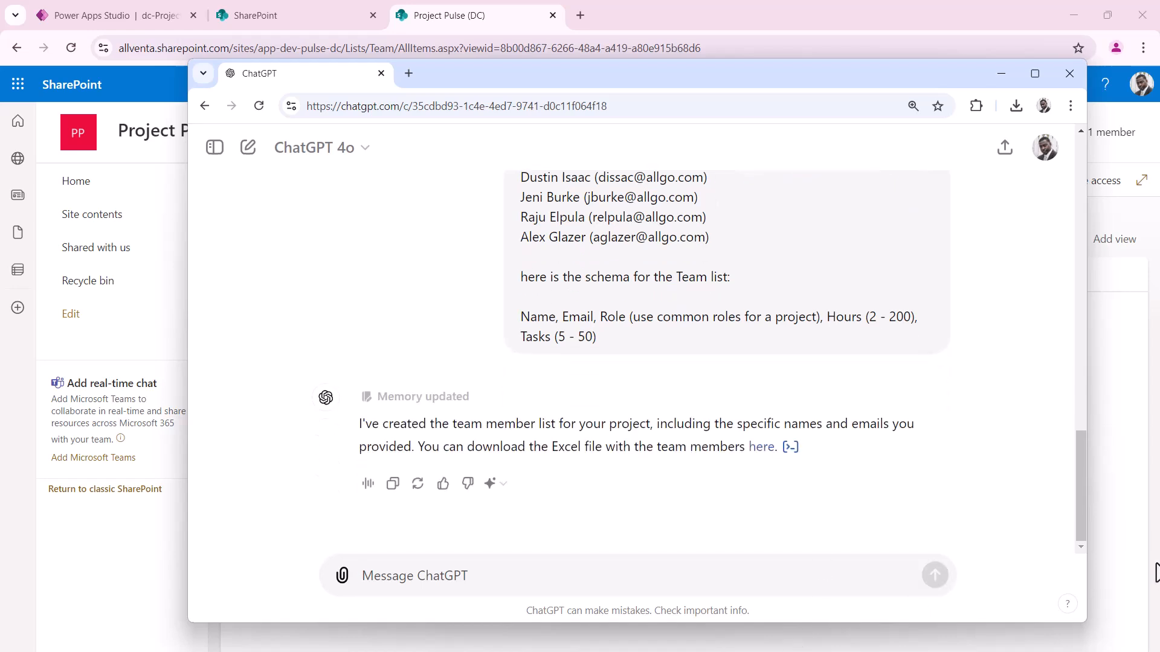
Save the generated contract_management_team.xlsx to Downloads and open it
click(764, 450)
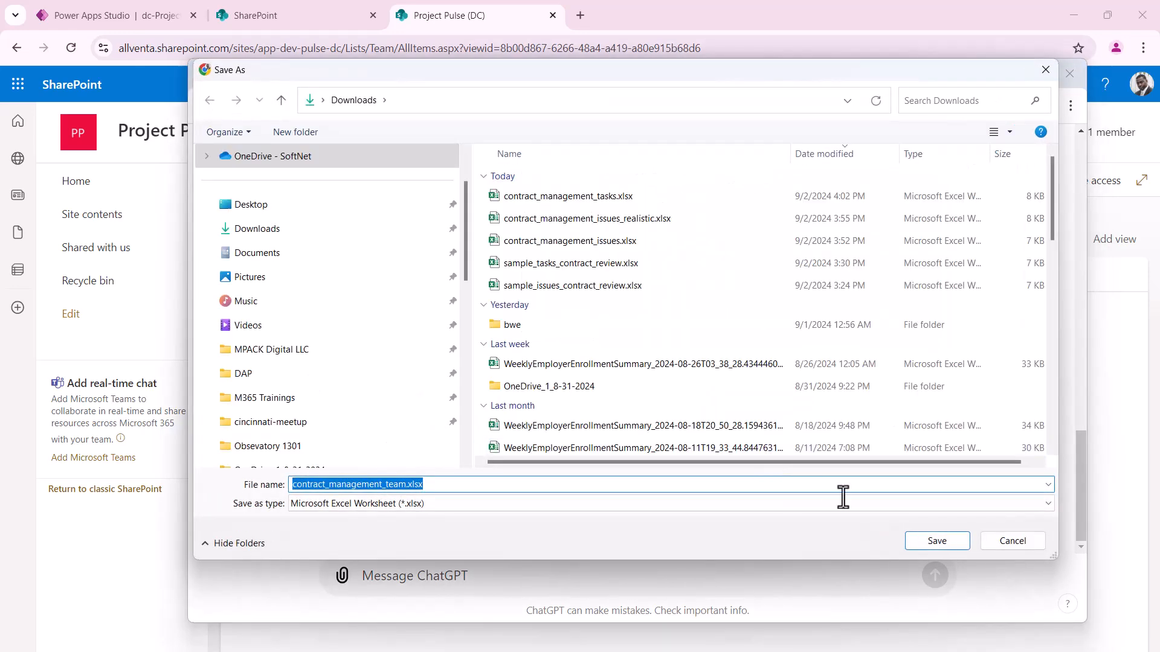
click(936, 541)
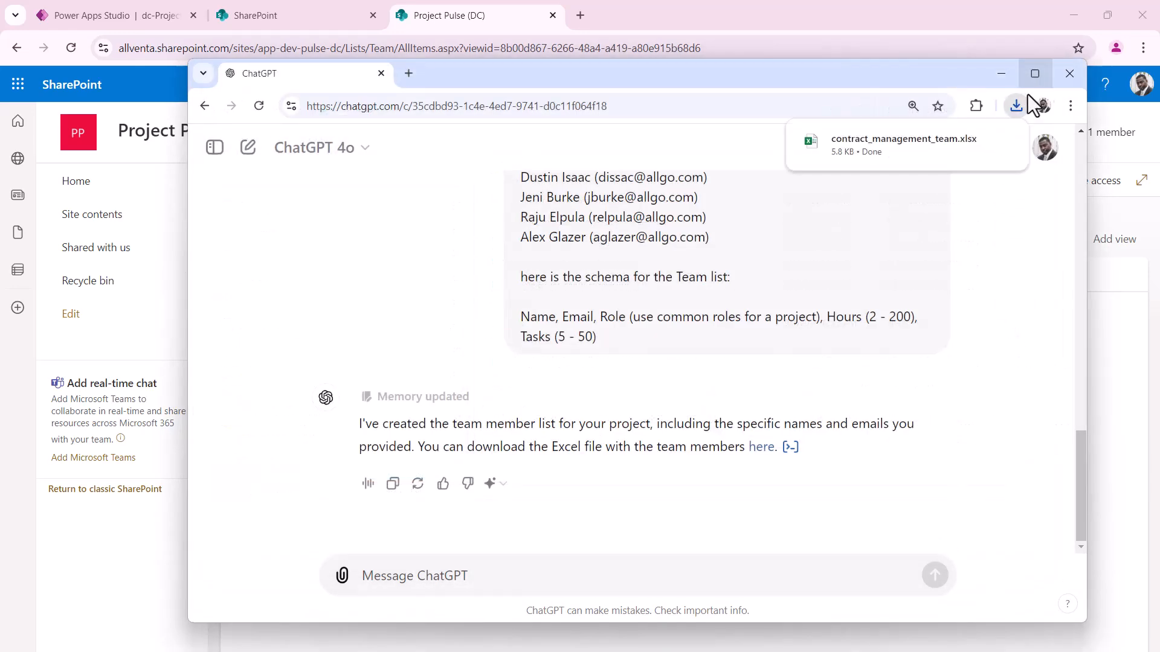
click(974, 140)
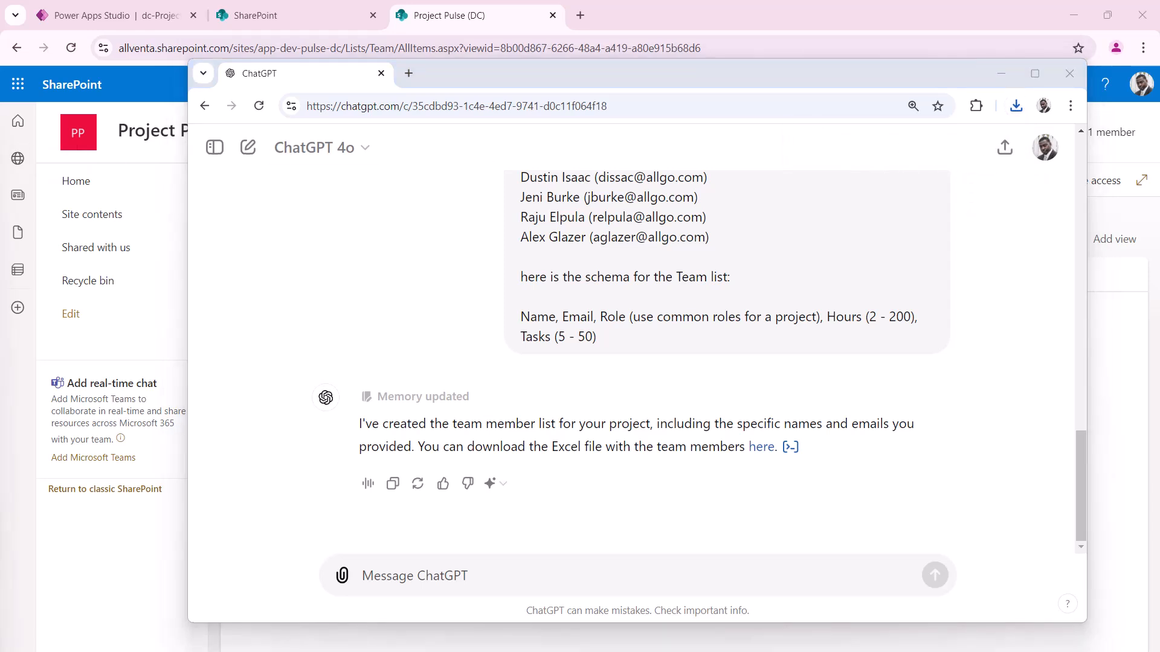
Widen the Name, Email and Role columns so the team data is fully visible
drag(959, 190, 803, 100)
drag(284, 204, 355, 204)
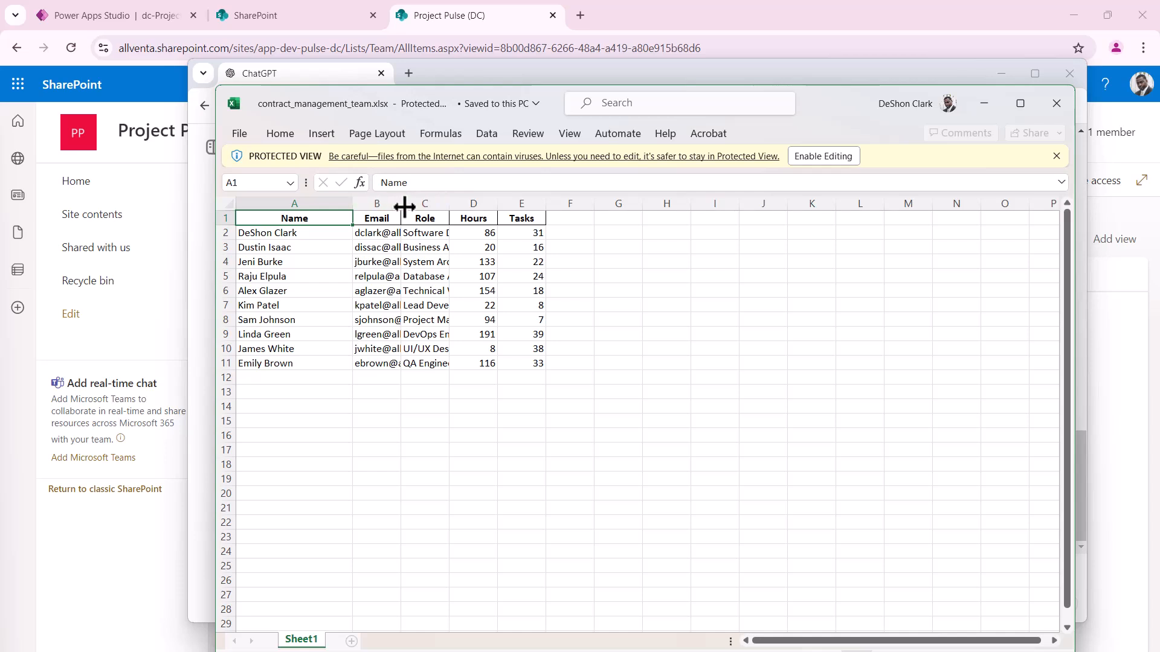
drag(399, 204, 540, 218)
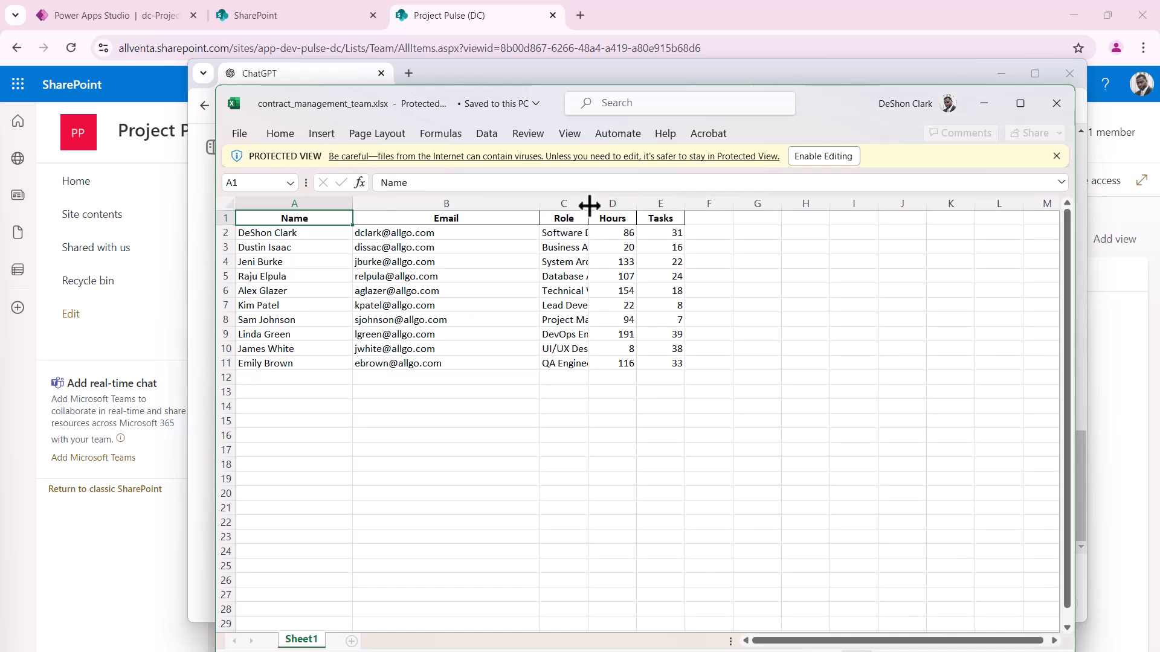
drag(590, 205, 680, 204)
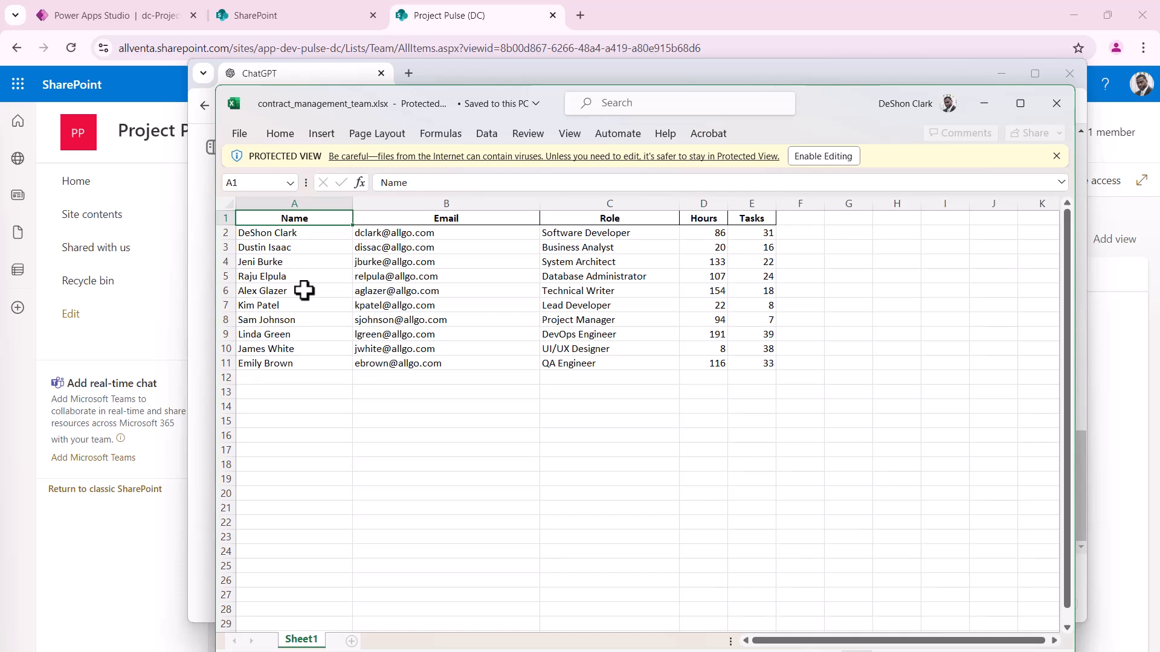
Copy the ten team rows in A2:E11 and go back to the SharePoint Team list
drag(259, 305, 748, 365)
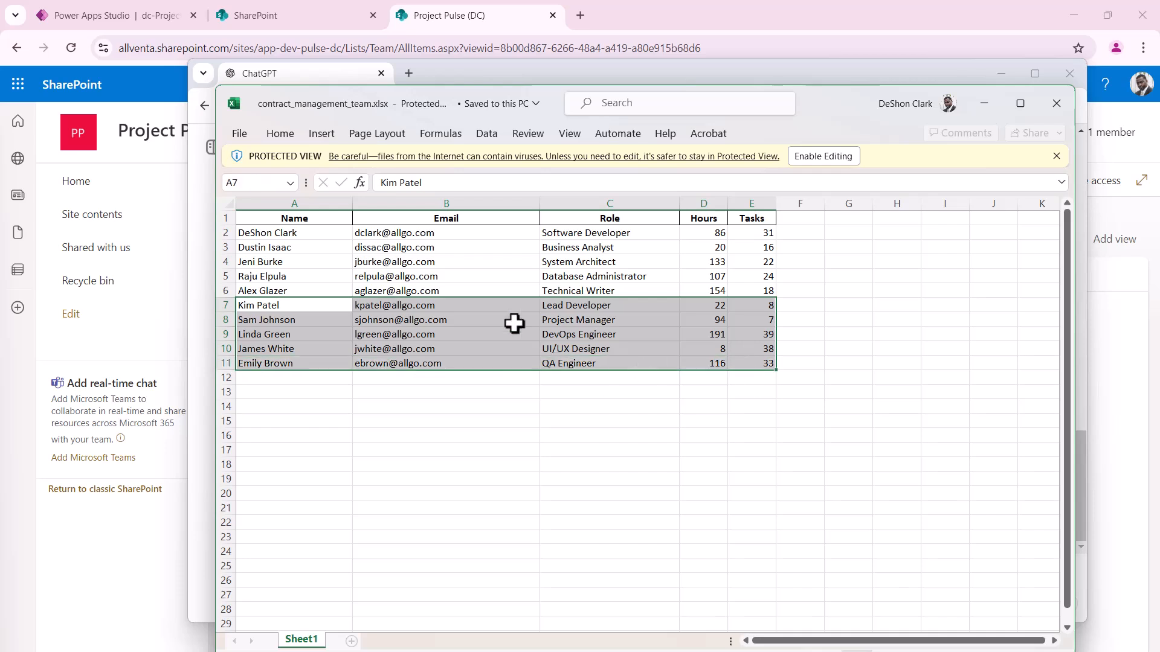
click(485, 406)
click(267, 232)
drag(268, 232, 767, 367)
key(ctrl+c)
key(alt+Tab)
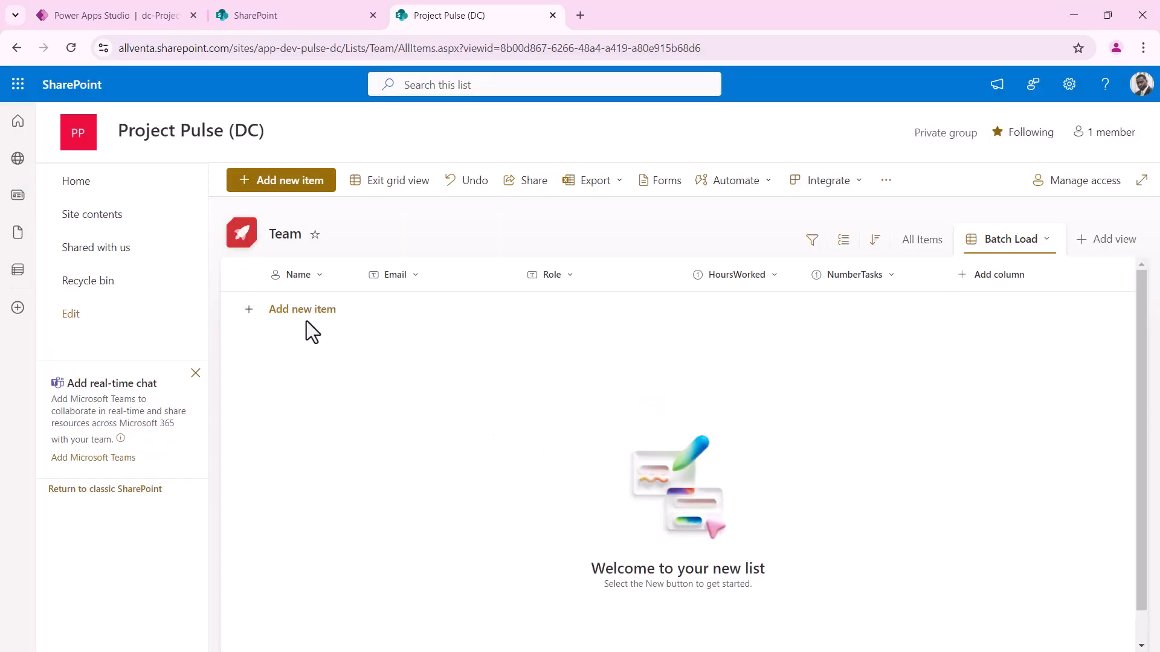
Add a new row to the Team list and paste the ten copied team rows into it
click(294, 312)
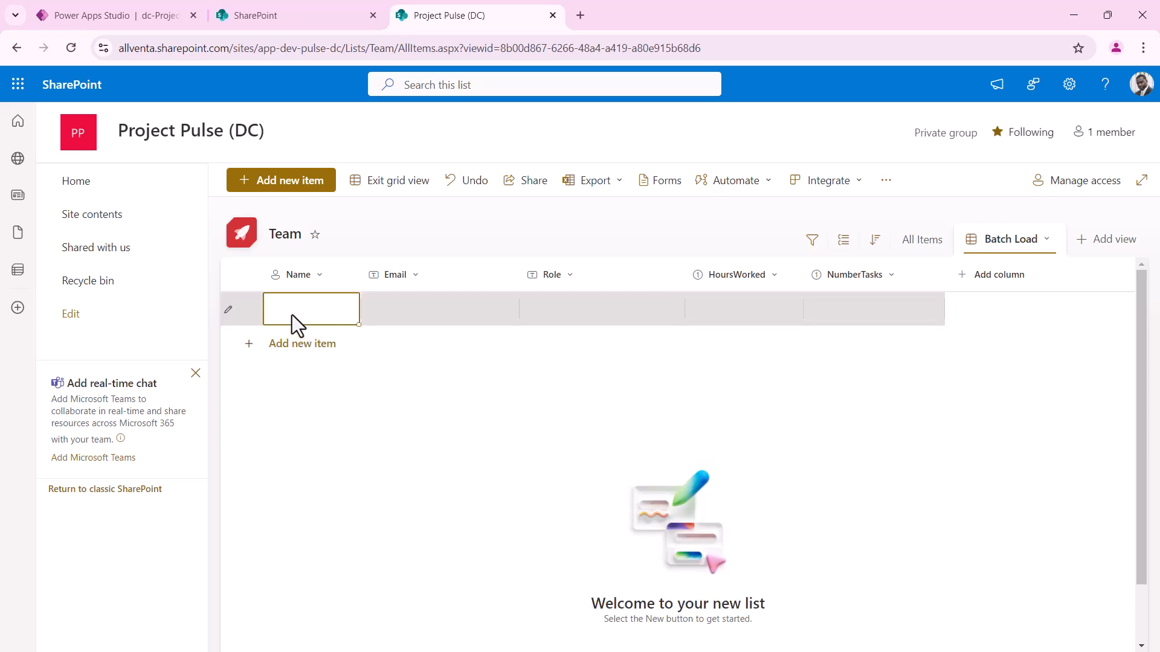
click(292, 314)
key(Escape)
click(277, 316)
key(ctrl+v)
click(681, 525)
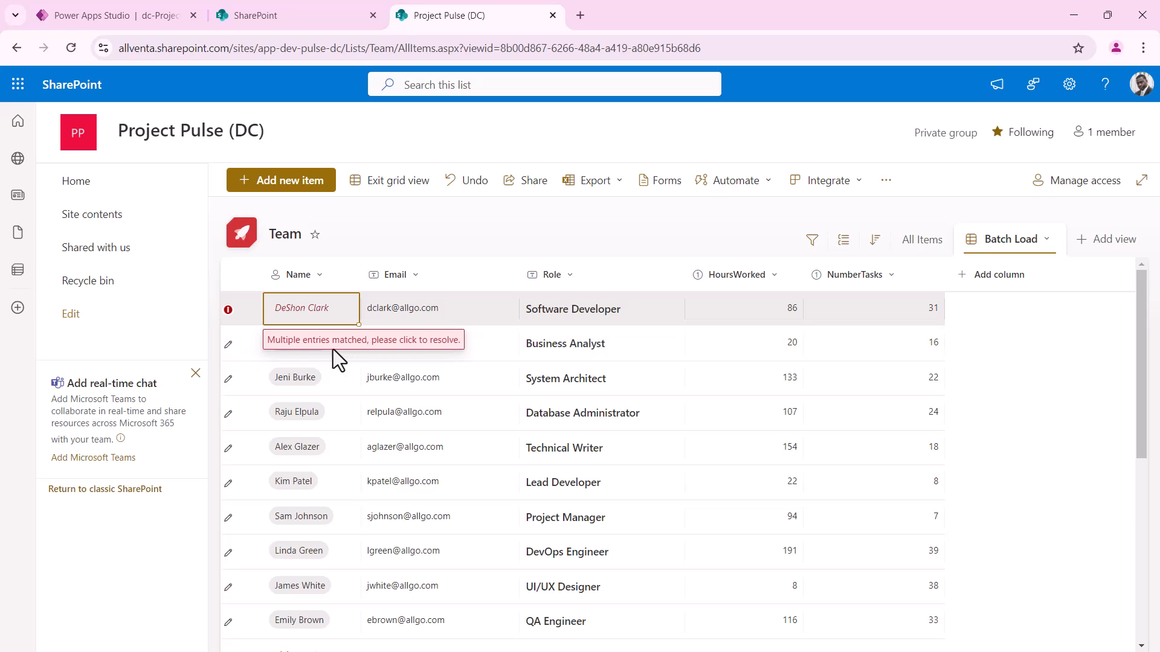
Resolve the third row's ambiguous Name by choosing the matching person from the suggestions
click(327, 316)
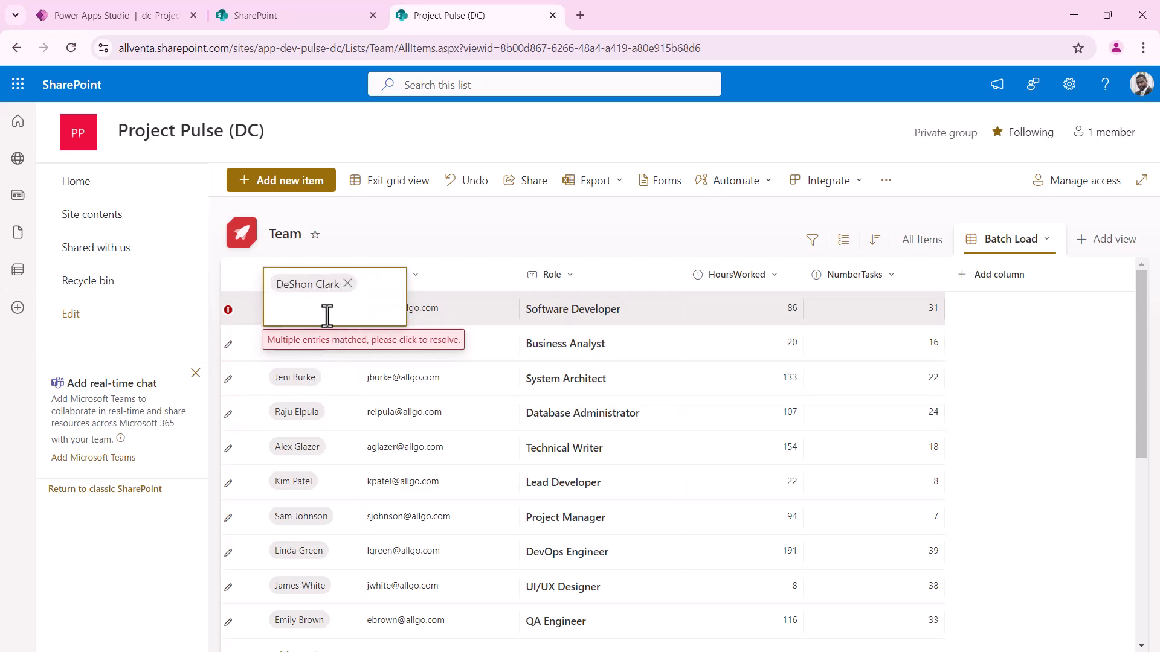
click(325, 377)
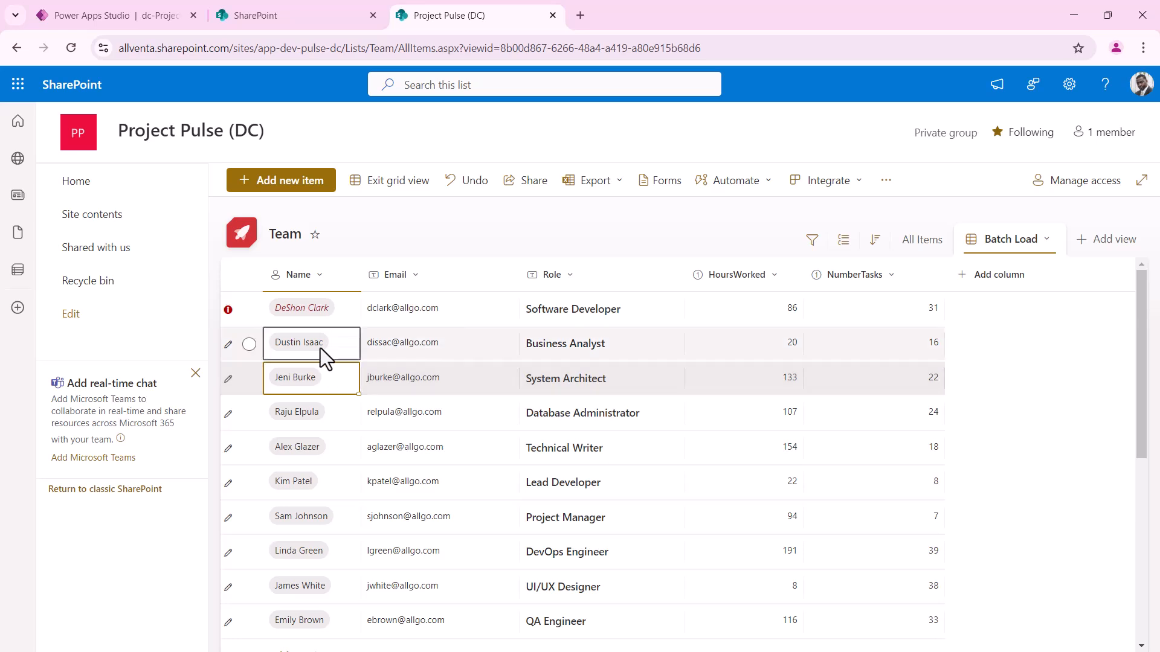
click(320, 348)
click(316, 312)
click(323, 309)
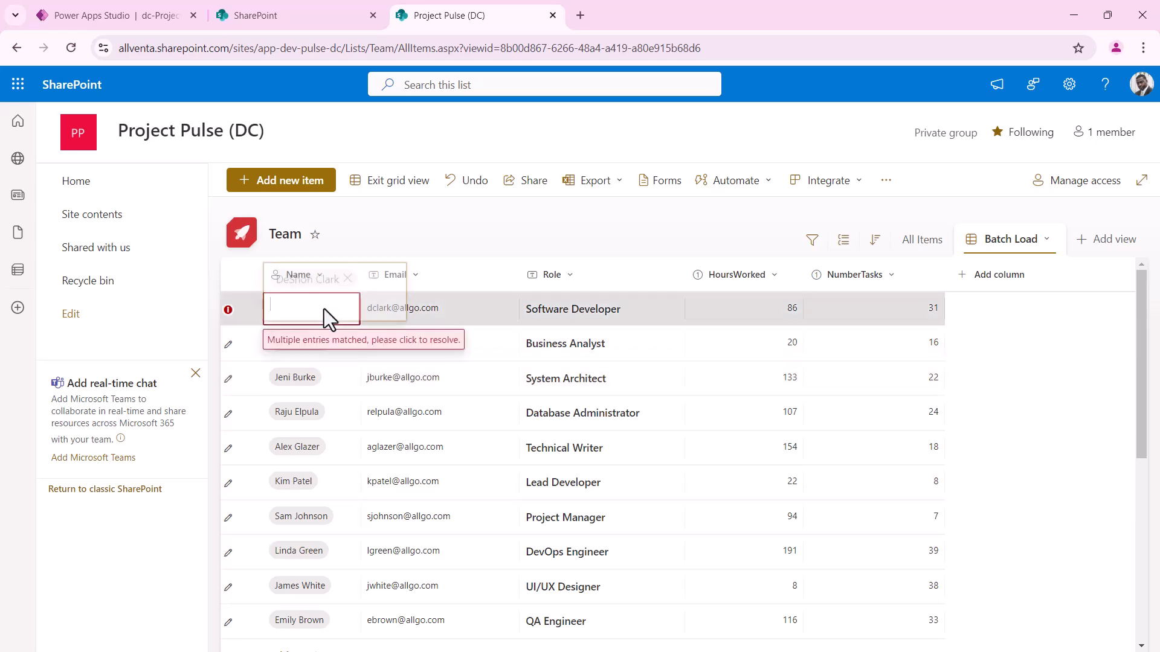
click(309, 381)
text(jen)
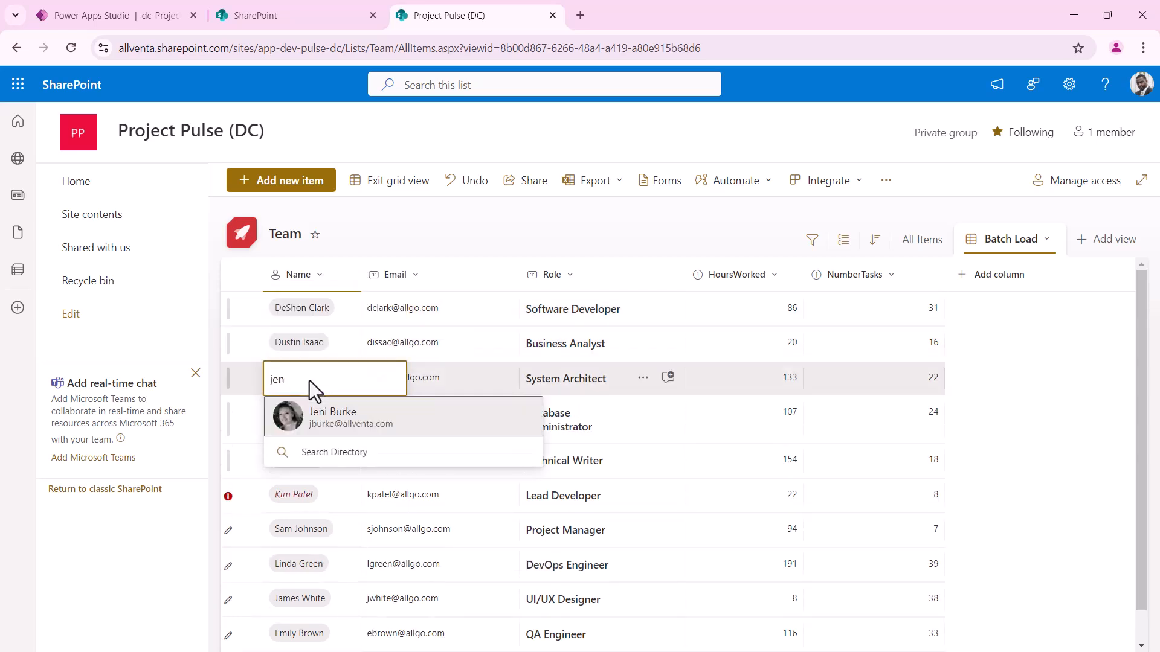
click(343, 420)
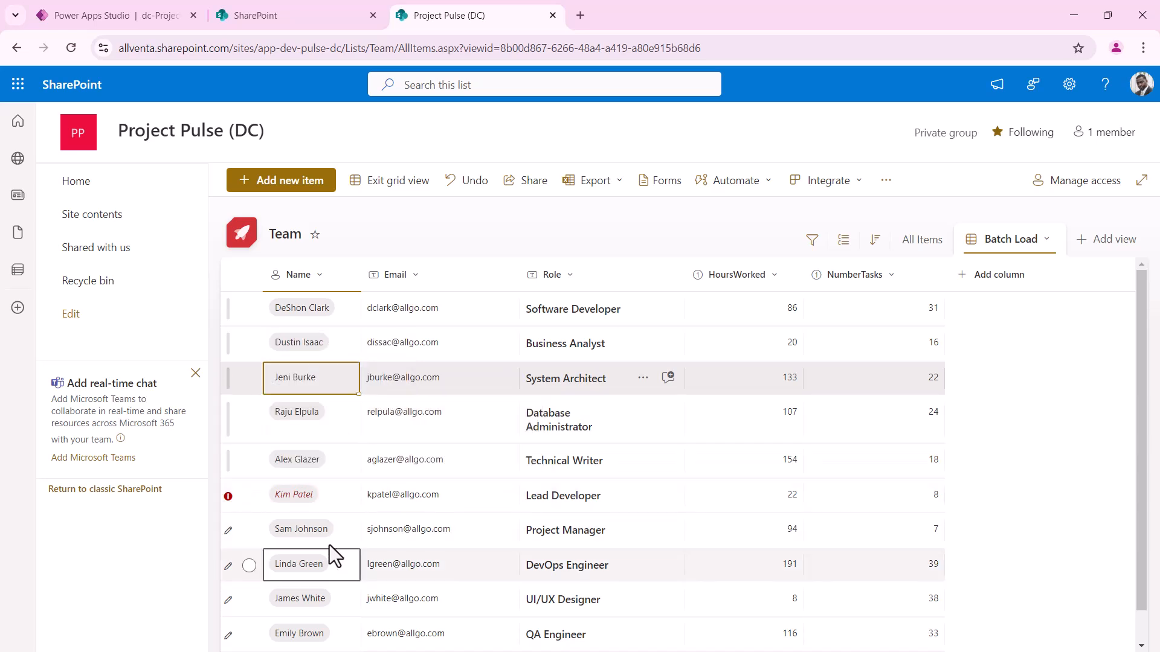
scroll(307, 529, down, 1)
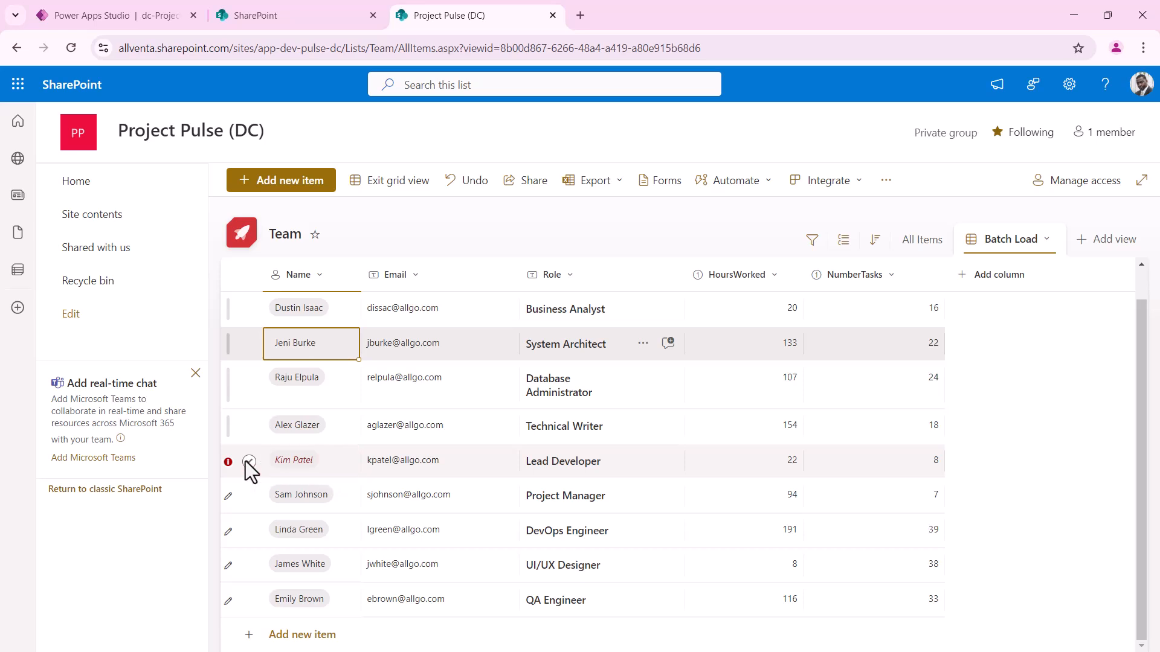
key(Left)
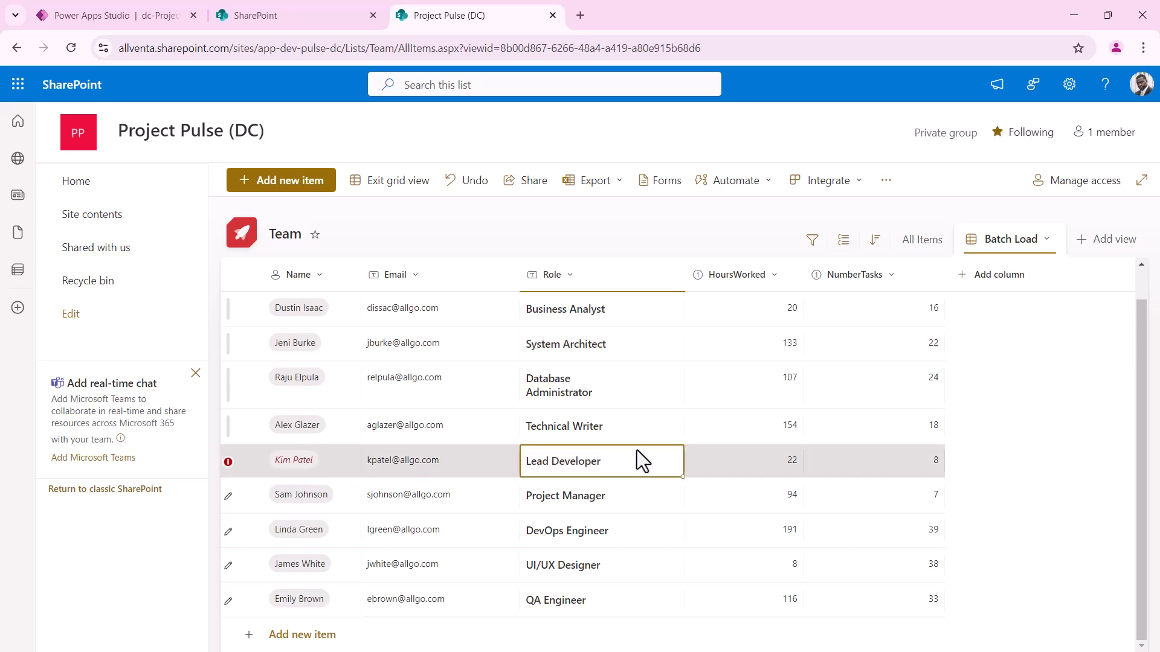
Remove the unmatched names from the Lead Developer, Project Manager, DevOps, UI/UX and QA rows
click(325, 497)
click(311, 530)
click(337, 530)
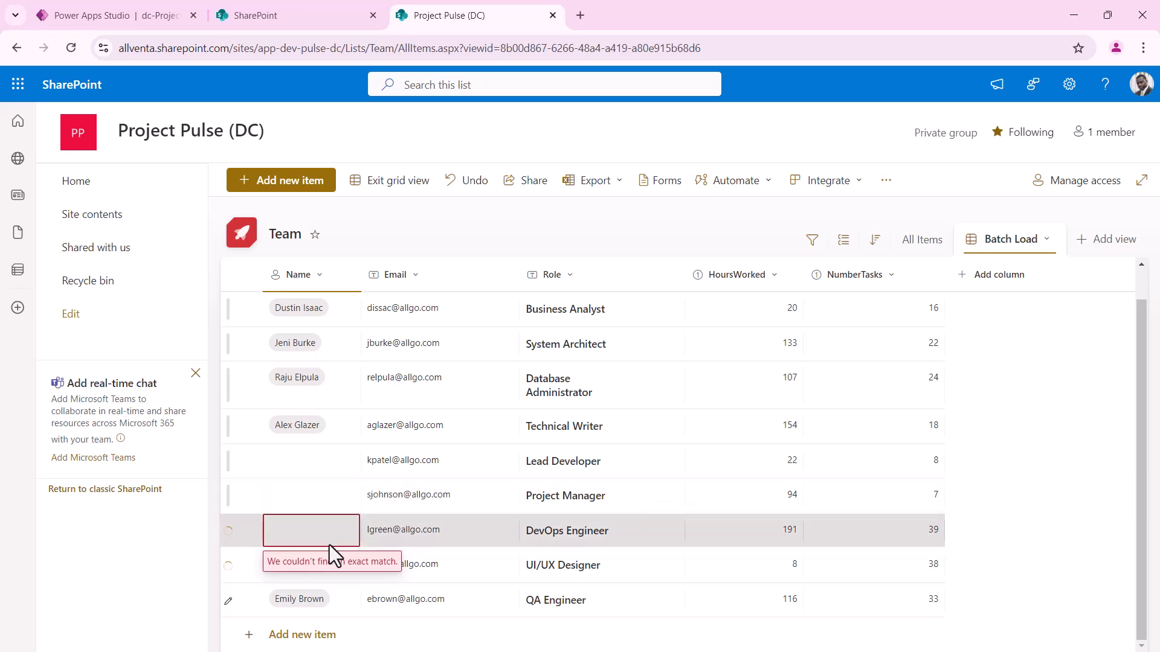
click(309, 566)
click(336, 565)
click(317, 601)
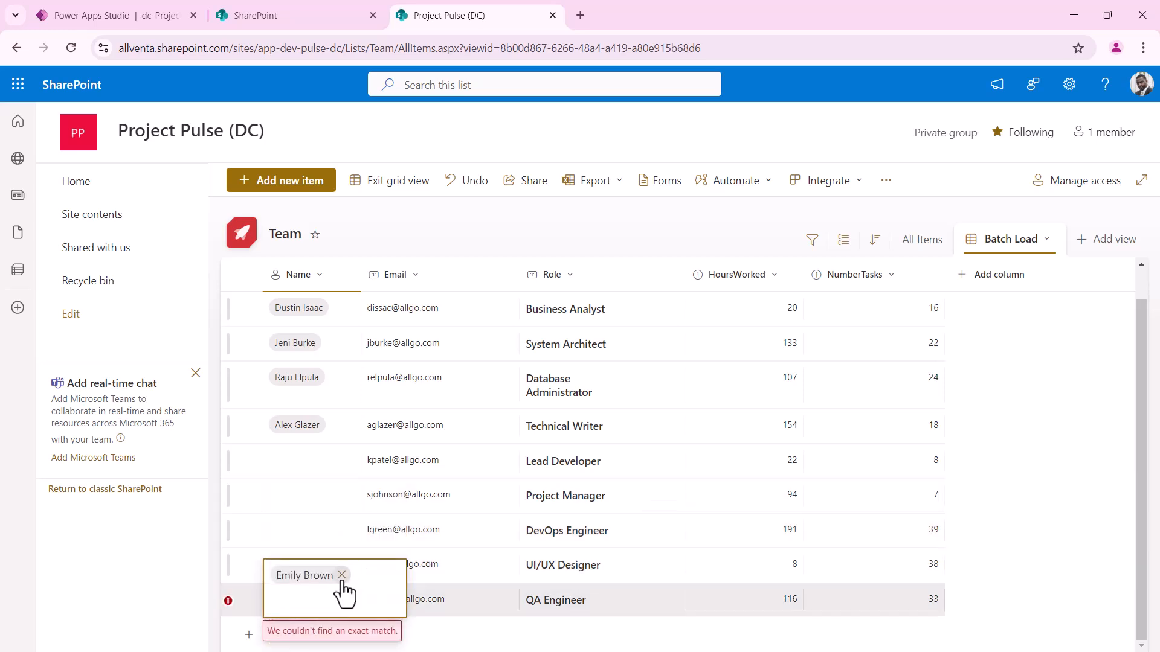
click(338, 575)
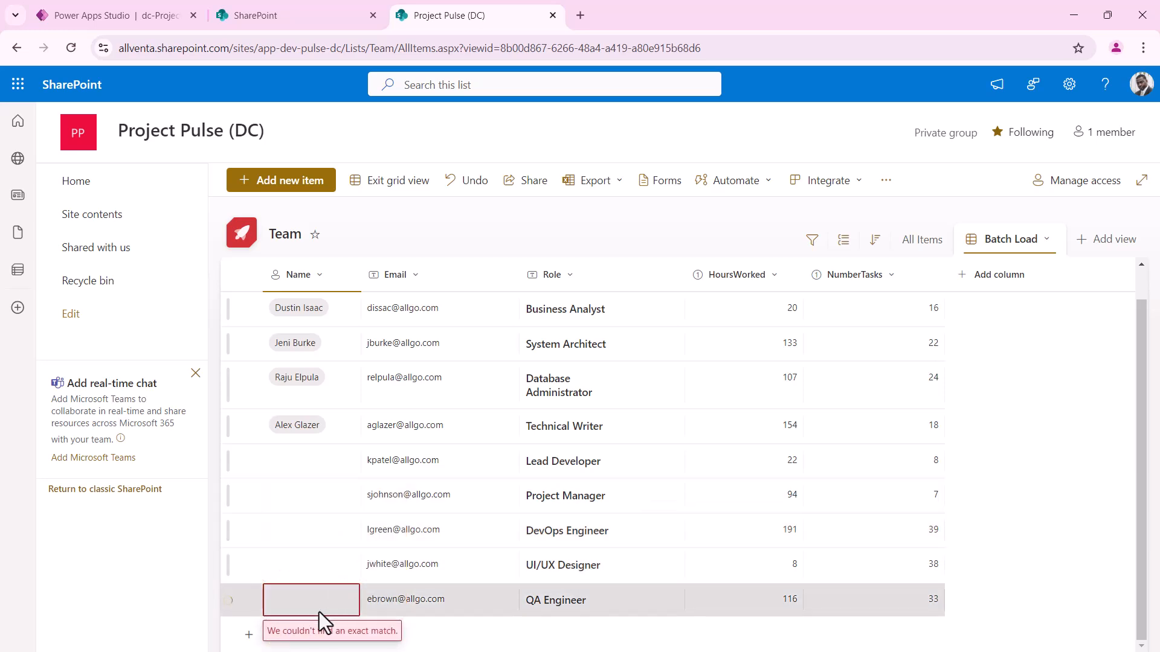
Tick and then untick the checkboxes of those five rows
click(248, 461)
click(249, 496)
click(249, 530)
click(254, 566)
click(251, 601)
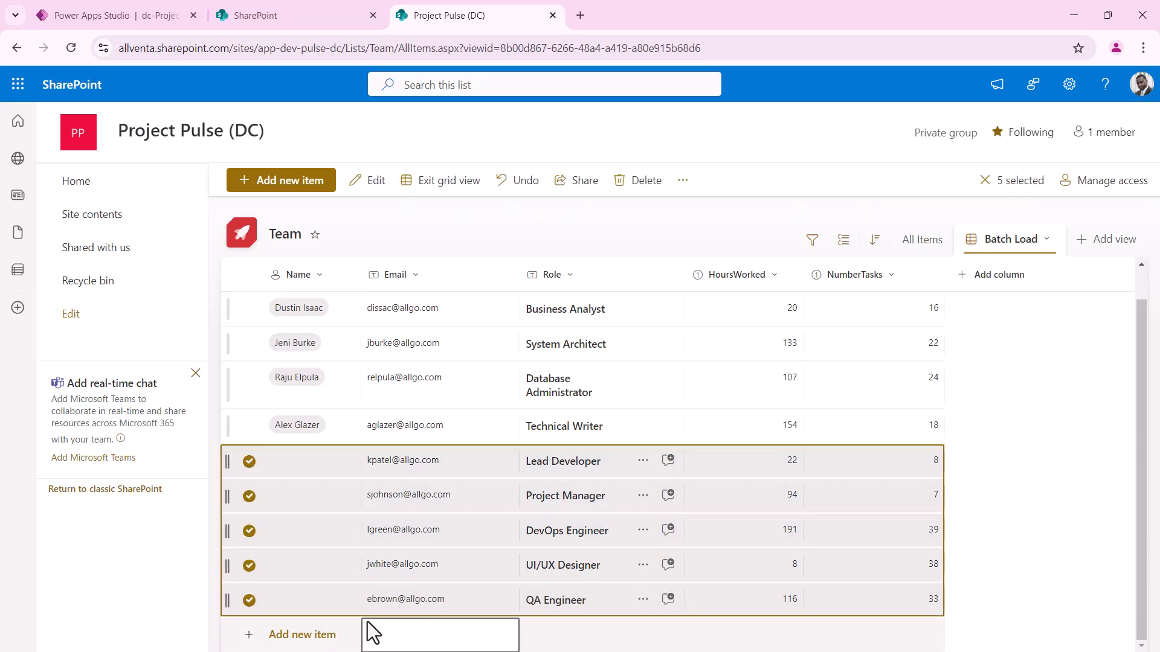
click(249, 461)
click(249, 496)
click(248, 531)
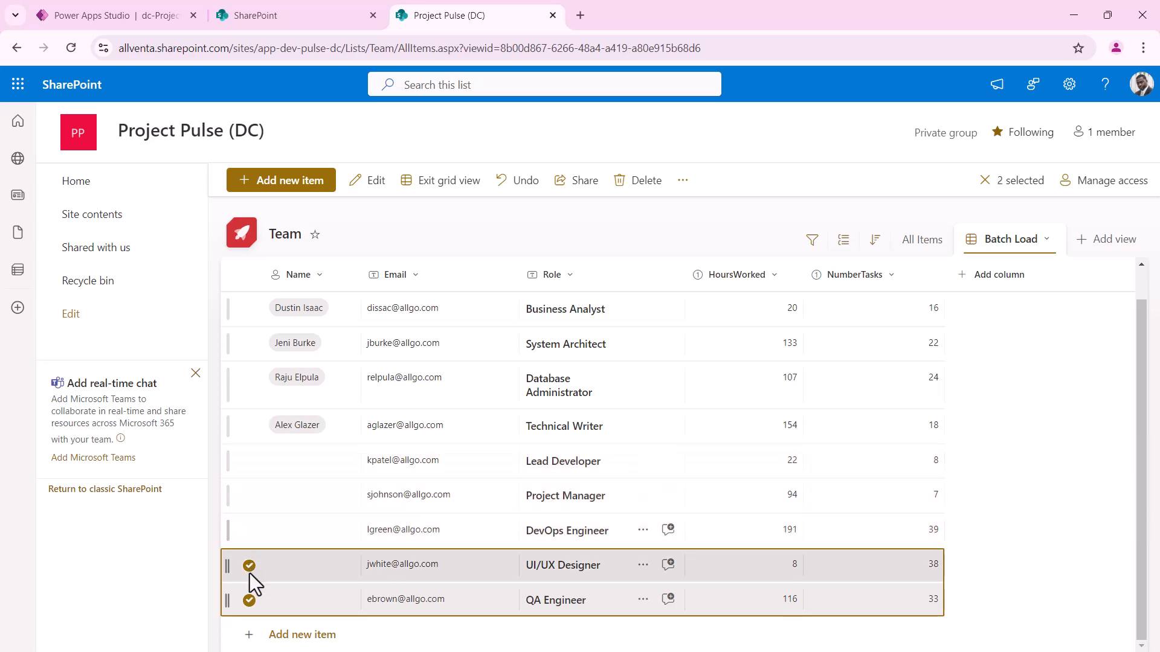
click(249, 566)
click(248, 601)
click(295, 473)
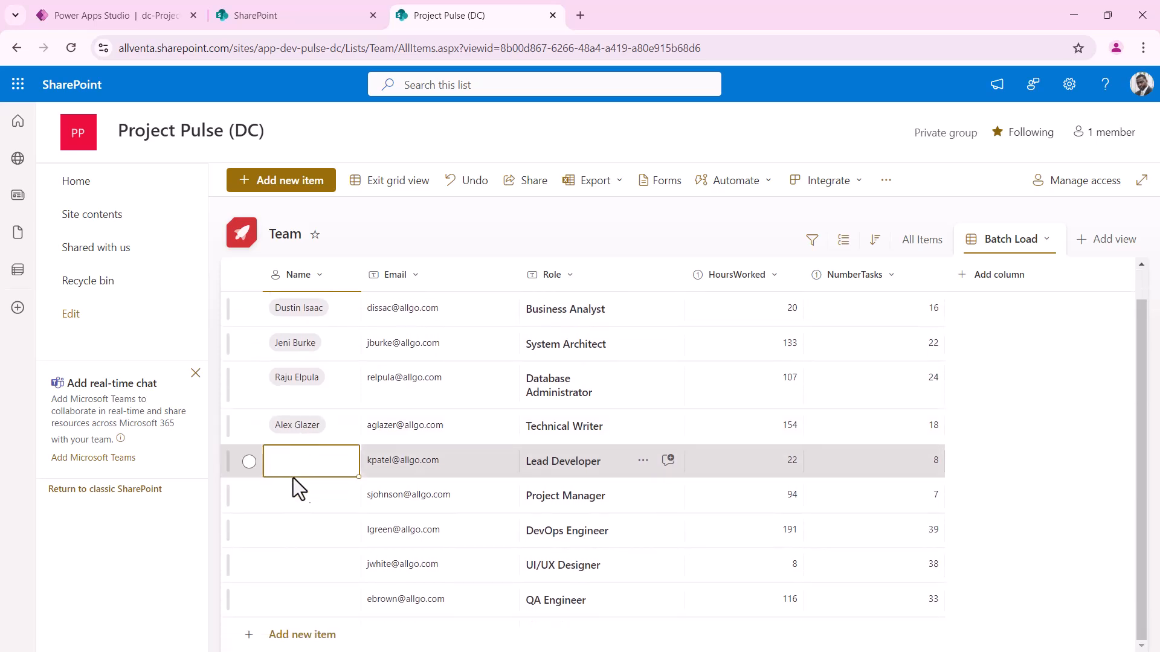
Fill the empty Name cells with site people picked from suggestions, then exit grid view
click(293, 465)
text(deshon)
click(305, 497)
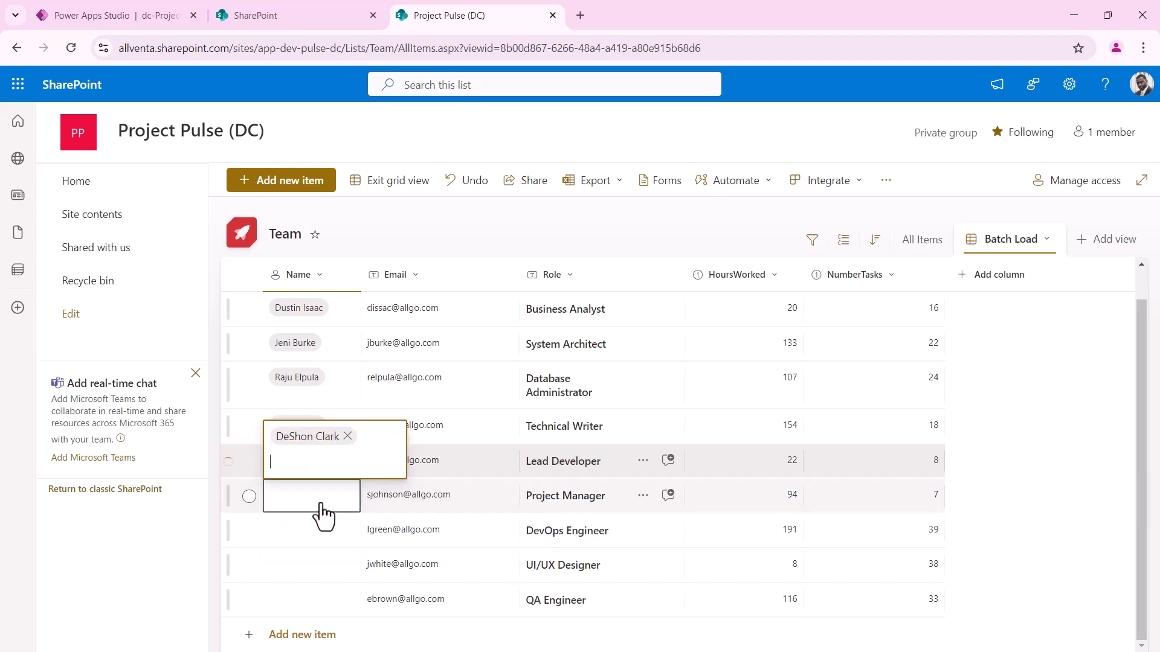
click(308, 497)
text(jeni)
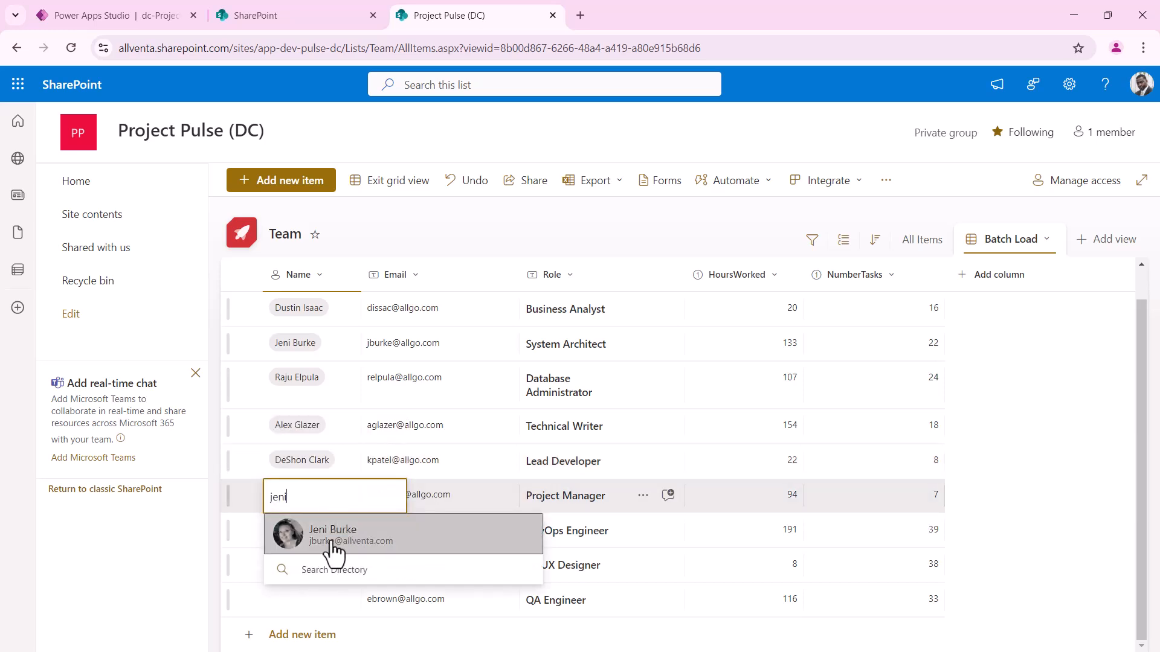
click(334, 551)
click(308, 534)
text(r)
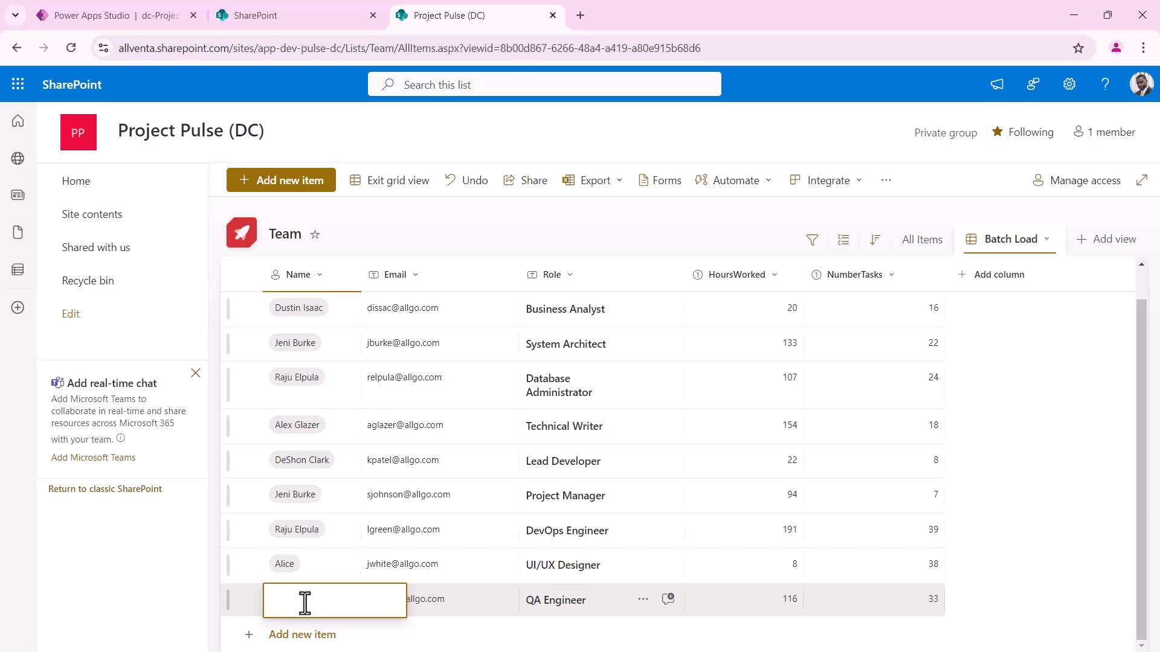
text(jen)
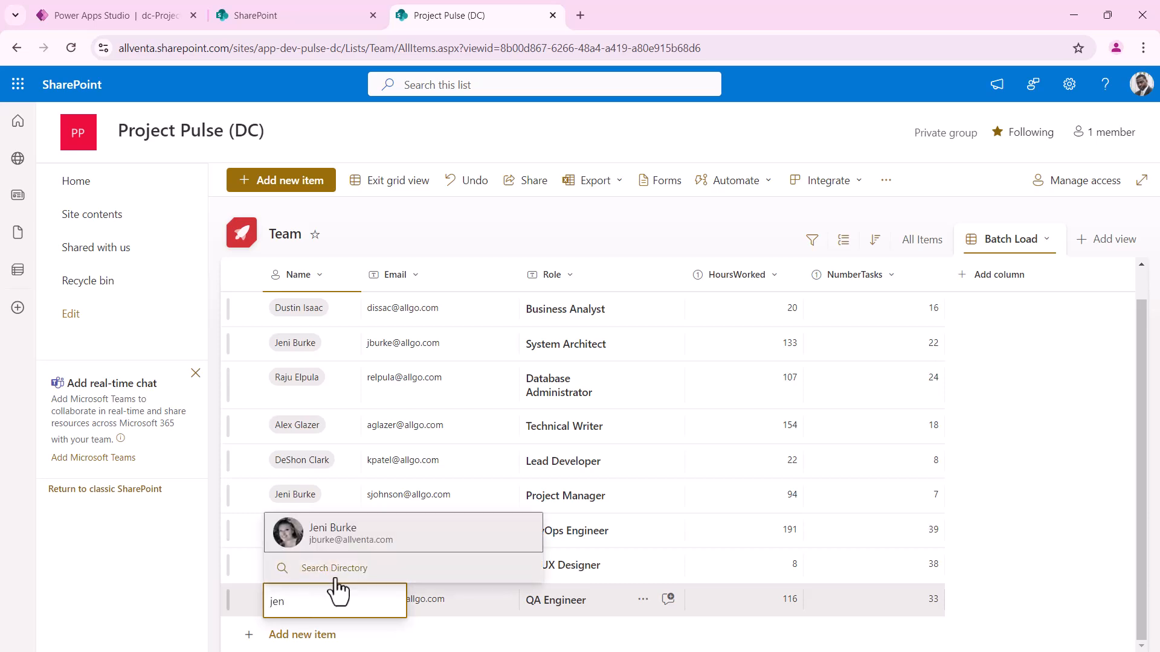
click(306, 540)
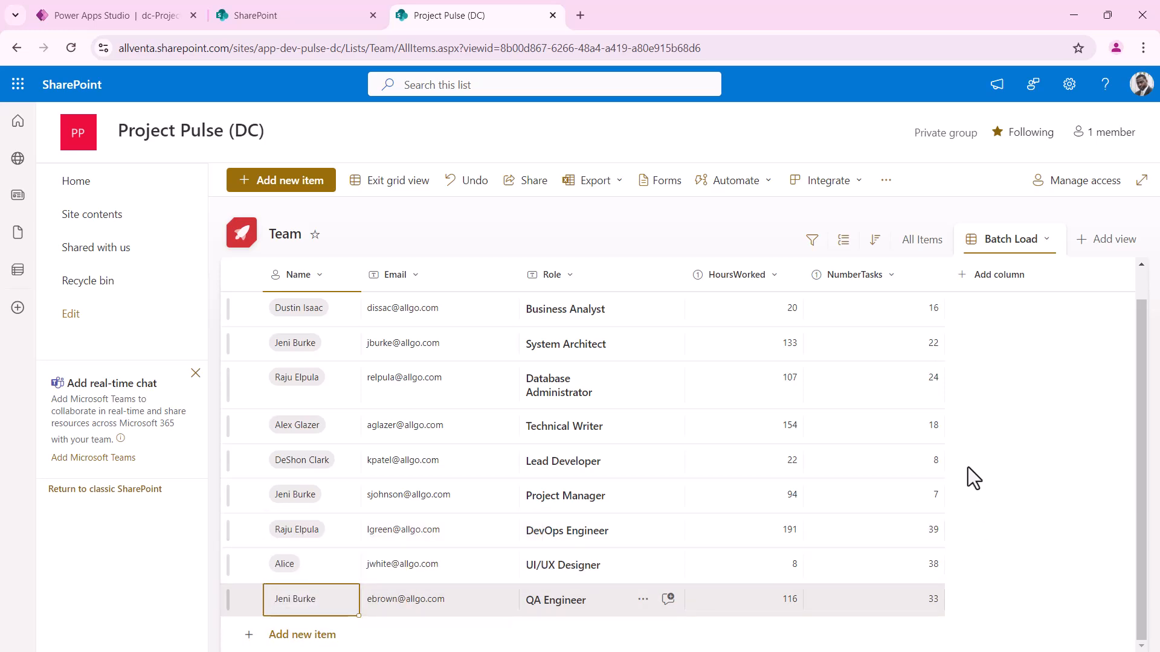
click(399, 184)
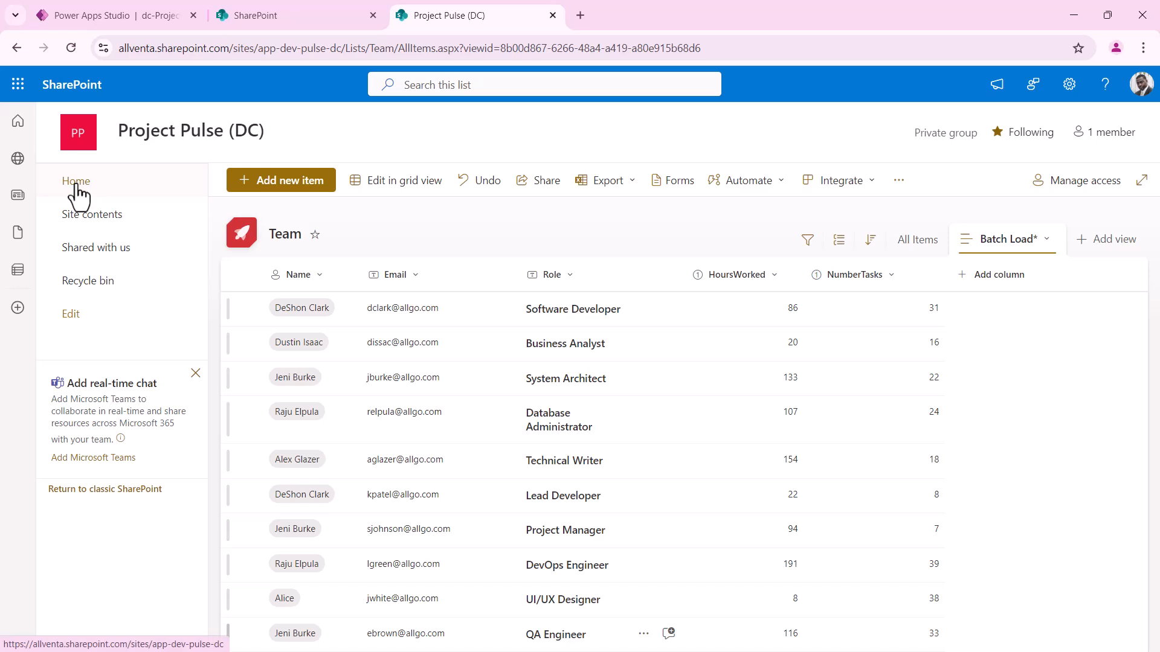
Check Site contents for the Issues, Task and Team lists, then return to Power Apps Studio
click(99, 222)
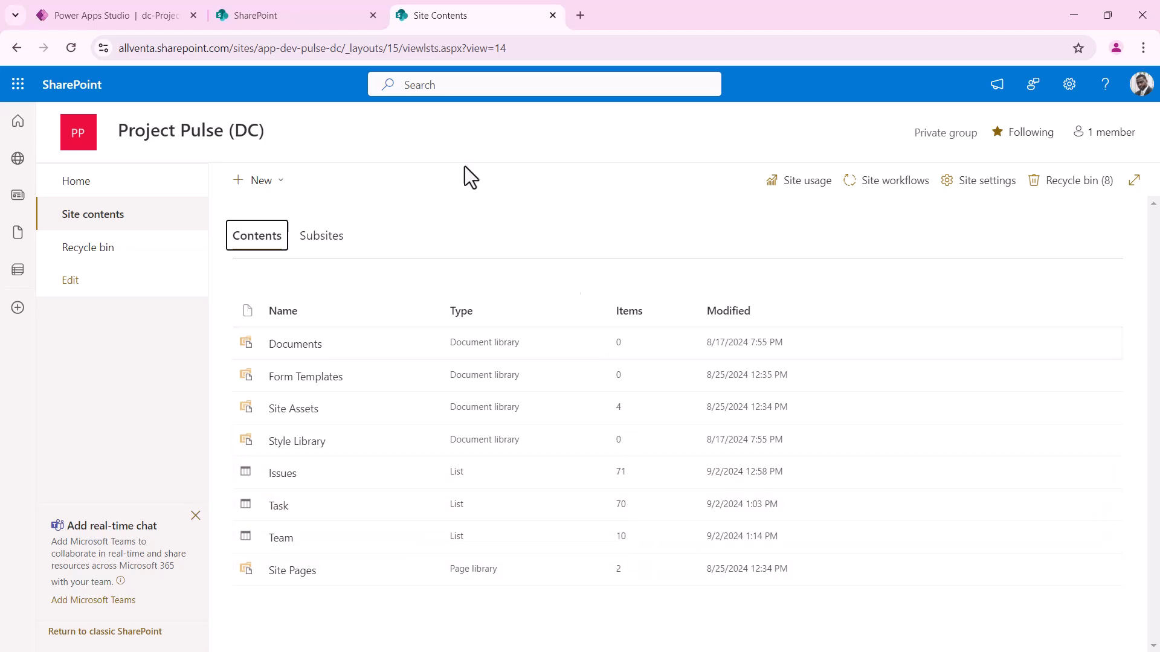
click(118, 14)
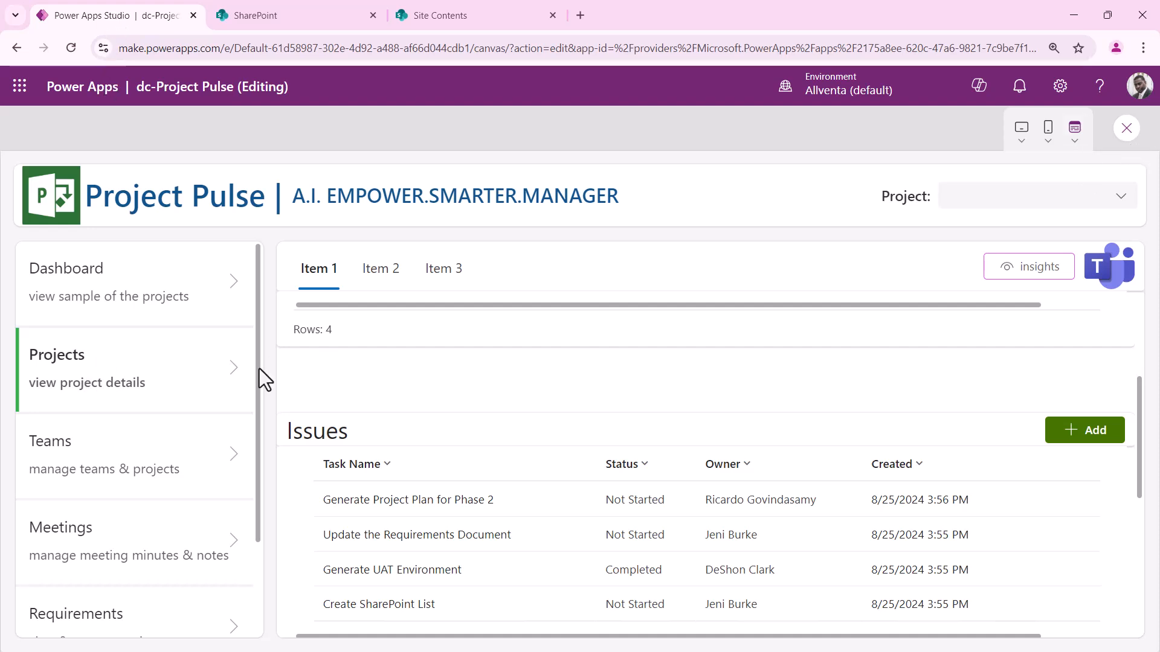
scroll(685, 485, down, 5)
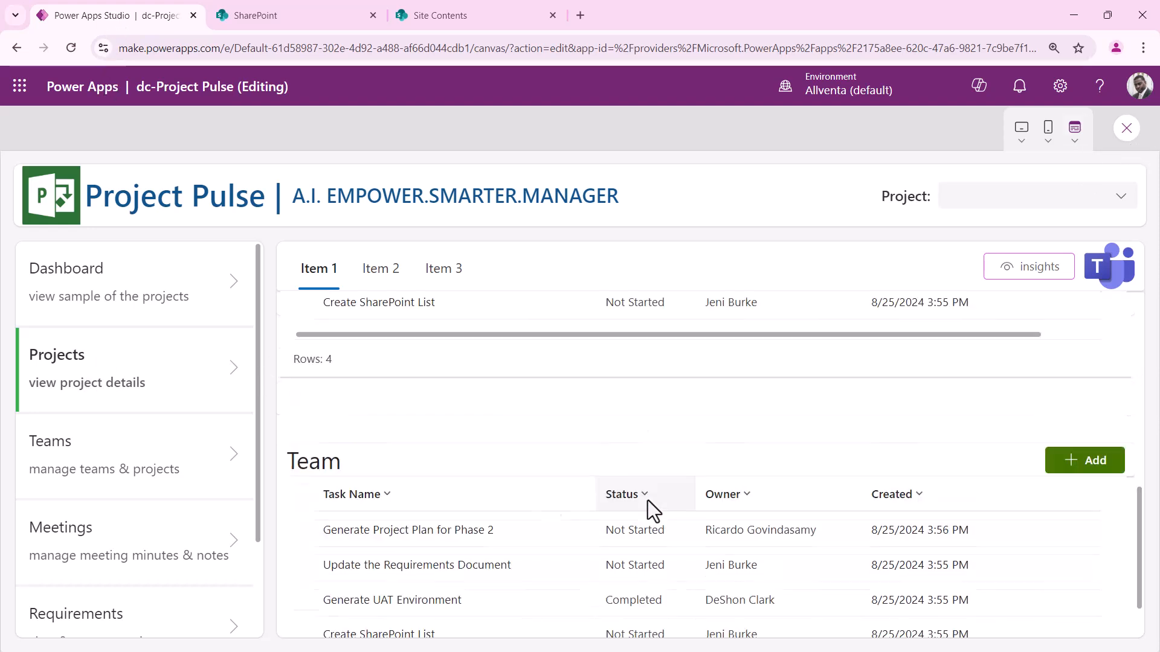
scroll(422, 443, up, 7)
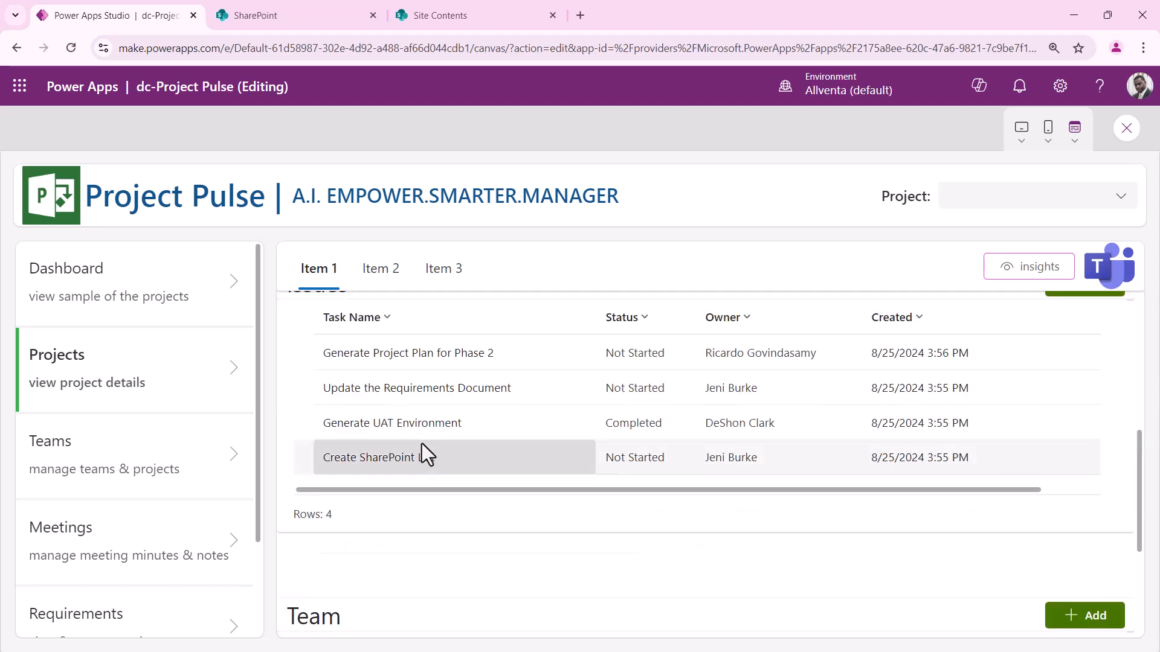